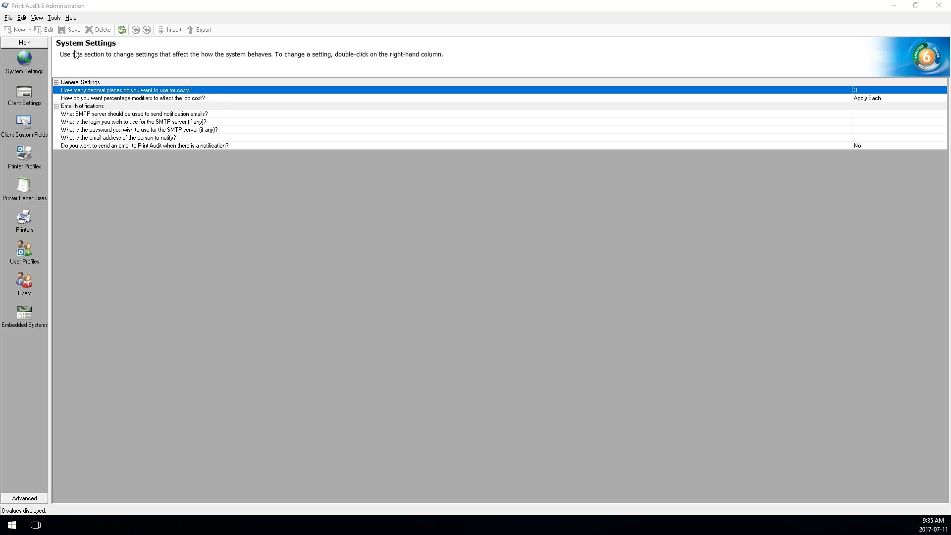
- View the client settings, and start adding a new field in the client custom fields section
{"action": "left_click", "coordinate": [26, 94]}
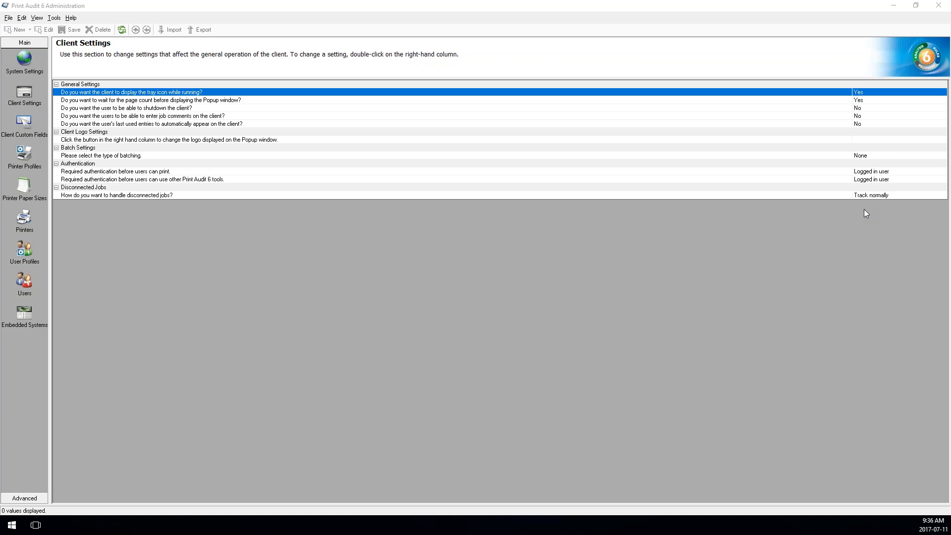
{"action": "left_click", "coordinate": [27, 125]}
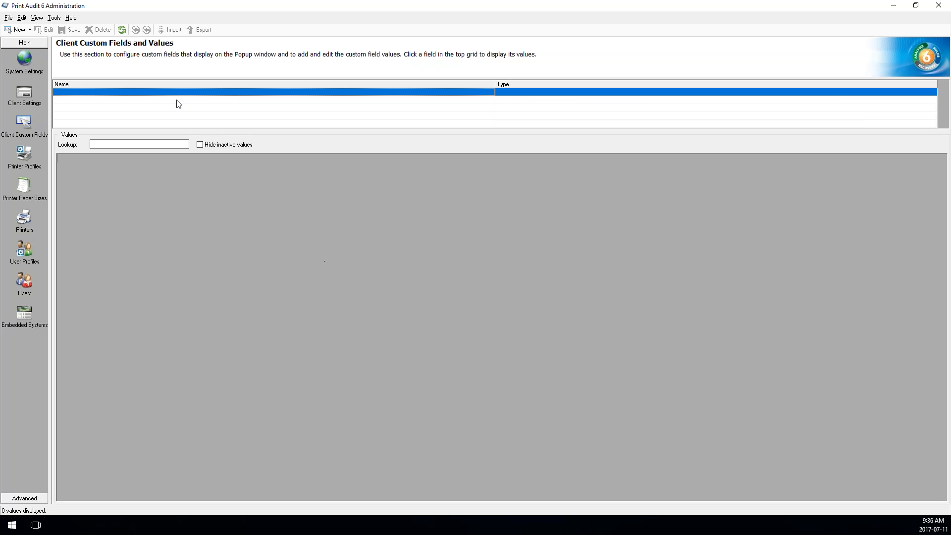
{"action": "left_click", "coordinate": [17, 29]}
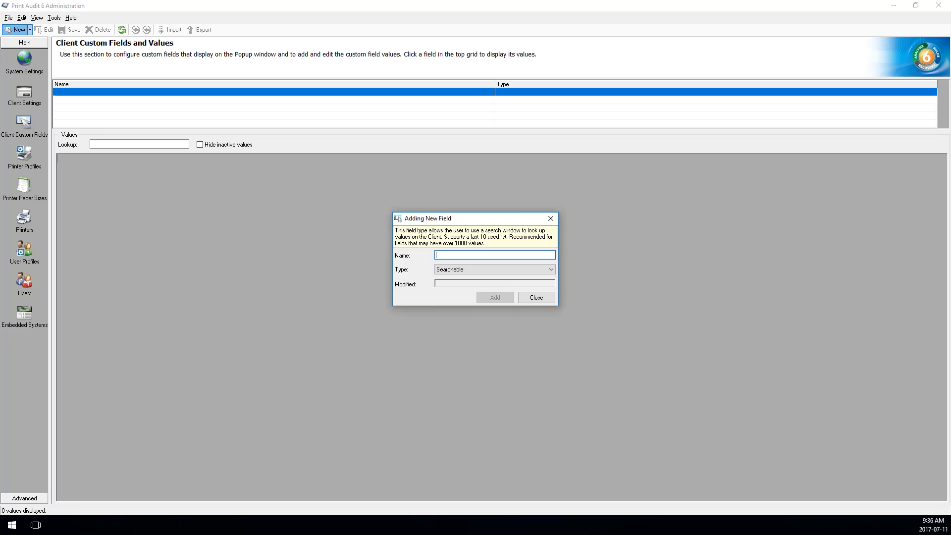
{"action": "left_click_drag", "start_coordinate": [431, 217], "coordinate": [367, 119]}
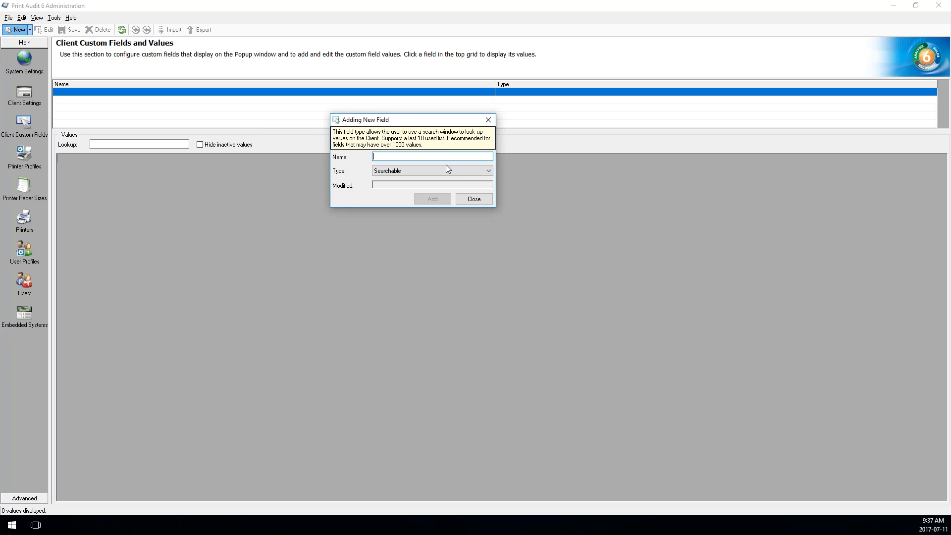
- Review the descriptions of the Searchable, Searchable Drop-down, Non-validated and Linked Searchable field types
{"action": "left_click", "coordinate": [463, 171]}
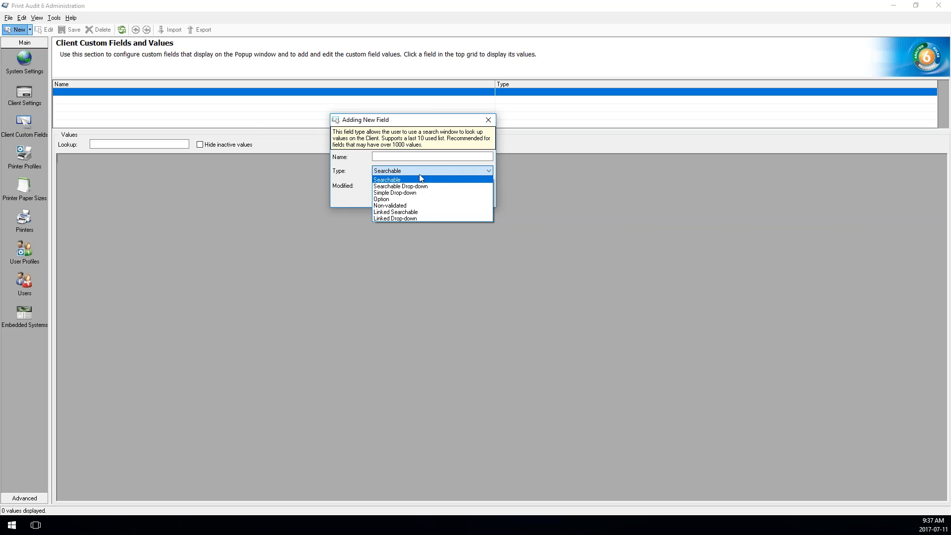
{"action": "left_click", "coordinate": [390, 180]}
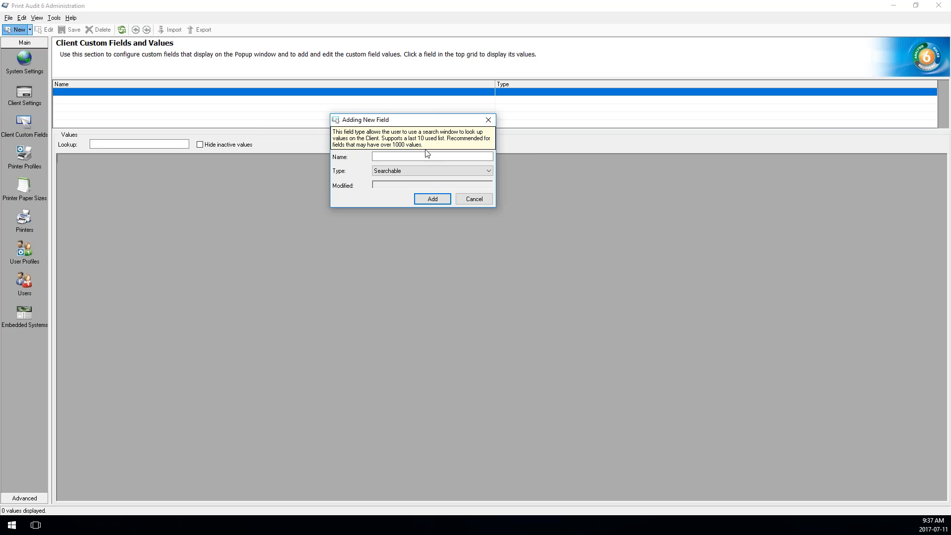
{"action": "left_click", "coordinate": [432, 172]}
{"action": "left_click", "coordinate": [417, 187]}
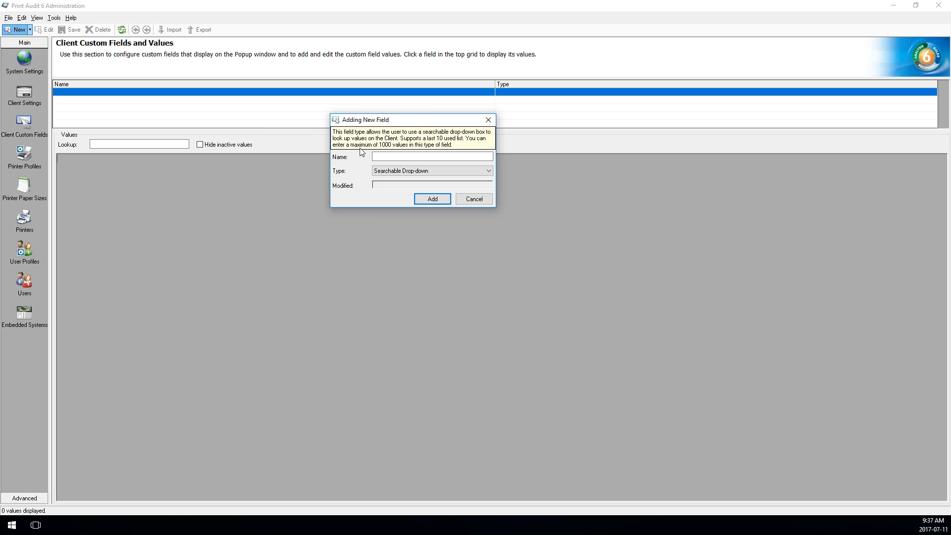
{"action": "left_click", "coordinate": [409, 172]}
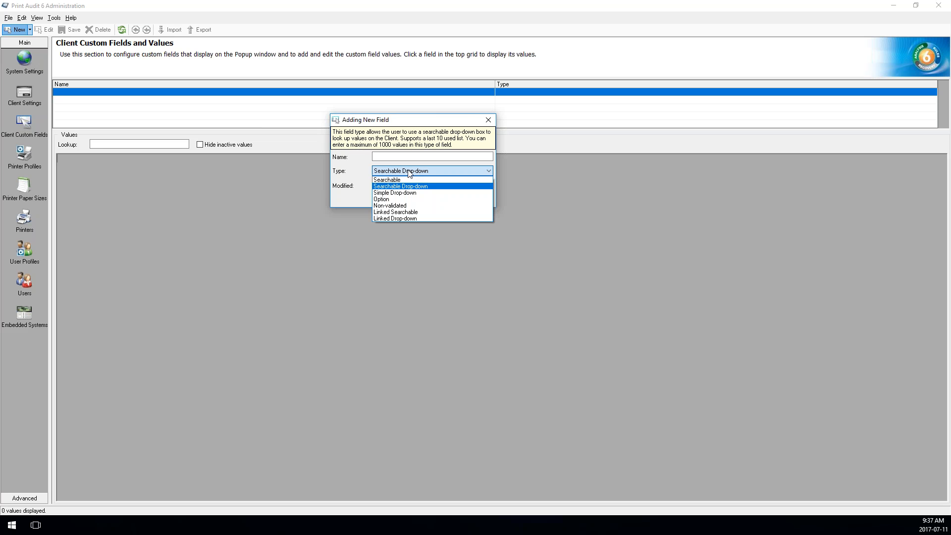
{"action": "left_click", "coordinate": [402, 208]}
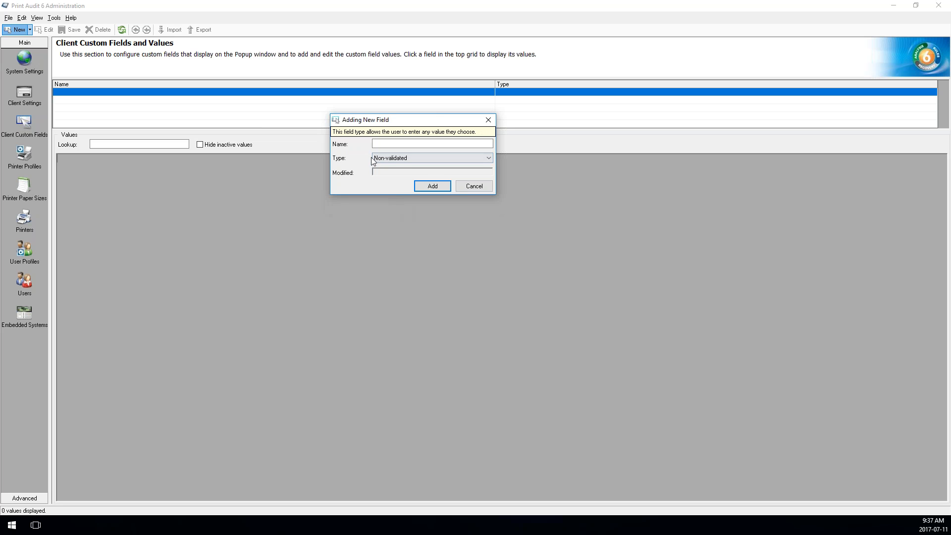
{"action": "left_click", "coordinate": [407, 158]}
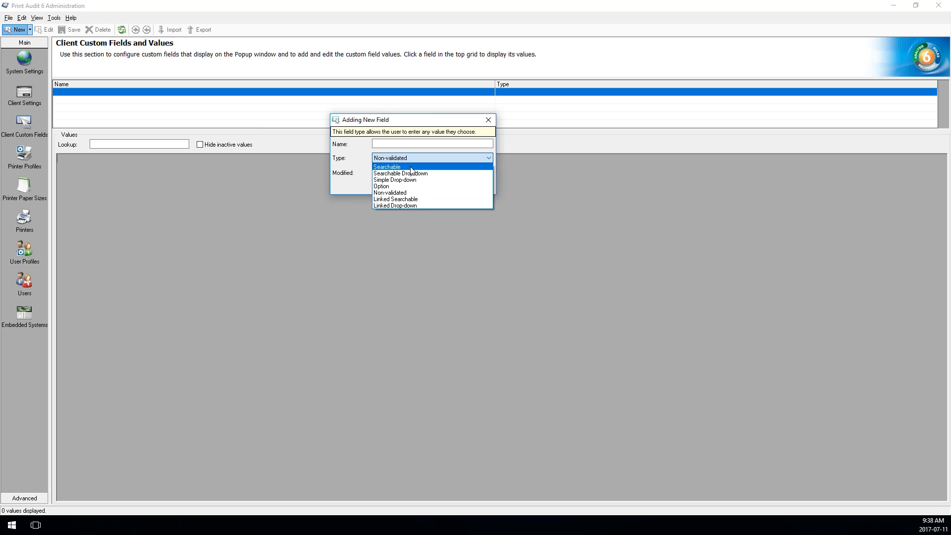
{"action": "left_click", "coordinate": [413, 200]}
{"action": "left_click", "coordinate": [429, 157]}
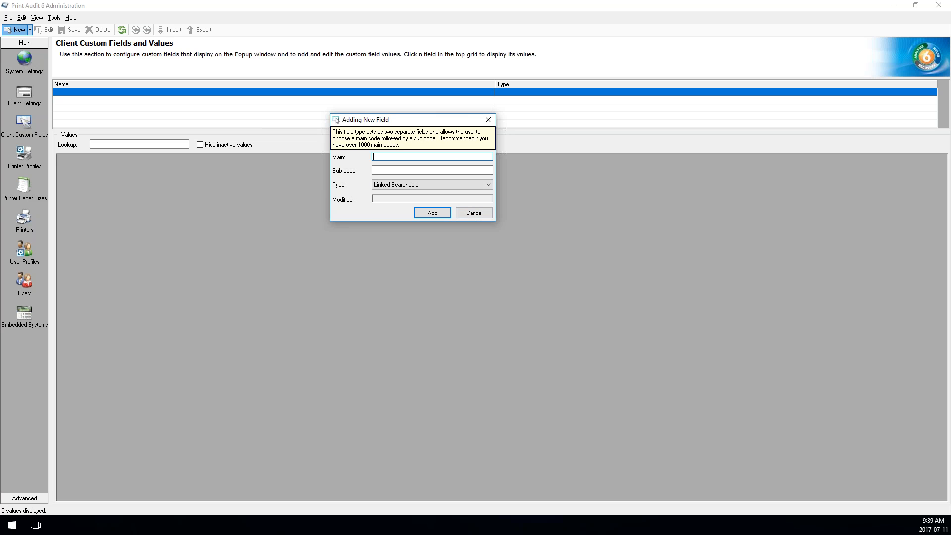
- Add a custom field of type Searchable named Client Code
{"action": "left_click", "coordinate": [423, 185]}
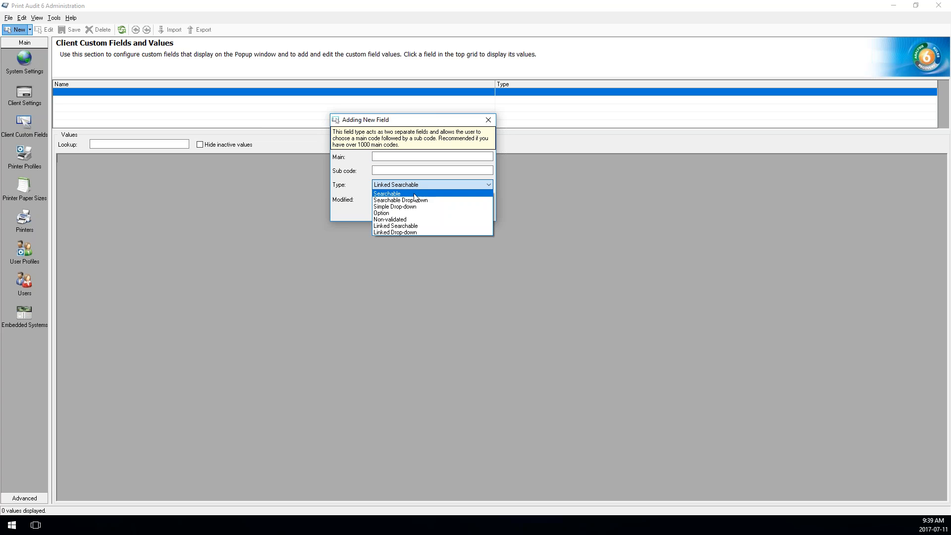
{"action": "left_click", "coordinate": [412, 194]}
{"action": "left_click", "coordinate": [390, 157]}
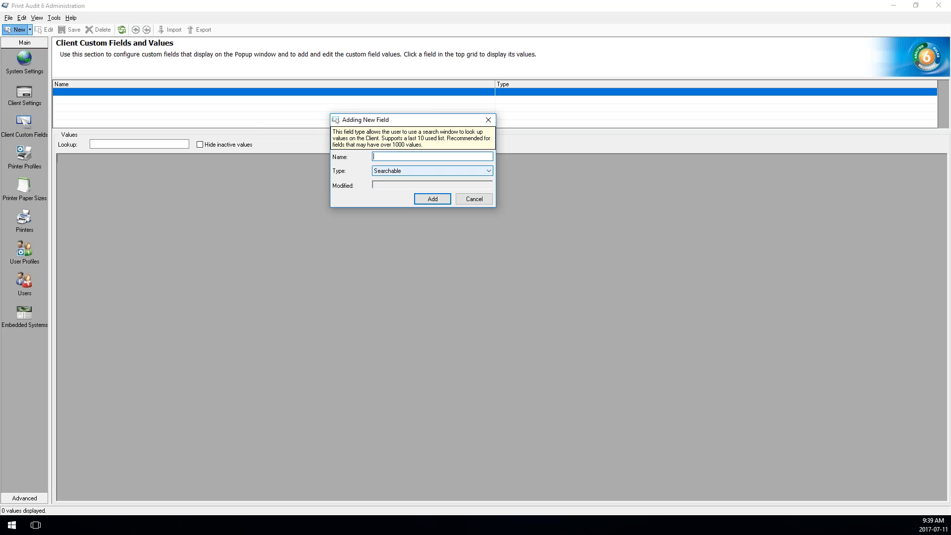
{"action": "type", "text": "Client Copde"}
{"action": "key", "text": "Return"}
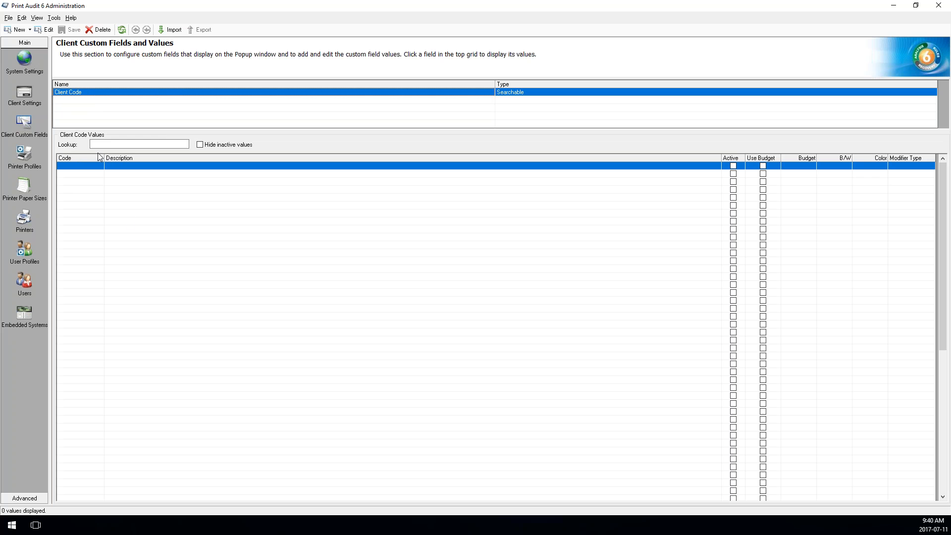
- Add a Client Code value with code 101 and description Customer ABC
{"action": "double_click", "coordinate": [88, 171]}
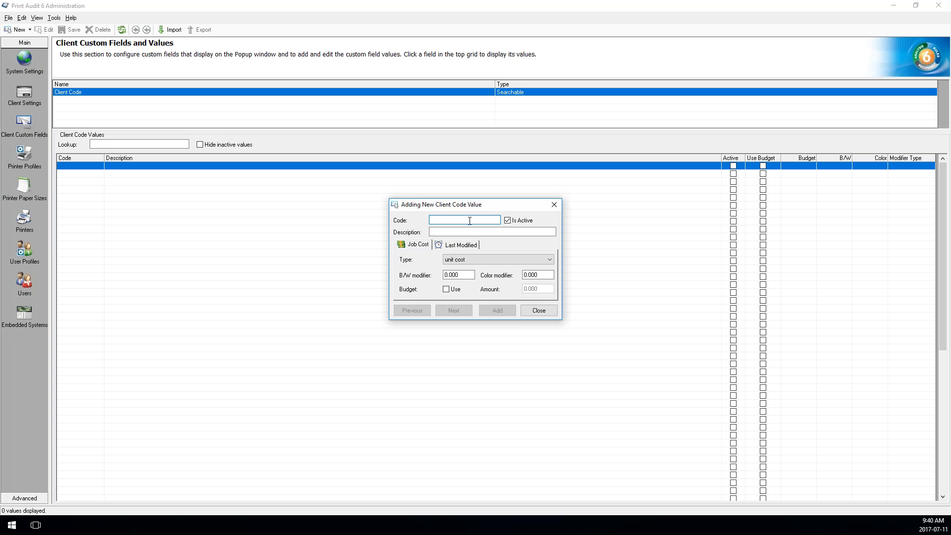
{"action": "type", "text": "101"}
{"action": "left_click", "coordinate": [461, 233]}
{"action": "type", "text": "Customer ABC"}
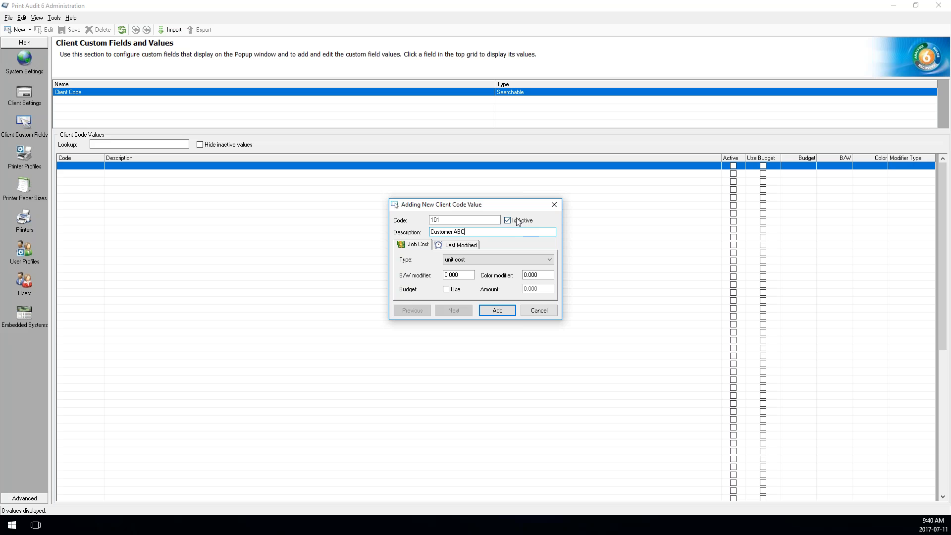
{"action": "left_click", "coordinate": [498, 311]}
{"action": "left_click", "coordinate": [537, 311]}
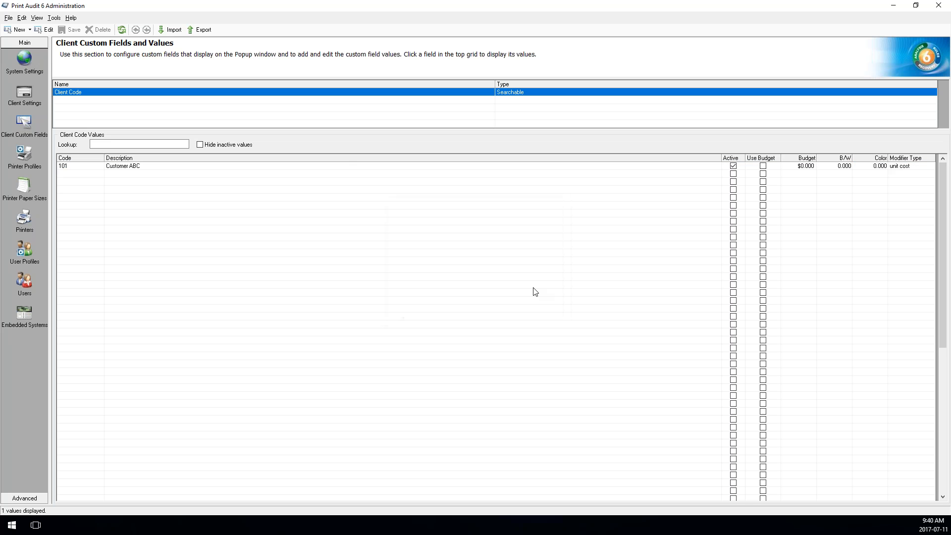
- Start a second Client Code value with code 102 and description Customer 123
{"action": "left_click", "coordinate": [88, 168]}
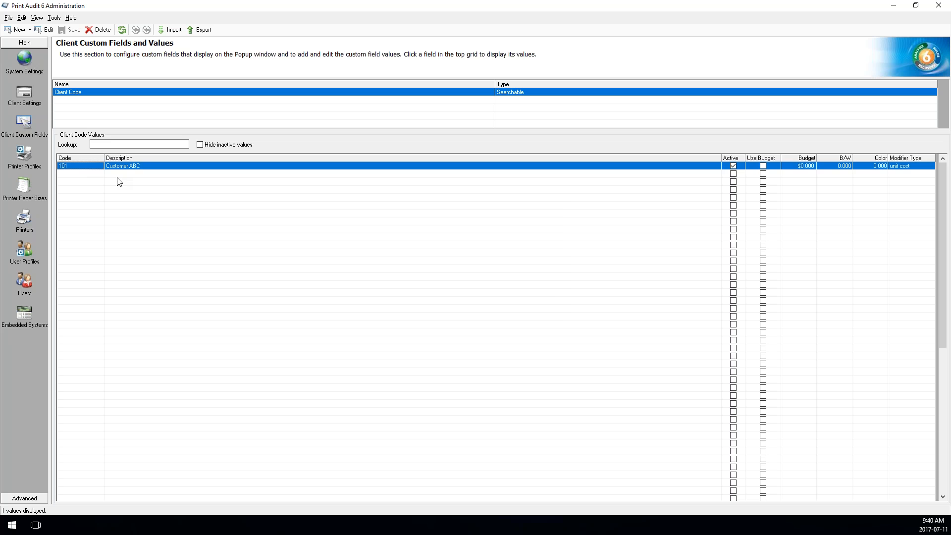
{"action": "left_click", "coordinate": [79, 175]}
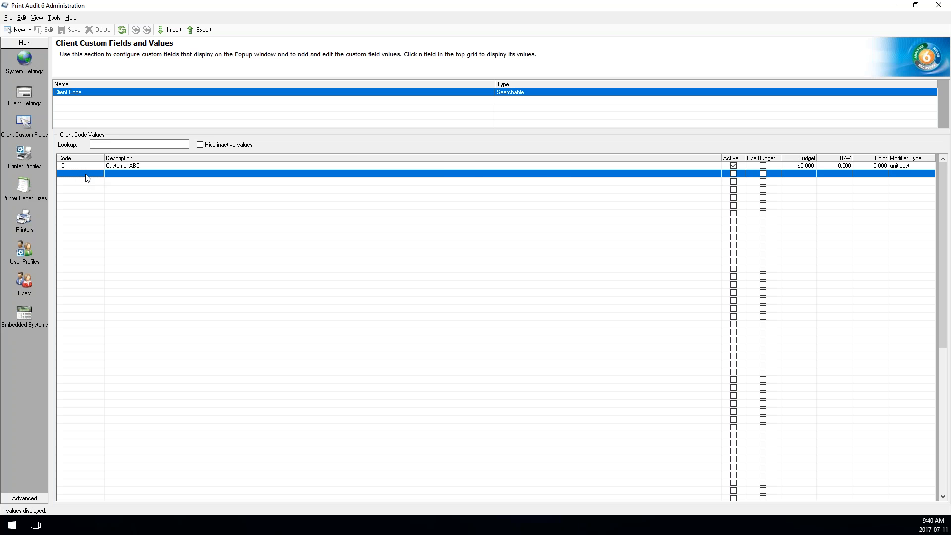
{"action": "double_click", "coordinate": [87, 178]}
{"action": "left_click_drag", "start_coordinate": [471, 206], "coordinate": [397, 104]}
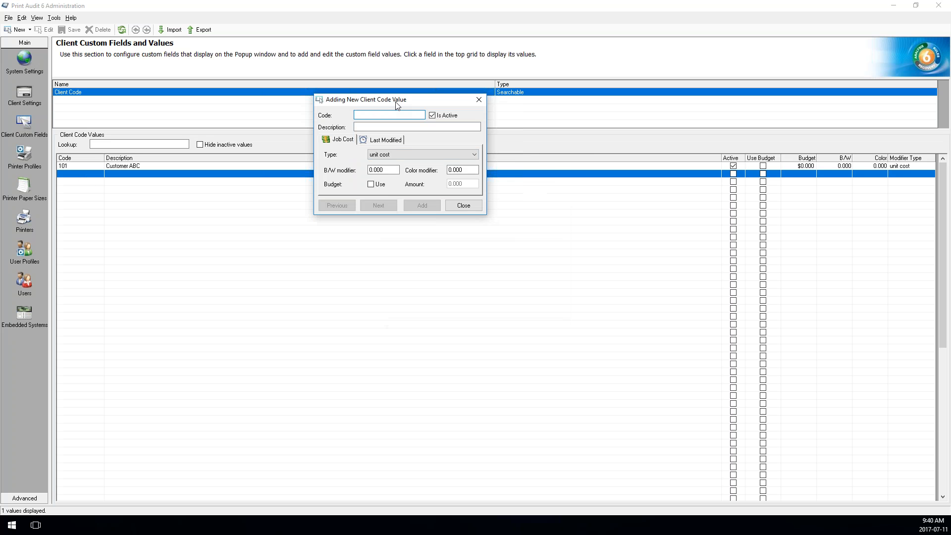
{"action": "left_click", "coordinate": [371, 169]}
{"action": "type", "text": "101"}
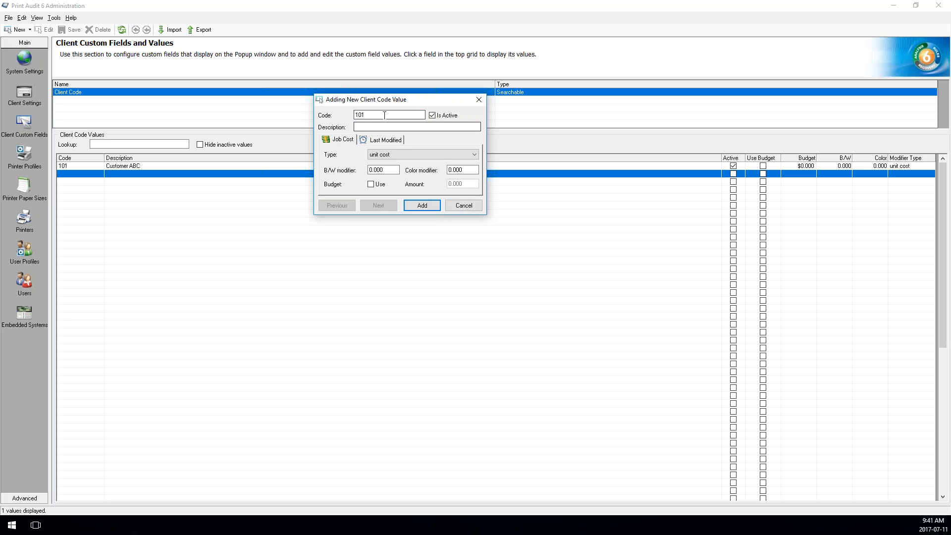
{"action": "key", "text": "BackSpace"}
{"action": "type", "text": "2"}
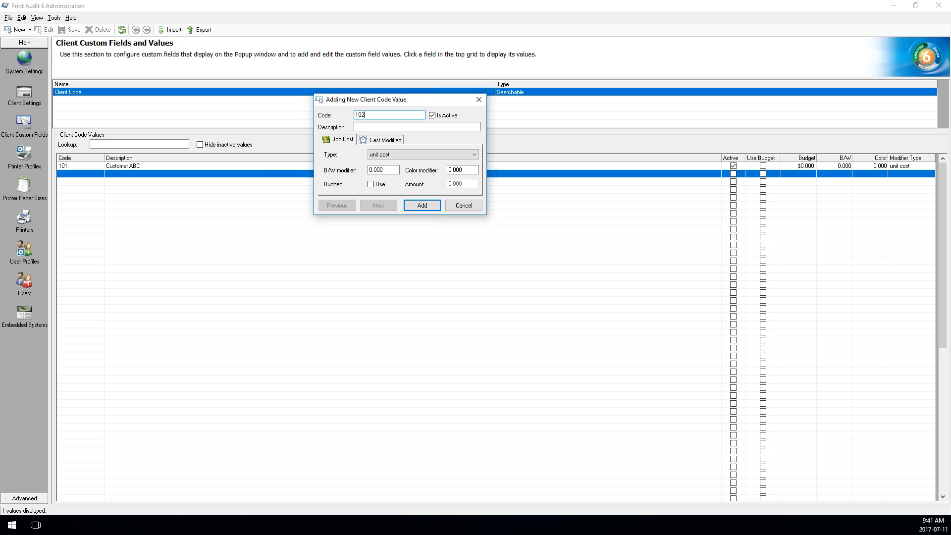
{"action": "left_click", "coordinate": [385, 128]}
{"action": "type", "text": "Customer 123"}
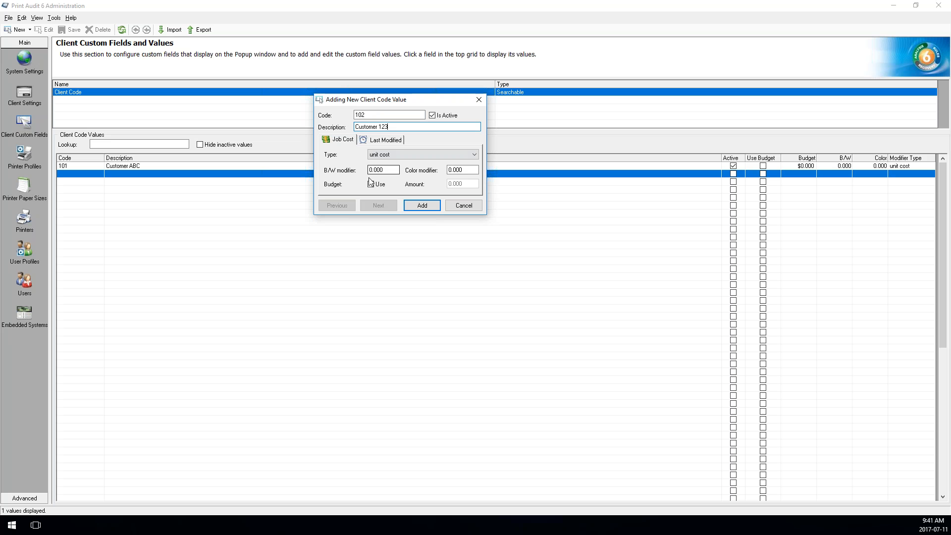
- Set the value's job cost type to unit percentage, with both B/W and color modifiers at 50
{"action": "left_click", "coordinate": [388, 154]}
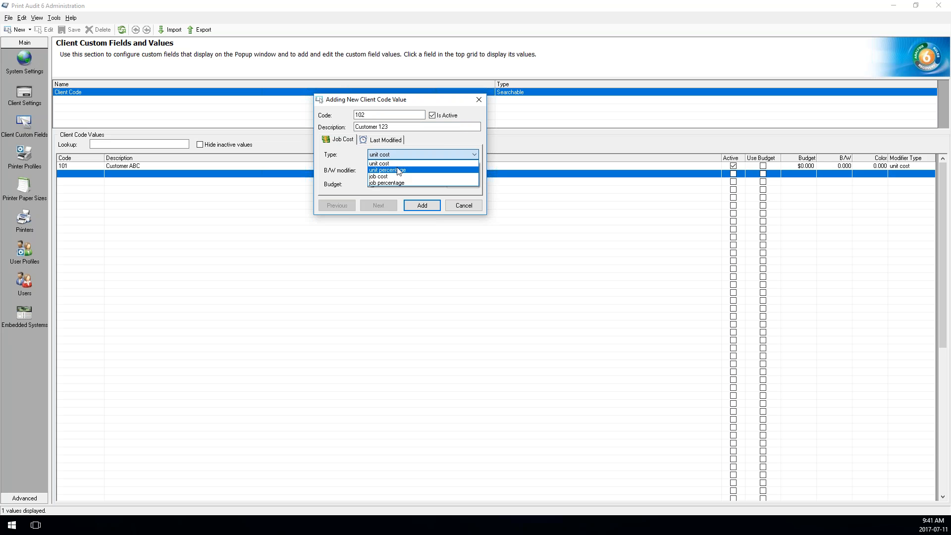
{"action": "left_click", "coordinate": [394, 171]}
{"action": "double_click", "coordinate": [386, 170]}
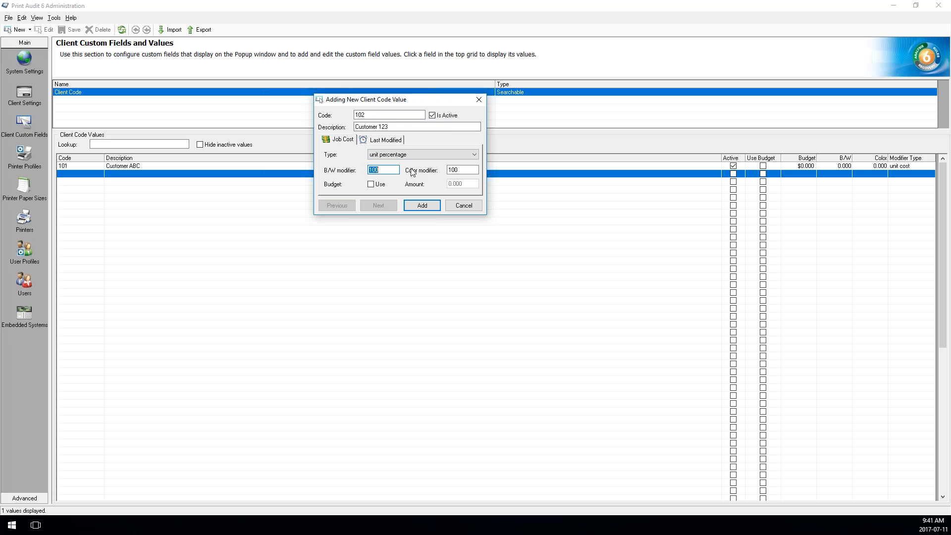
{"action": "type", "text": "50"}
{"action": "double_click", "coordinate": [460, 170]}
{"action": "type", "text": "50"}
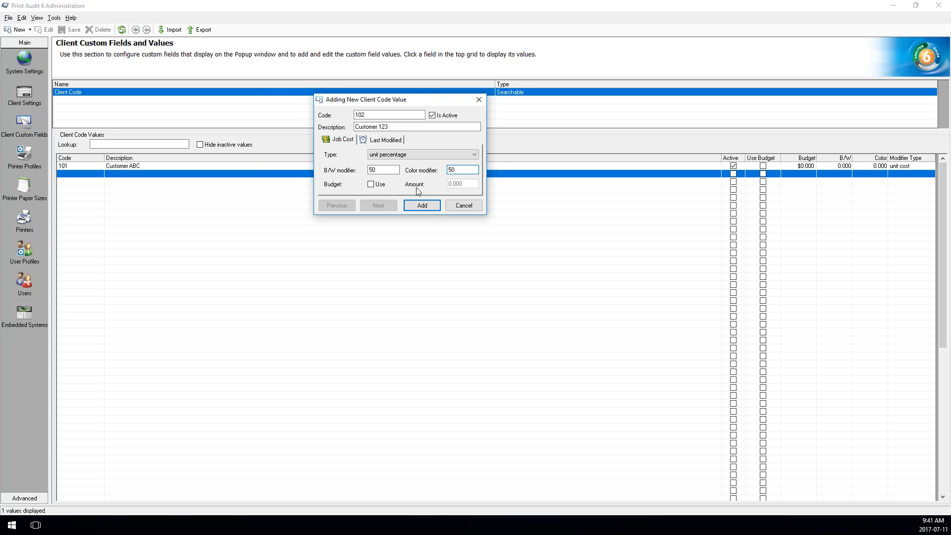
- Enable the budget with an amount of 50 and add the Customer 123 value
{"action": "left_click", "coordinate": [370, 185]}
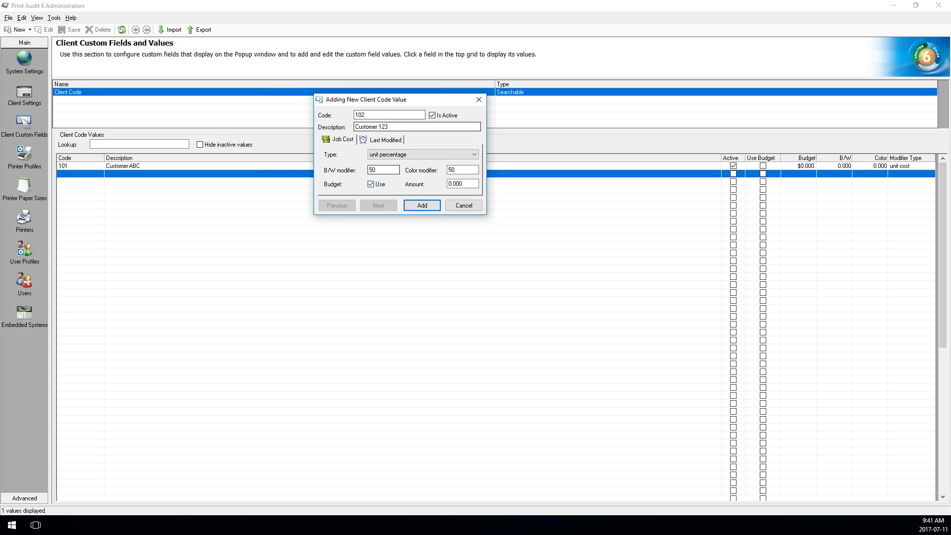
{"action": "left_click", "coordinate": [474, 183]}
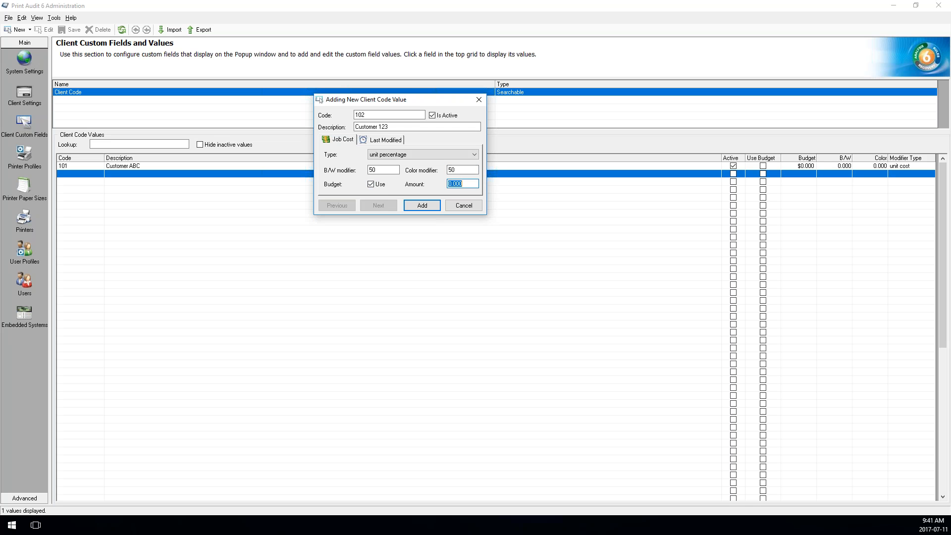
{"action": "type", "text": "50"}
{"action": "left_click", "coordinate": [421, 205]}
{"action": "left_click", "coordinate": [463, 205]}
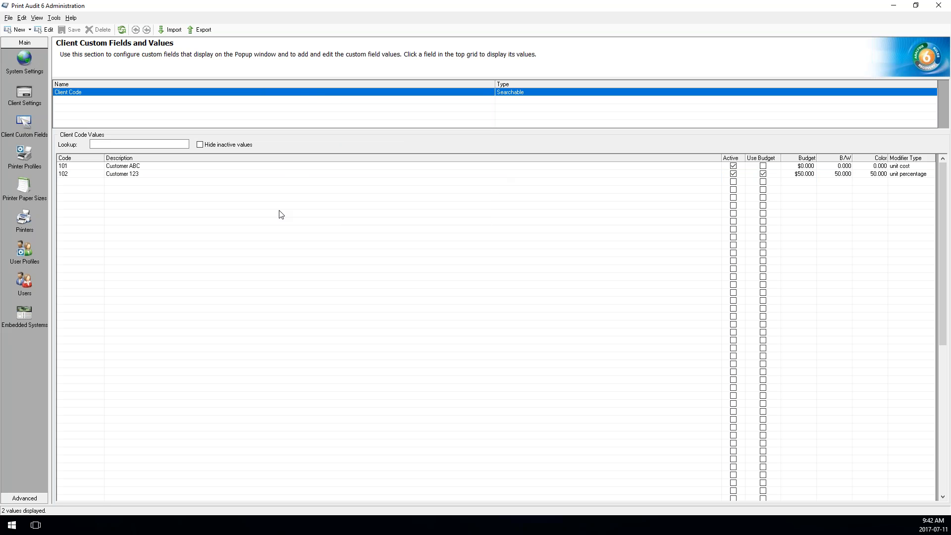
- Review the details of the Customer 123 value in its editing dialog and close it without changes
{"action": "left_click", "coordinate": [802, 175]}
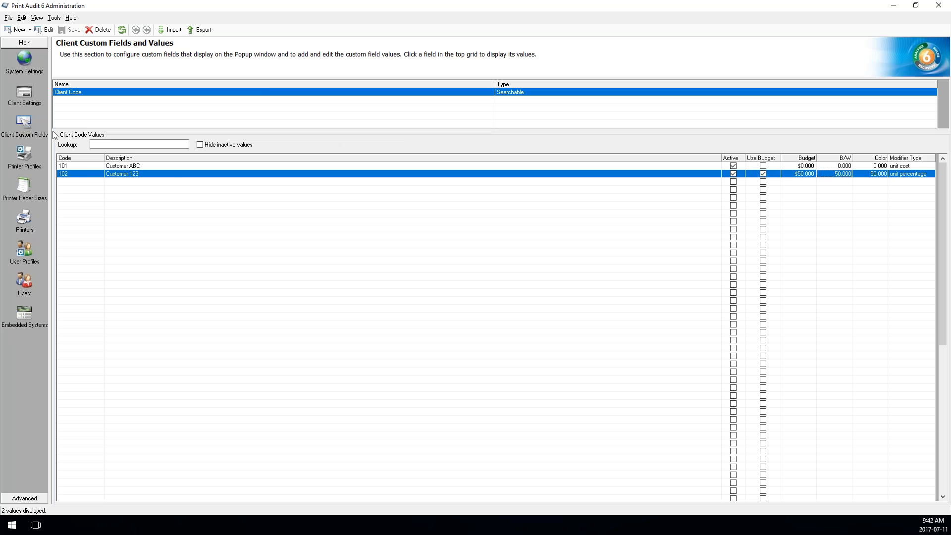
{"action": "double_click", "coordinate": [85, 175]}
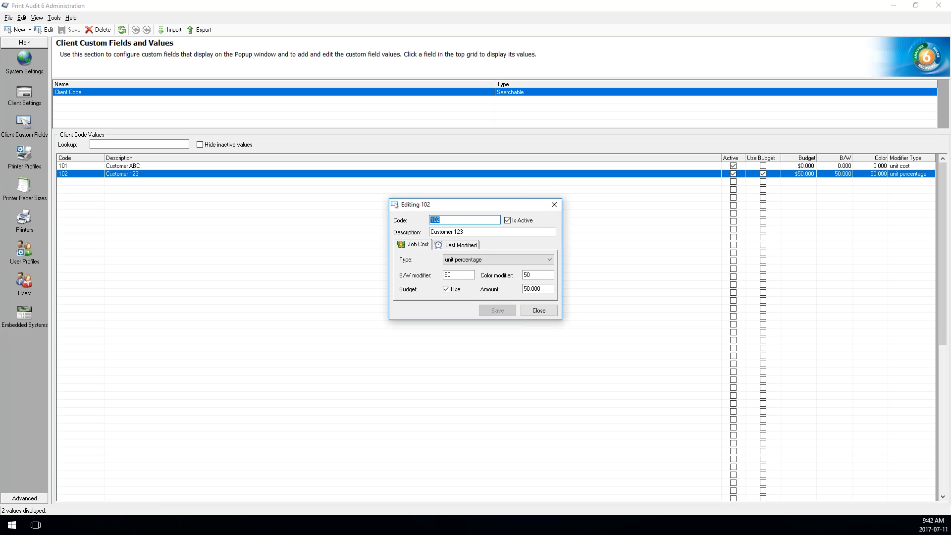
{"action": "left_click", "coordinate": [547, 311]}
{"action": "left_click", "coordinate": [120, 166]}
{"action": "left_click", "coordinate": [130, 175]}
{"action": "left_click", "coordinate": [139, 165]}
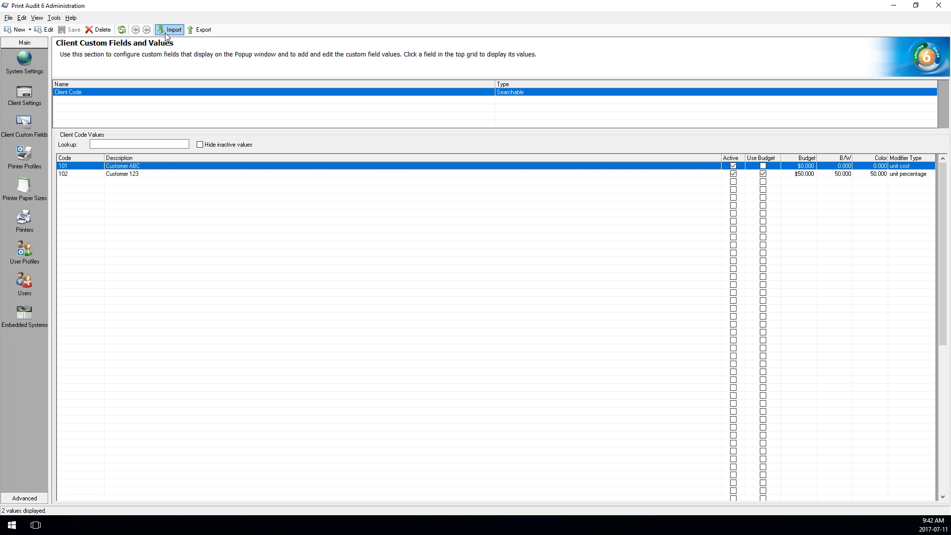
- Export the Client Code values to a comma-delimited file named Test.csv in the Downloads folder
{"action": "left_click", "coordinate": [202, 32]}
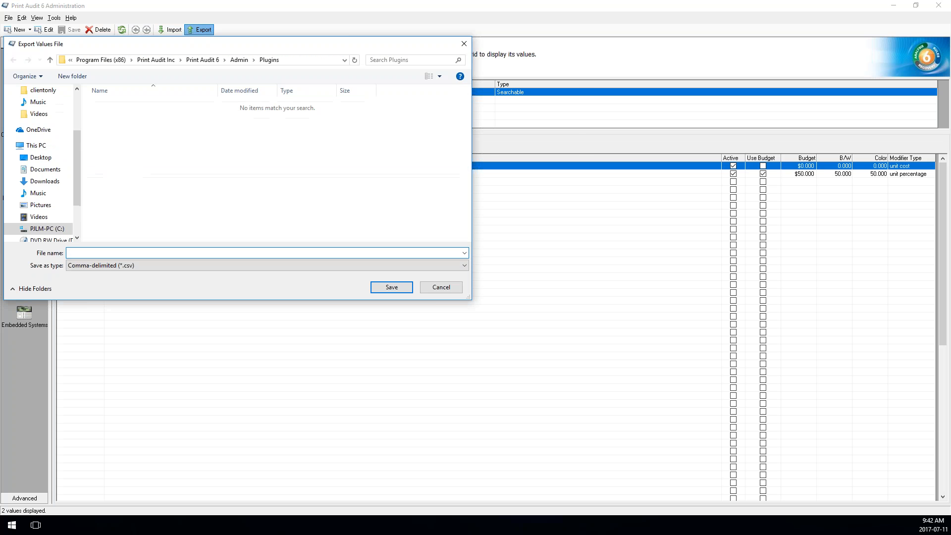
{"action": "left_click_drag", "start_coordinate": [205, 49], "coordinate": [309, 51]}
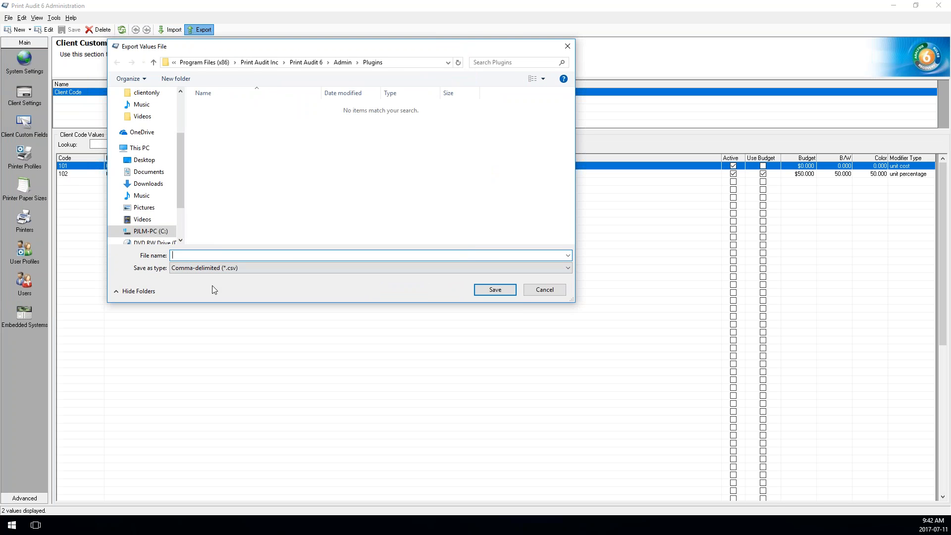
{"action": "left_click", "coordinate": [155, 164]}
{"action": "left_click", "coordinate": [154, 173]}
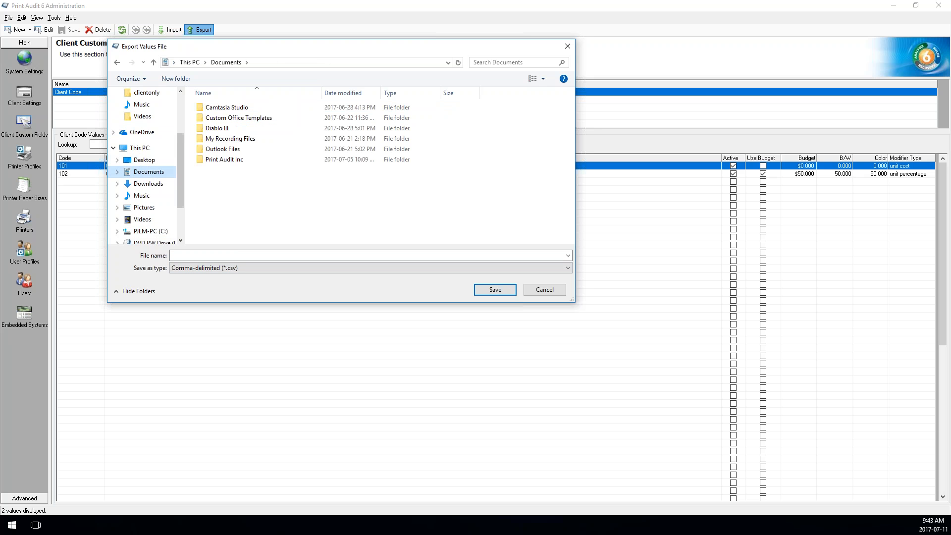
{"action": "left_click", "coordinate": [149, 184]}
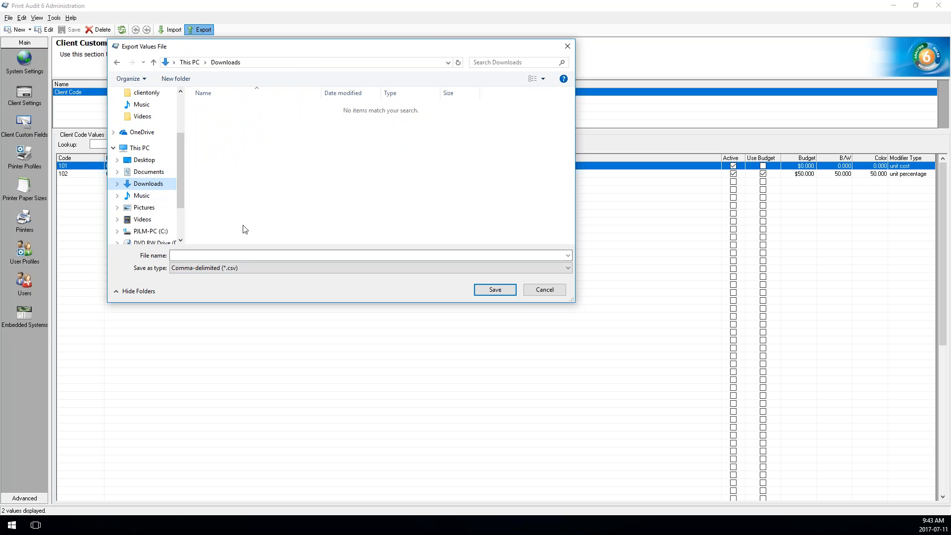
{"action": "left_click", "coordinate": [239, 256]}
{"action": "type", "text": "Test.csv"}
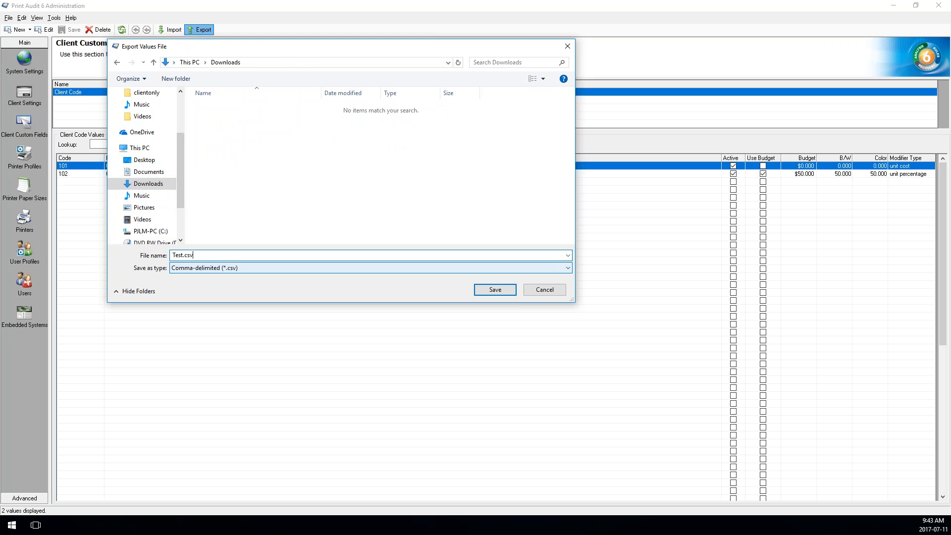
{"action": "left_click", "coordinate": [495, 290]}
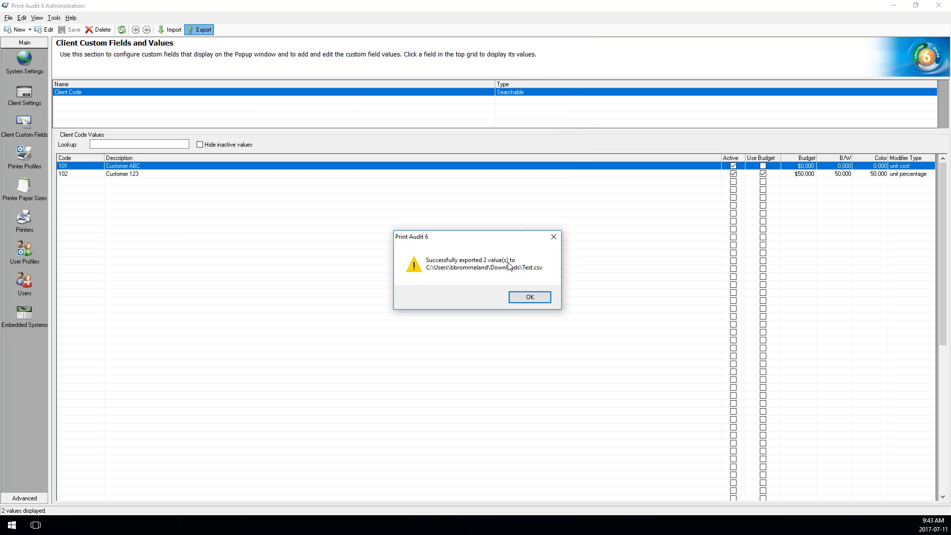
{"action": "left_click", "coordinate": [529, 297]}
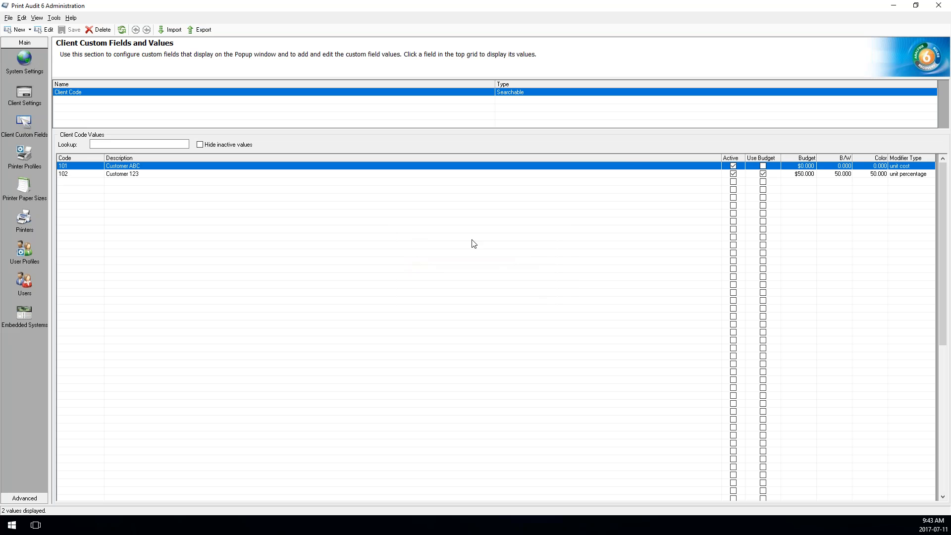
- Open the exported Test.csv from the Downloads folder in Excel and inspect the fields of the code 102 row
{"action": "key", "text": "super+e"}
{"action": "left_click", "coordinate": [121, 180]}
{"action": "double_click", "coordinate": [203, 173]}
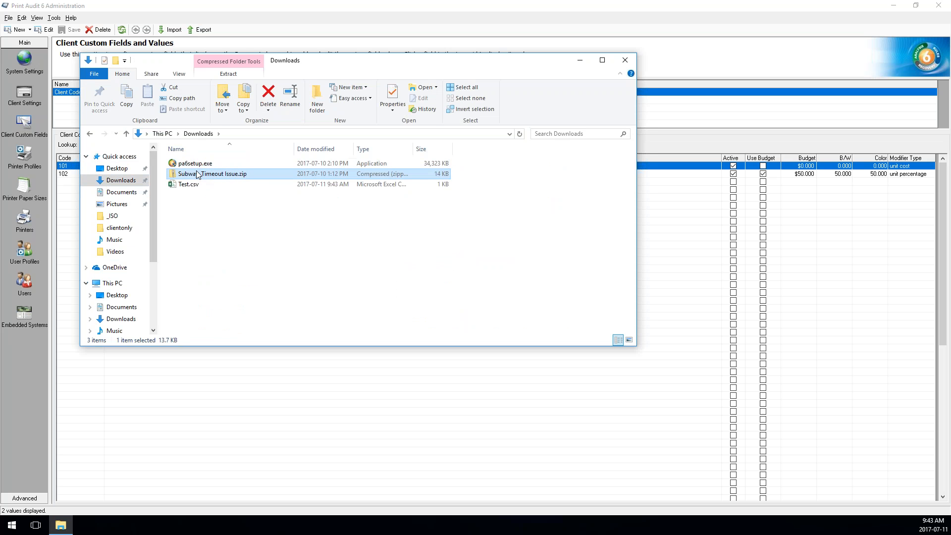
{"action": "left_click", "coordinate": [587, 270]}
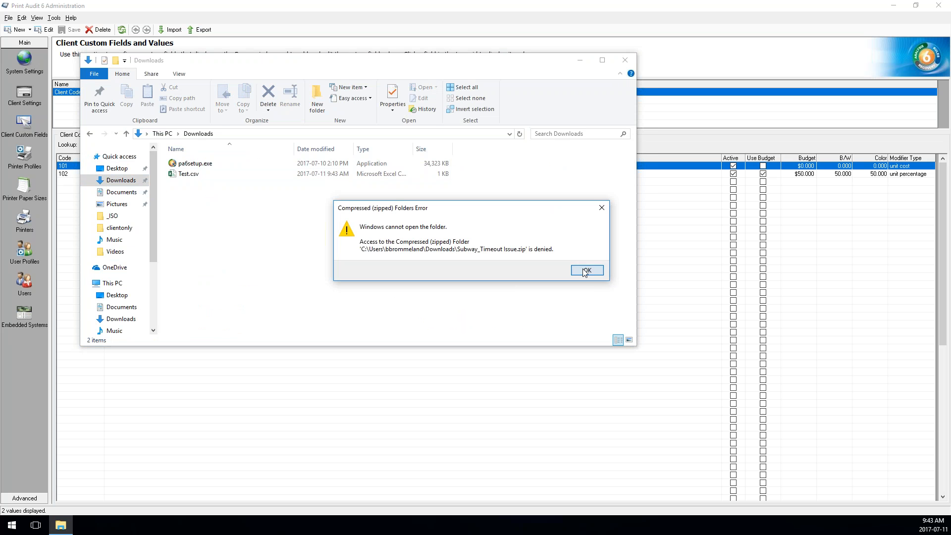
{"action": "left_click", "coordinate": [197, 173]}
{"action": "double_click", "coordinate": [183, 175]}
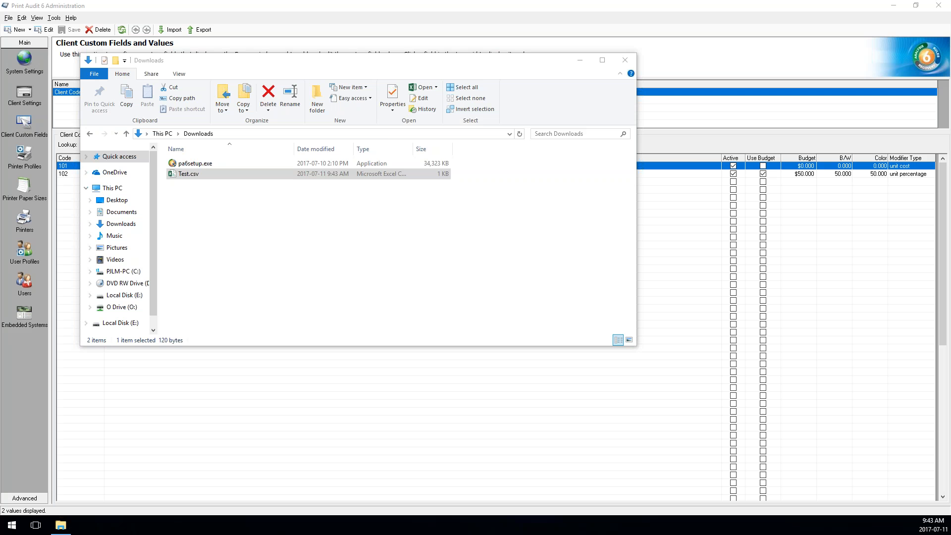
{"action": "left_click_drag", "start_coordinate": [0, 69], "coordinate": [502, 94]}
{"action": "double_click", "coordinate": [503, 93]}
{"action": "left_click", "coordinate": [106, 125]}
{"action": "left_click", "coordinate": [124, 123]}
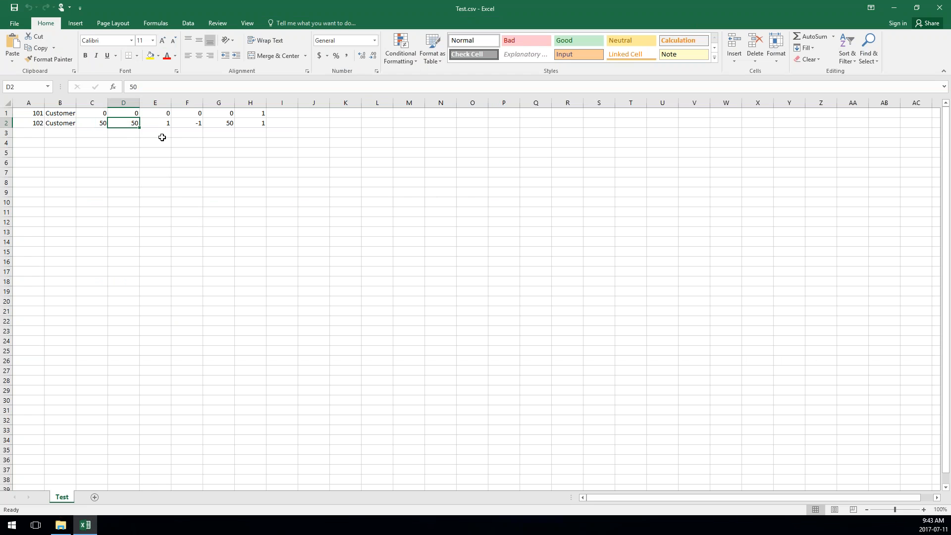
{"action": "left_click", "coordinate": [165, 125]}
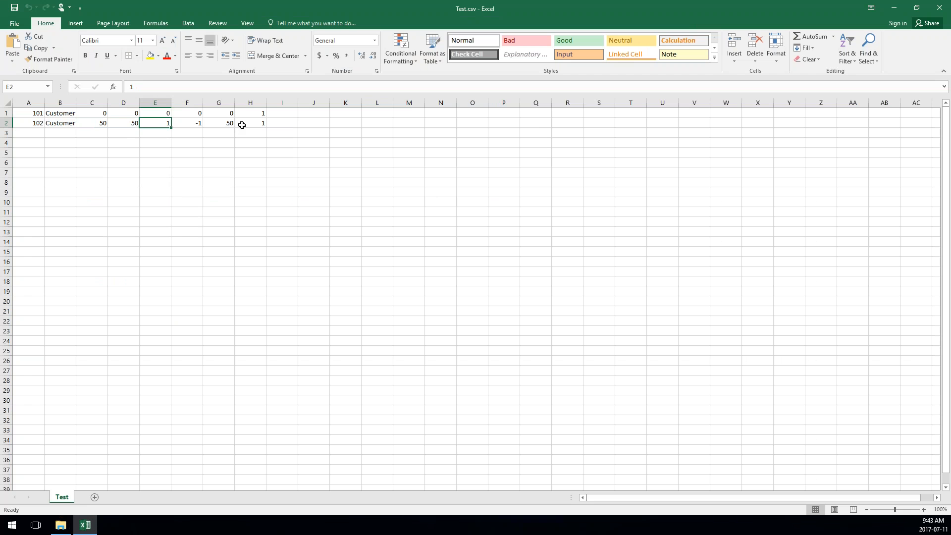
{"action": "left_click", "coordinate": [226, 124]}
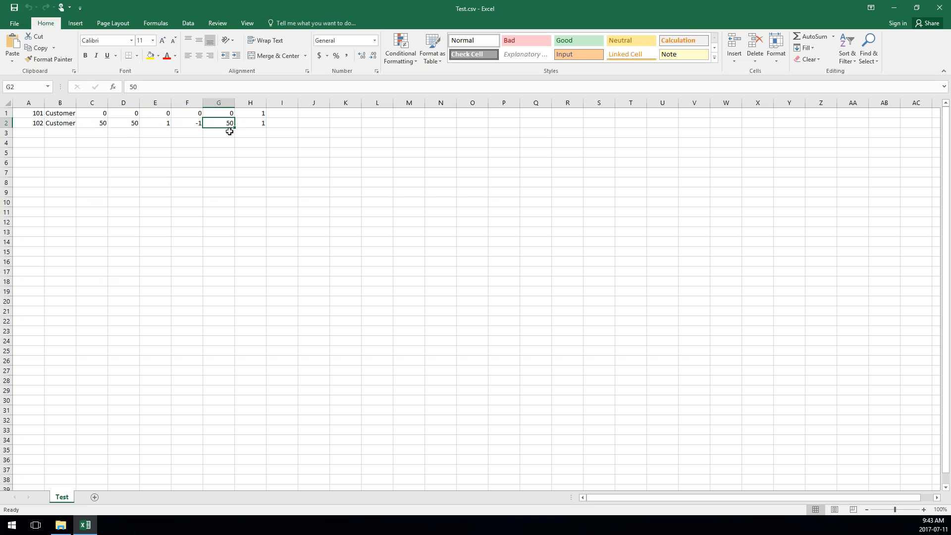
- Add a third row with code 103 and description Customer XYZ, widening the description column
{"action": "left_click", "coordinate": [27, 132]}
{"action": "type", "text": "103"}
{"action": "key", "text": "Tab"}
{"action": "left_click_drag", "start_coordinate": [76, 103], "coordinate": [118, 105]}
{"action": "type", "text": "Customer XYZ"}
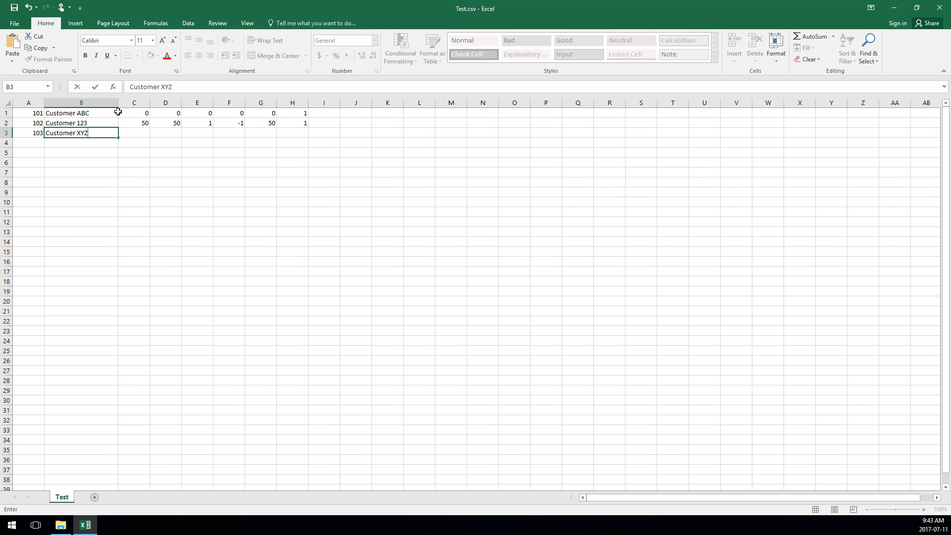
- Fill the remaining columns C to H of the Customer XYZ row with 0, 0, 1, 0, 0 and 1
{"action": "left_click", "coordinate": [148, 133]}
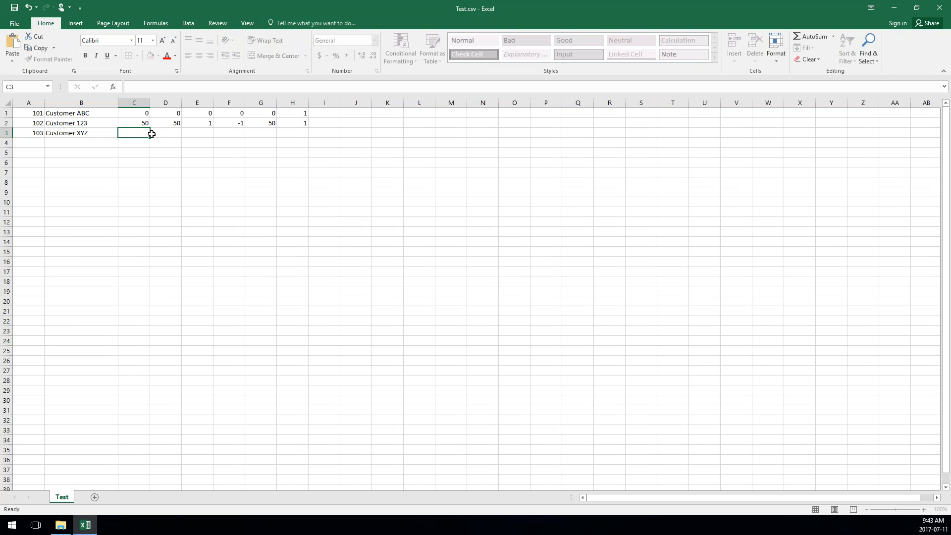
{"action": "type", "text": "0"}
{"action": "left_click", "coordinate": [170, 133]}
{"action": "type", "text": "0"}
{"action": "key", "text": "Tab"}
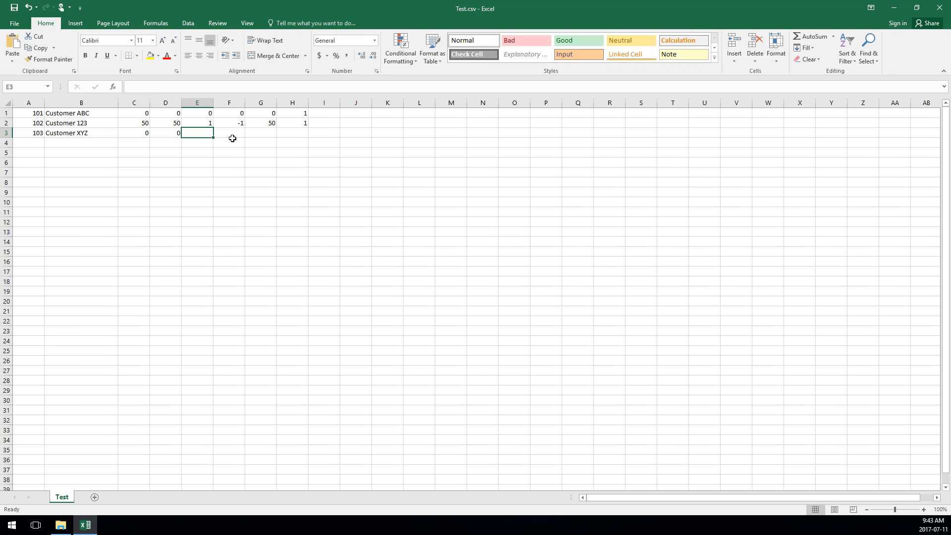
{"action": "type", "text": "1"}
{"action": "left_click", "coordinate": [236, 136]}
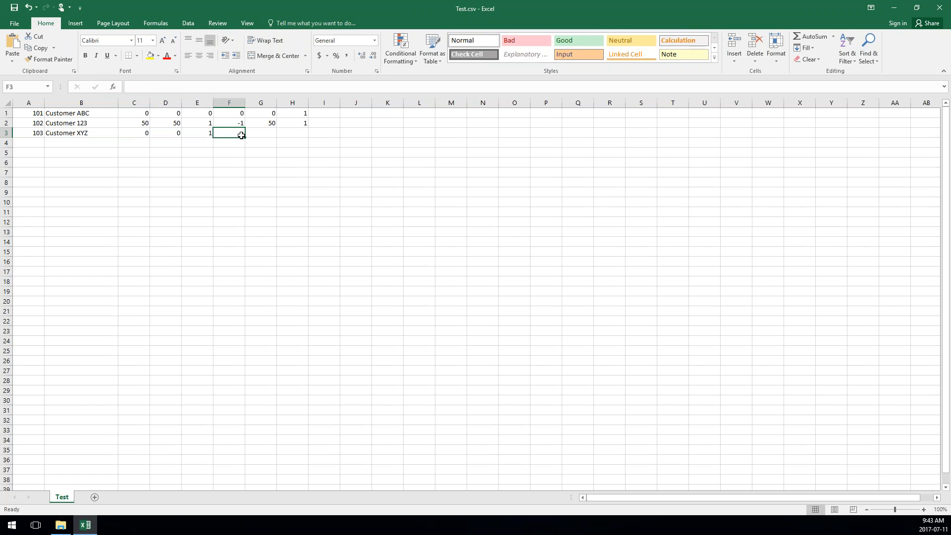
{"action": "type", "text": "0"}
{"action": "left_click", "coordinate": [261, 133]}
{"action": "type", "text": "0"}
{"action": "left_click", "coordinate": [294, 134]}
{"action": "type", "text": "1"}
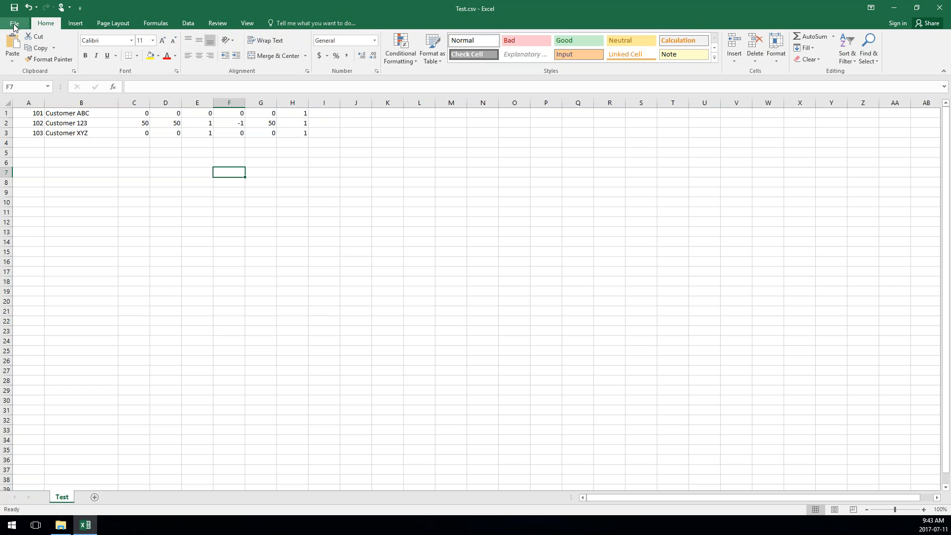
- Save Test.csv, keeping the comma-delimited CSV format
{"action": "left_click", "coordinate": [15, 23]}
{"action": "left_click", "coordinate": [22, 106]}
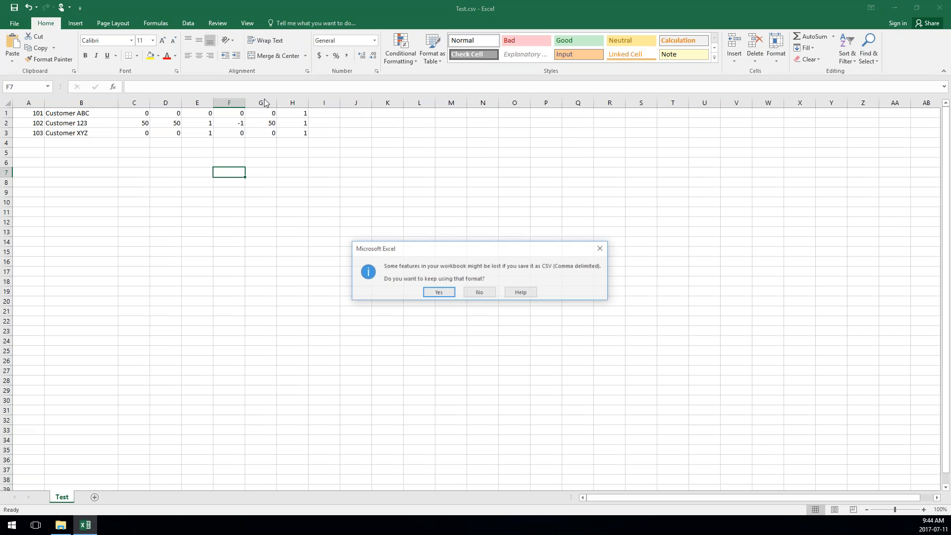
{"action": "left_click", "coordinate": [438, 293]}
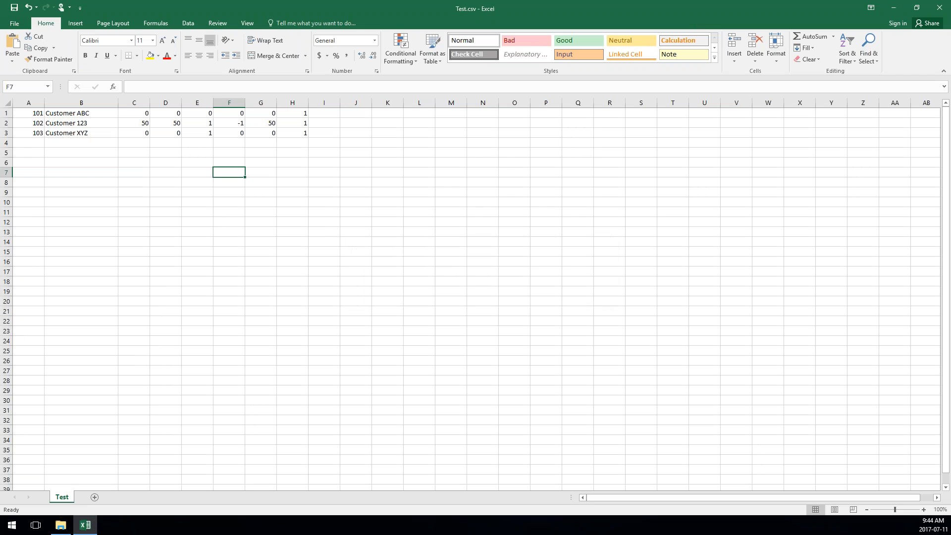
- Close the workbook, saving it as test_modified.csv in the Downloads folder
{"action": "left_click", "coordinate": [940, 7]}
{"action": "left_click", "coordinate": [436, 275]}
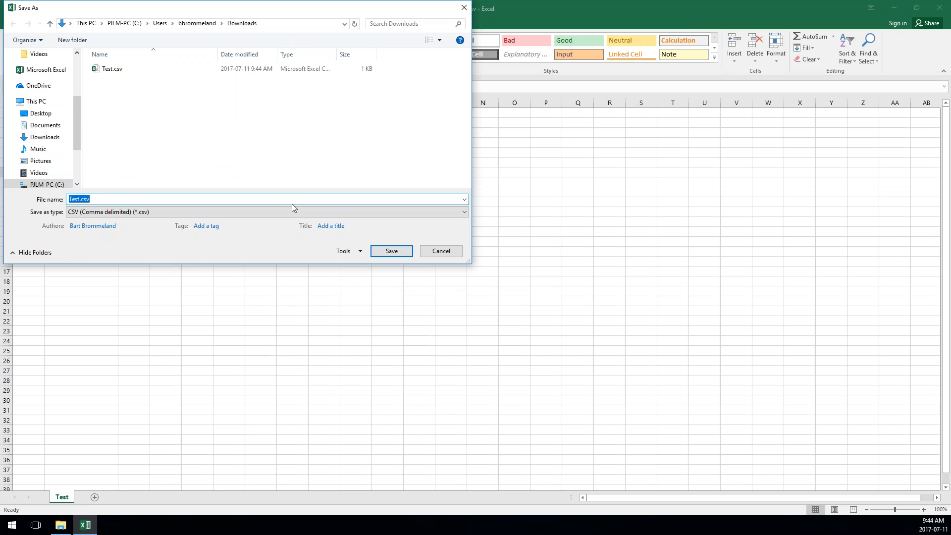
{"action": "type", "text": "test_modified.csv"}
{"action": "key", "text": "Return"}
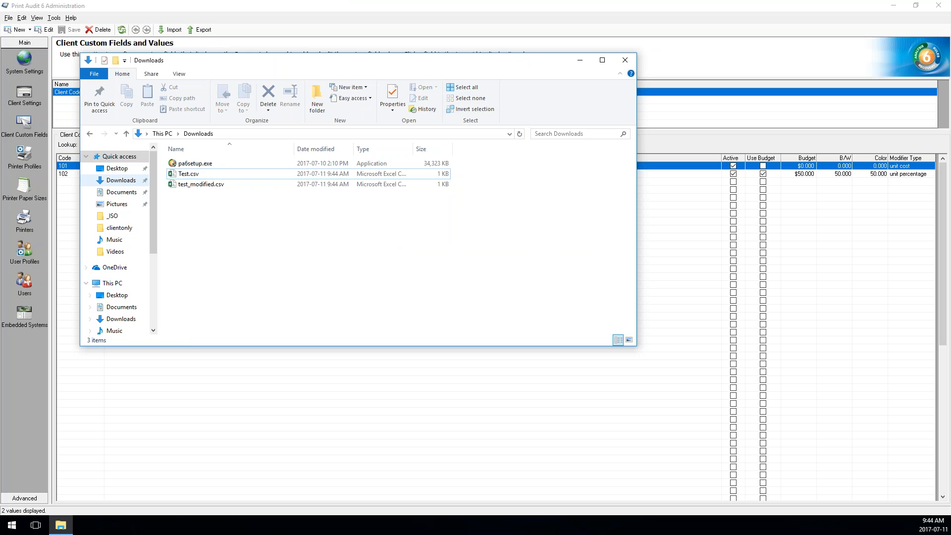
- Return to Print Audit 6 Administration and choose test_modified.csv as the import file for the Client Code values
{"action": "left_click", "coordinate": [206, 185]}
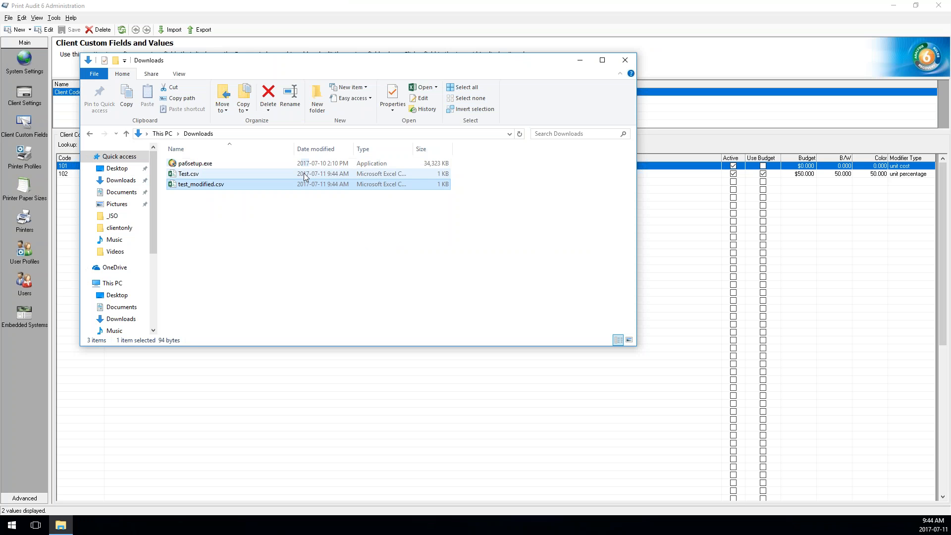
{"action": "left_click", "coordinate": [581, 60]}
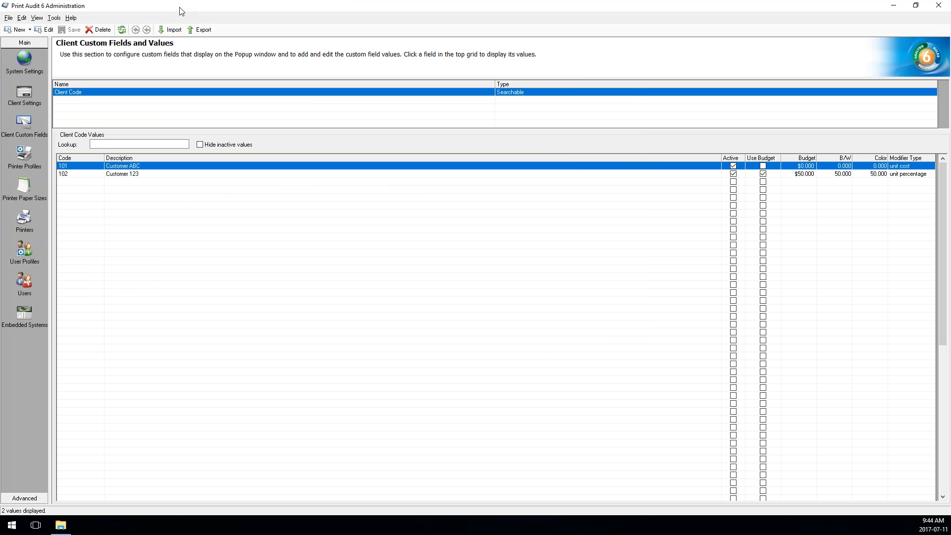
{"action": "left_click", "coordinate": [177, 31]}
{"action": "left_click_drag", "start_coordinate": [417, 198], "coordinate": [295, 82]}
{"action": "left_click", "coordinate": [435, 146]}
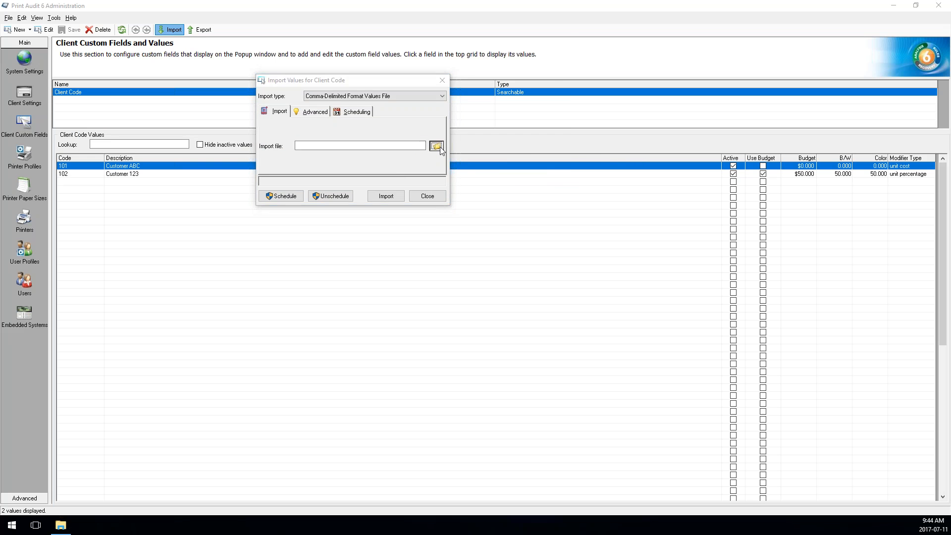
{"action": "left_click", "coordinate": [231, 117]}
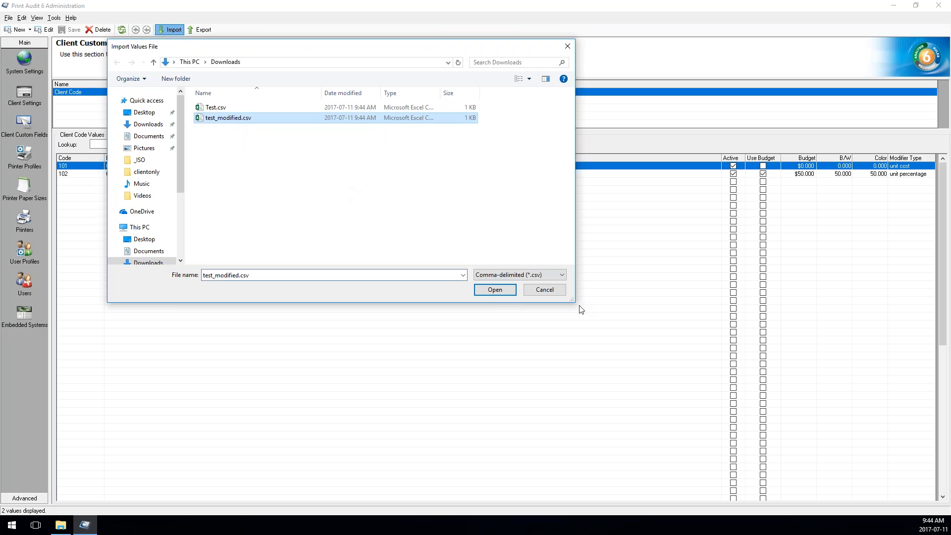
{"action": "left_click", "coordinate": [486, 291]}
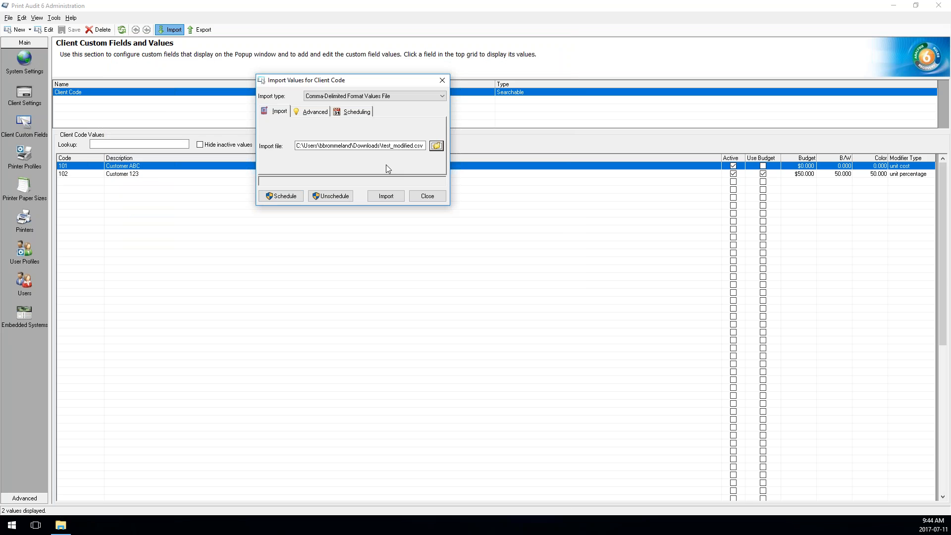
- Check the import type setting and open the help topic on custom field value import formats
{"action": "left_click_drag", "start_coordinate": [290, 83], "coordinate": [284, 76]}
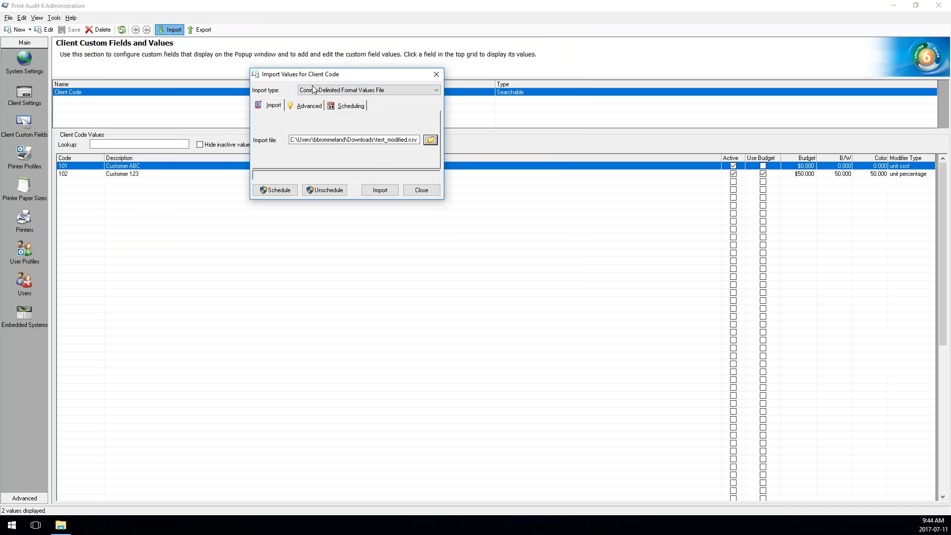
{"action": "left_click", "coordinate": [331, 91]}
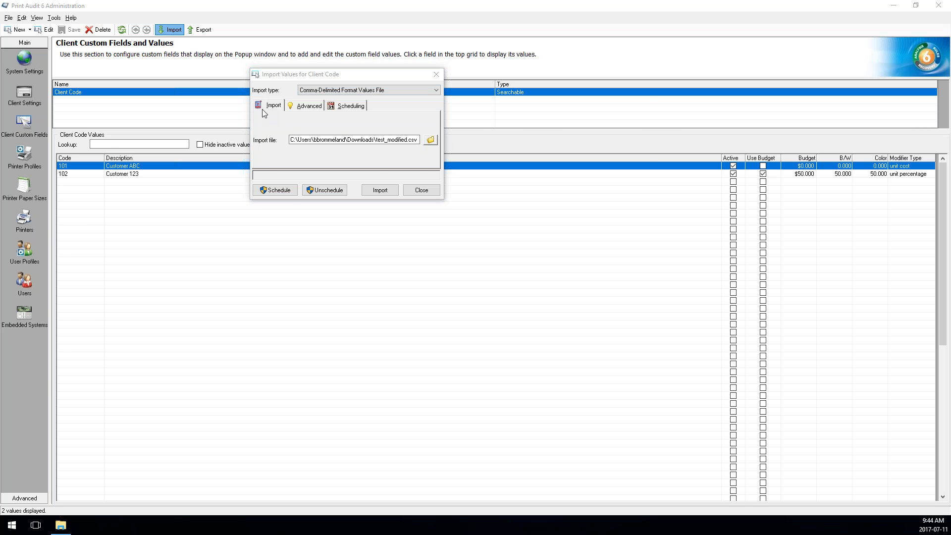
{"action": "key", "text": "F1"}
{"action": "left_click_drag", "start_coordinate": [324, 95], "coordinate": [376, 63]}
{"action": "left_click", "coordinate": [459, 220]}
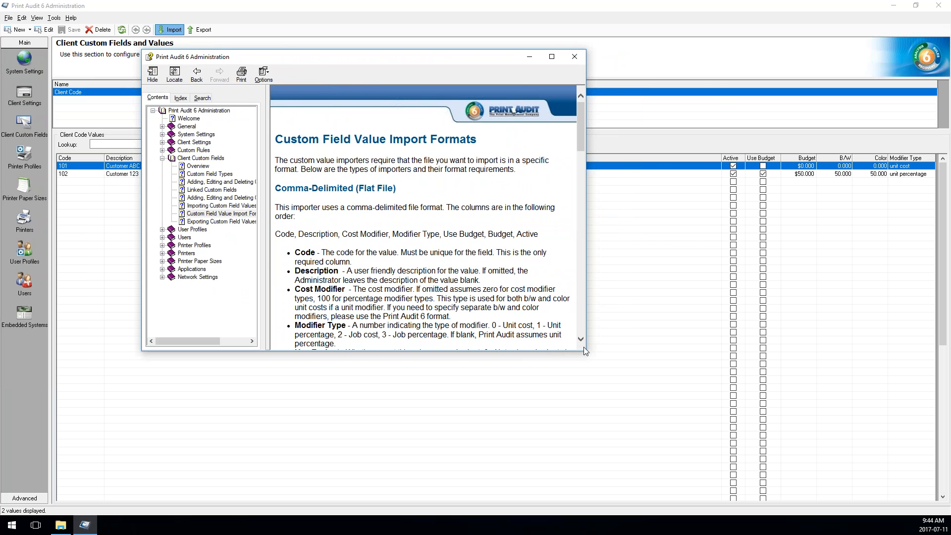
- Read the column requirements of the import formats down to Print Audit 6 Linked Values and close the help
{"action": "left_click_drag", "start_coordinate": [585, 350], "coordinate": [712, 439]}
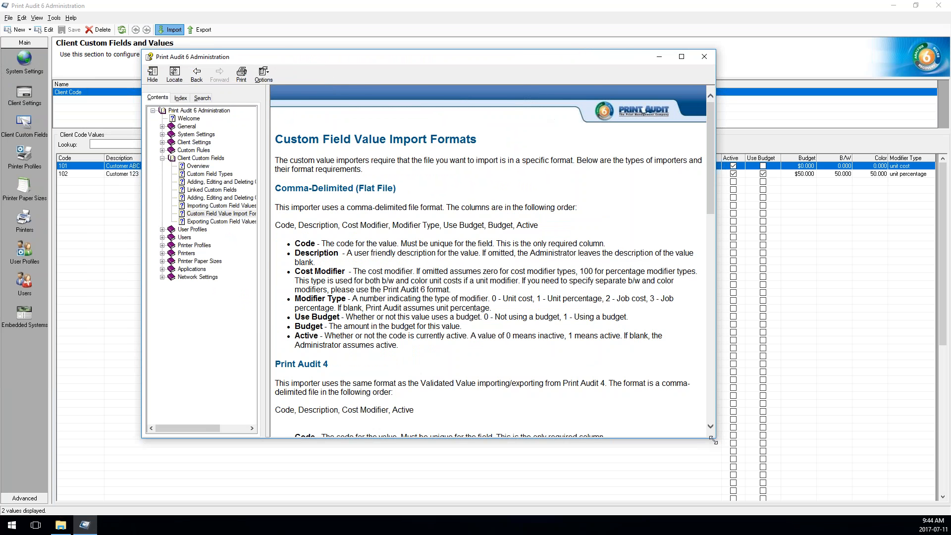
{"action": "left_click_drag", "start_coordinate": [291, 207], "coordinate": [360, 234]}
{"action": "left_click", "coordinate": [378, 249]}
{"action": "scroll", "coordinate": [333, 340], "scroll_direction": "down", "scroll_amount": 6}
{"action": "scroll", "coordinate": [359, 320], "scroll_direction": "down", "scroll_amount": 4}
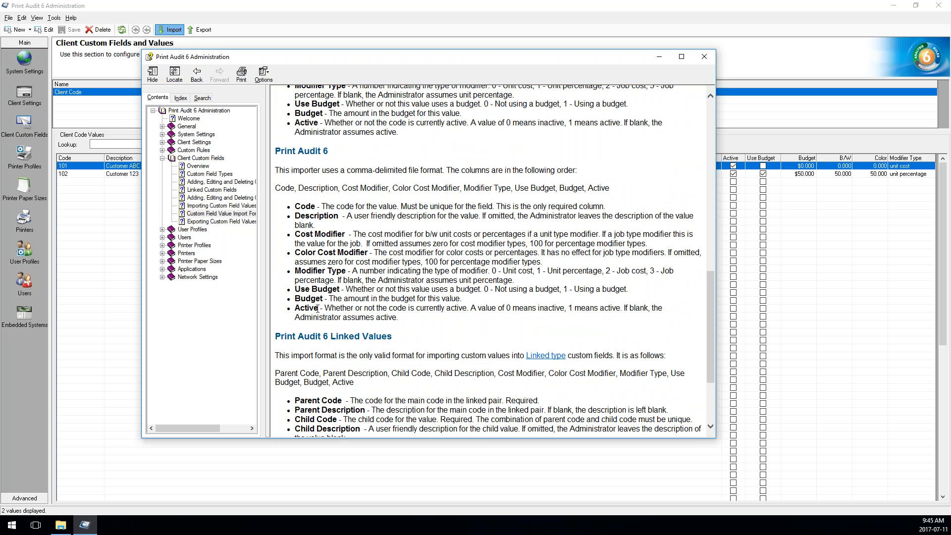
{"action": "scroll", "coordinate": [334, 299], "scroll_direction": "down", "scroll_amount": 3}
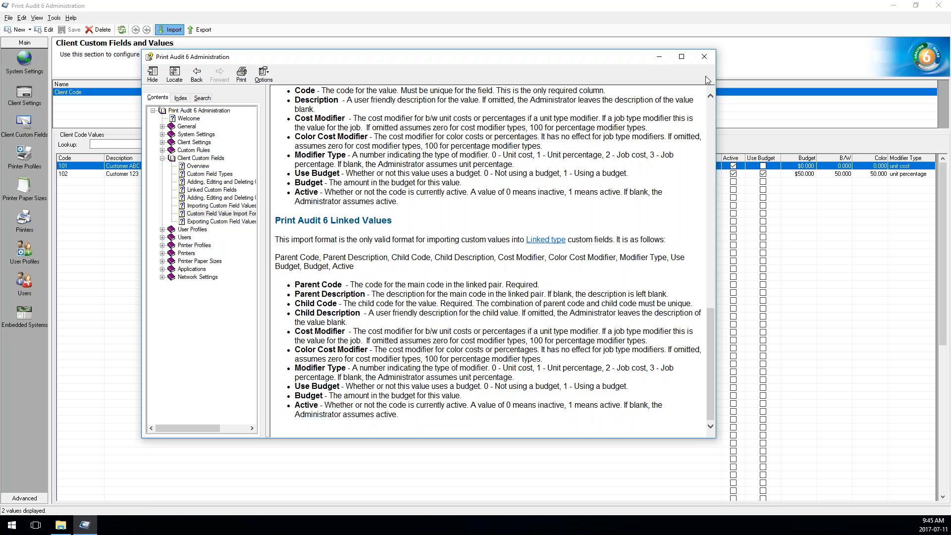
{"action": "left_click", "coordinate": [704, 56]}
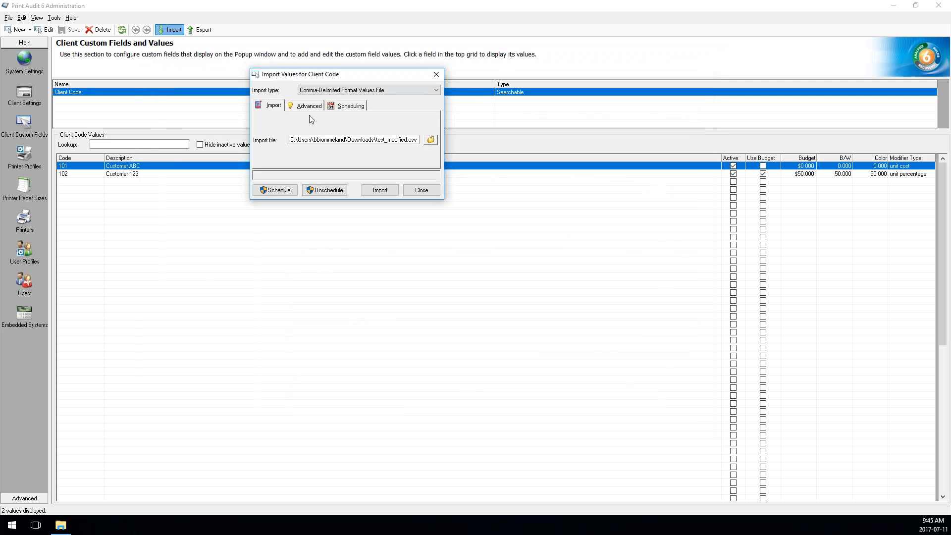
- Try the advanced import option that overwrites existing values, and return to only adding new values
{"action": "left_click_drag", "start_coordinate": [321, 78], "coordinate": [320, 99]}
{"action": "left_click", "coordinate": [308, 128]}
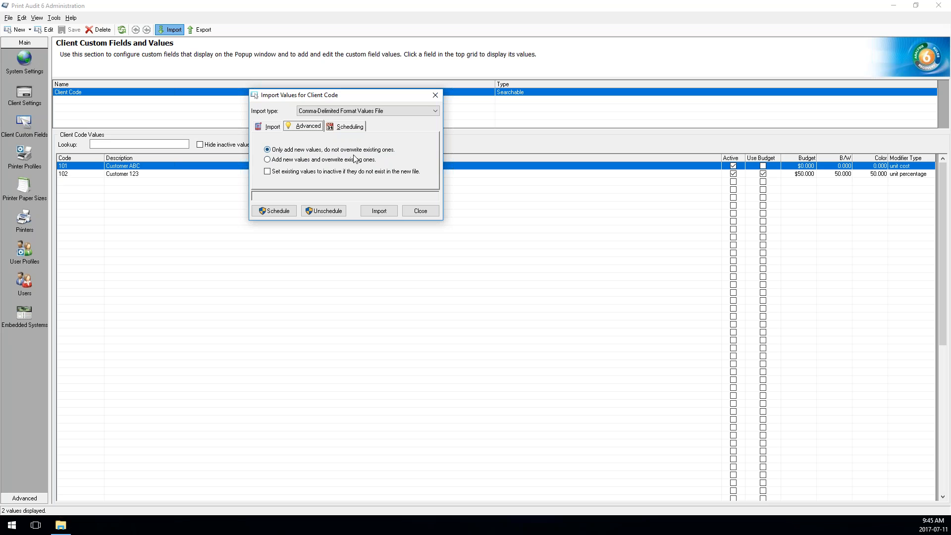
{"action": "left_click", "coordinate": [297, 162]}
{"action": "left_click", "coordinate": [268, 149]}
- Review the scheduling settings for the Client Code import, including the available run intervals
{"action": "left_click", "coordinate": [354, 128]}
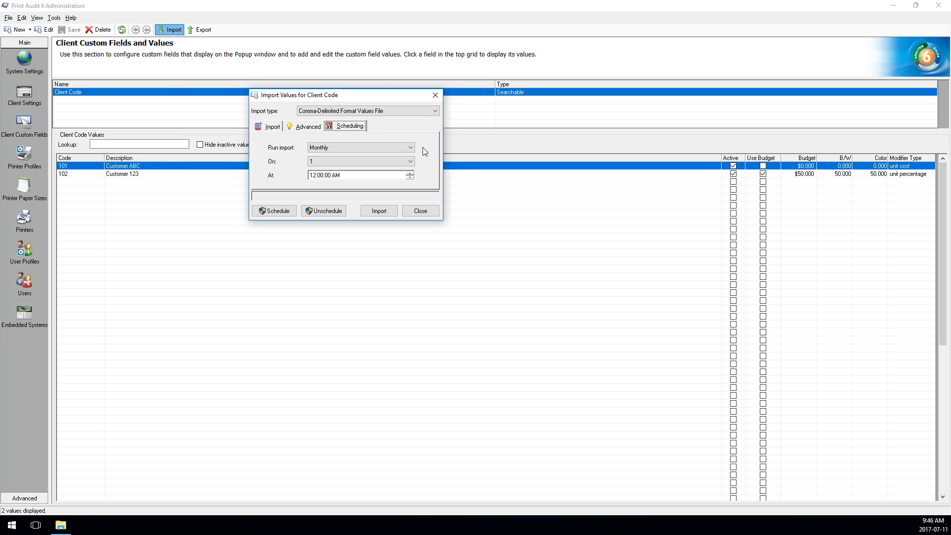
{"action": "left_click", "coordinate": [382, 150]}
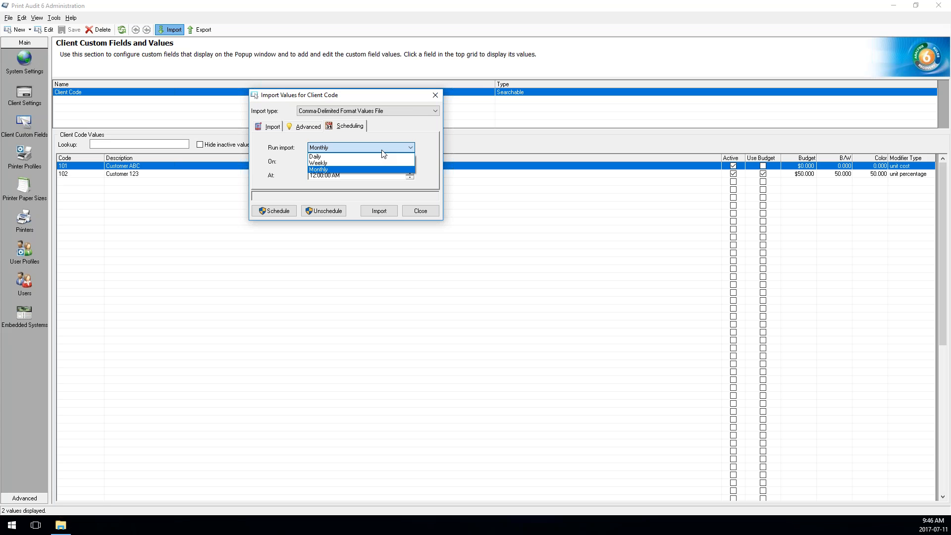
{"action": "left_click", "coordinate": [410, 134]}
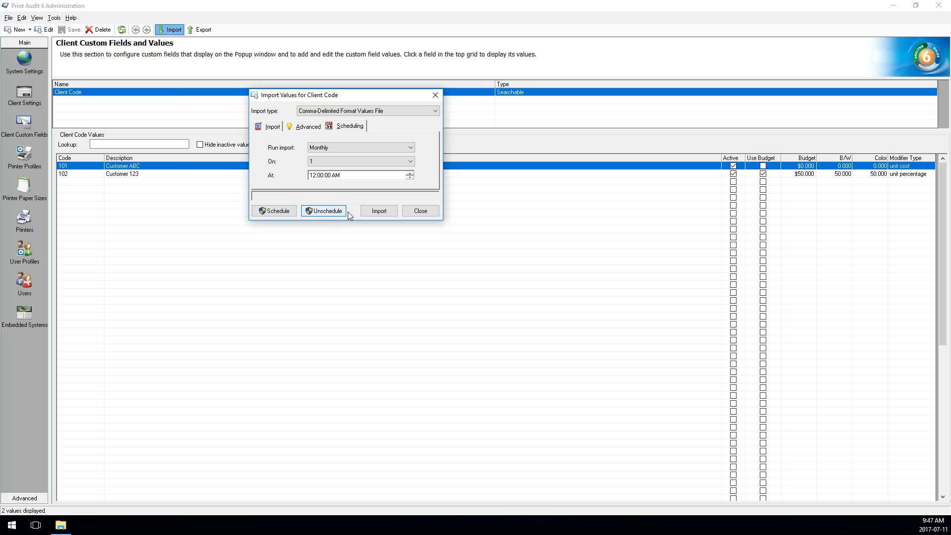
- Import the test_modified.csv values into Client Code, reading the import error log, and select the Customer XYZ entry
{"action": "left_click", "coordinate": [378, 212]}
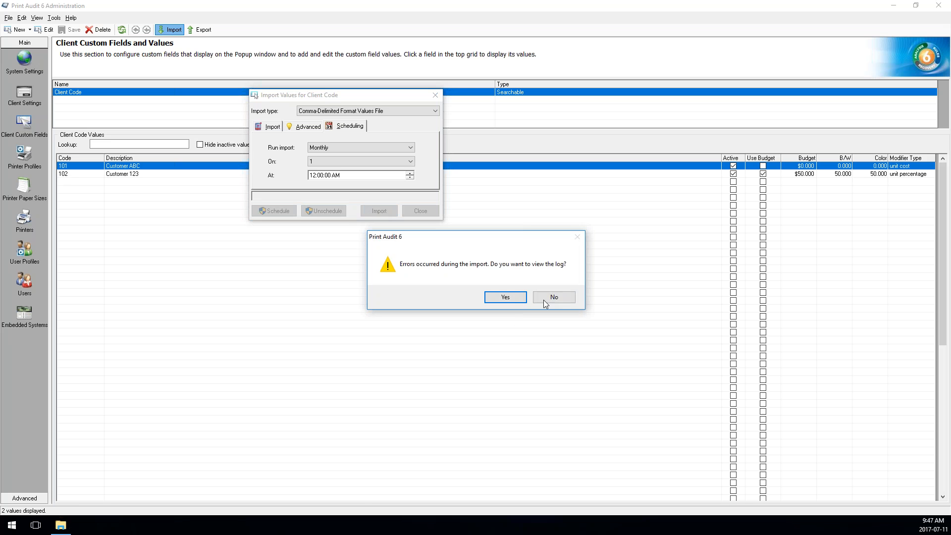
{"action": "left_click", "coordinate": [512, 296]}
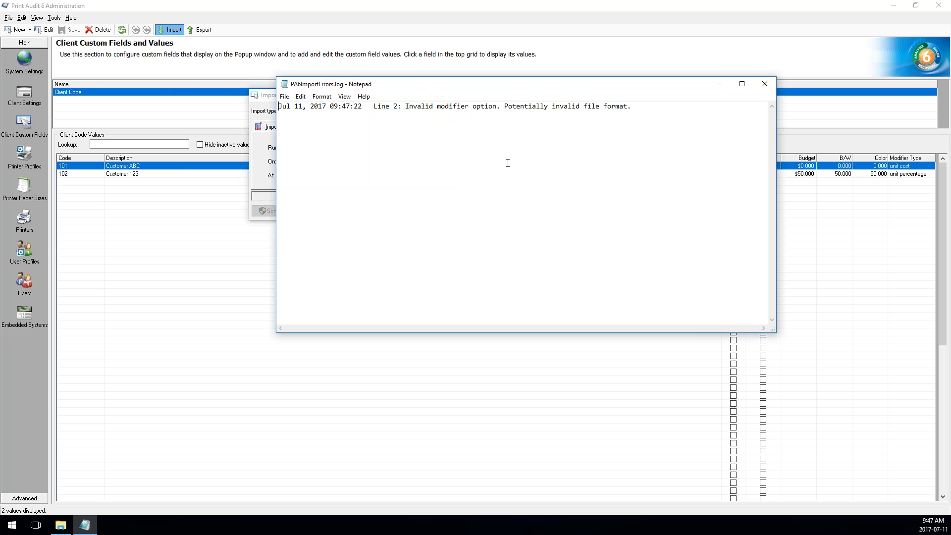
{"action": "left_click", "coordinate": [766, 86]}
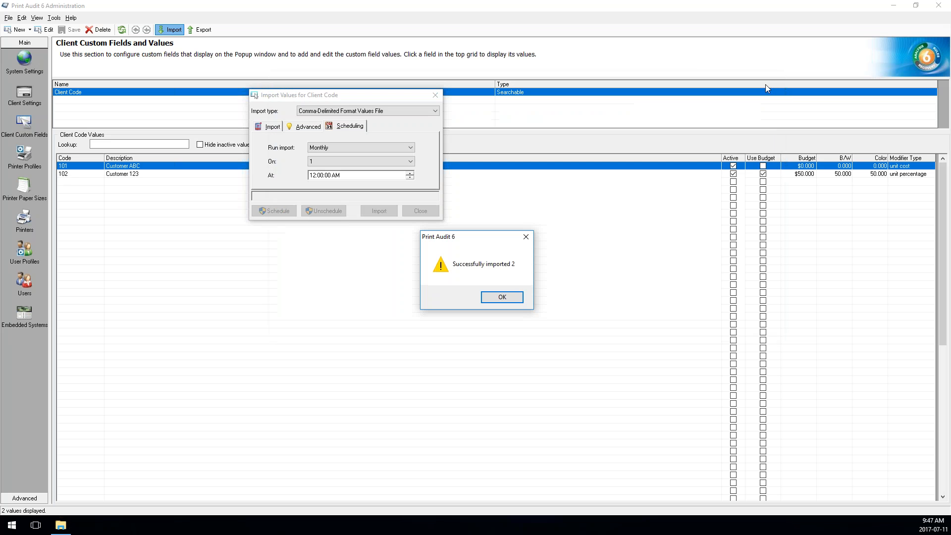
{"action": "left_click", "coordinate": [503, 297]}
{"action": "left_click", "coordinate": [127, 183]}
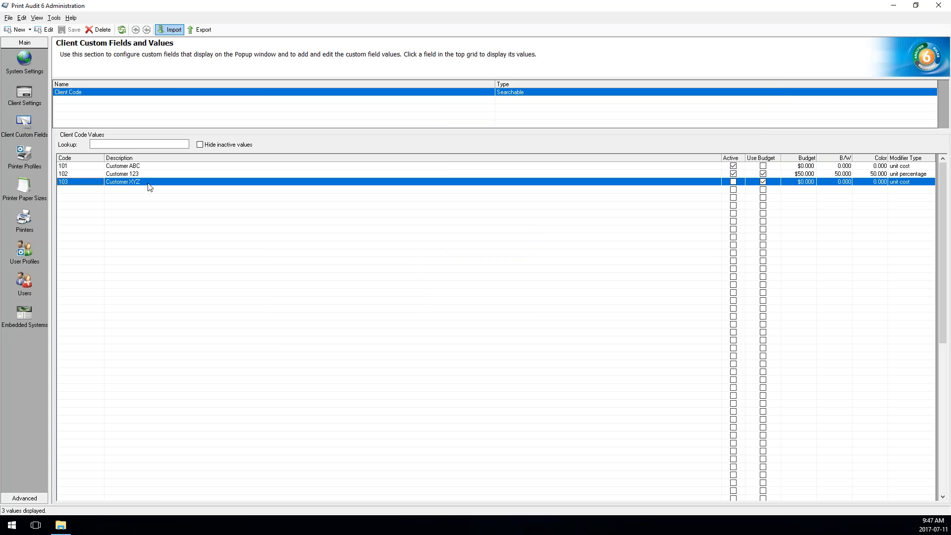
- Schedule the Client Code import of test_modified.csv with the comma-delimited format
{"action": "left_click", "coordinate": [171, 30]}
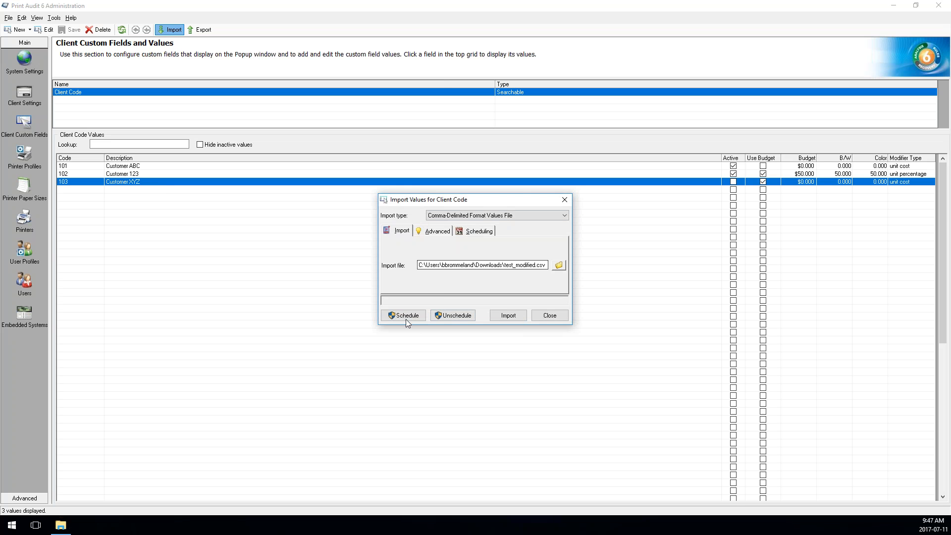
{"action": "left_click", "coordinate": [404, 316]}
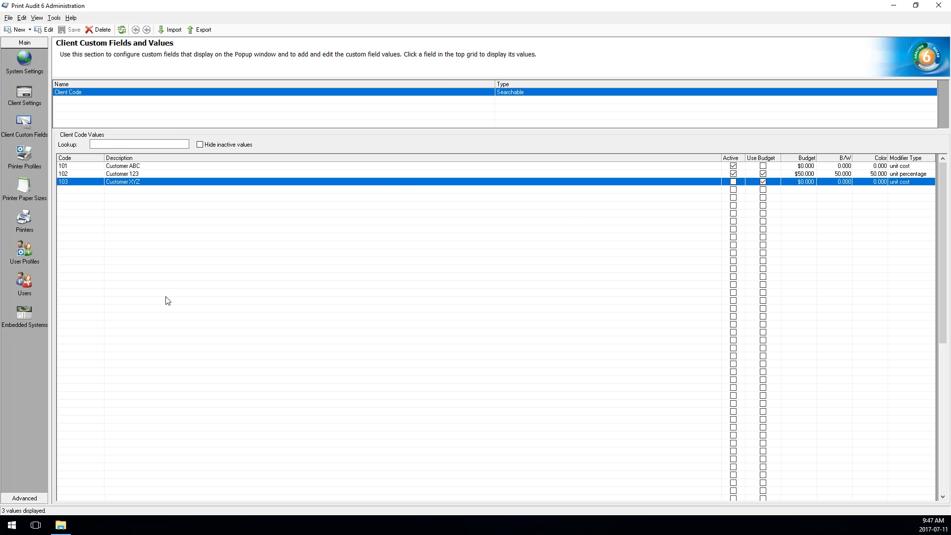
- Switch to Windows Task Scheduler and locate the Print Audit 6 Client Code Import task in the Task Scheduler Library
{"action": "left_click", "coordinate": [7, 532]}
{"action": "type", "text": "t"}
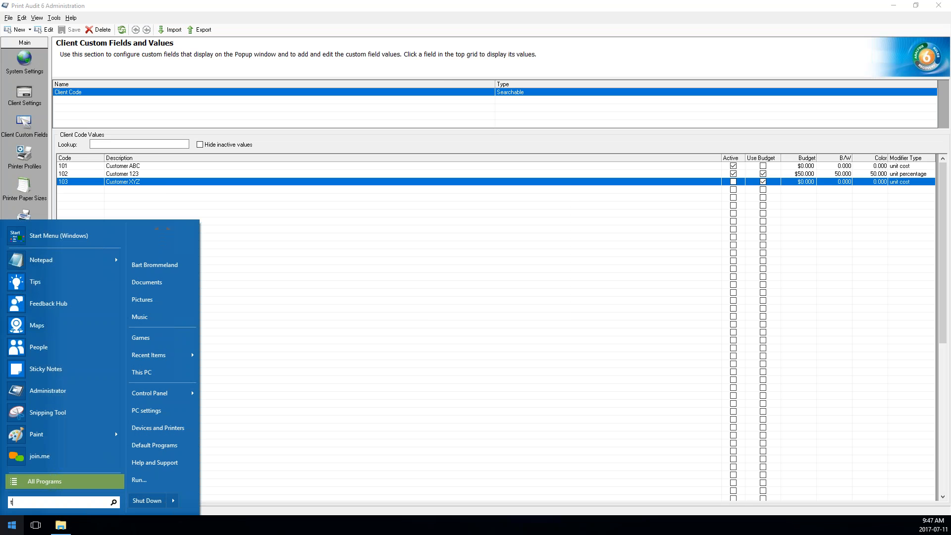
{"action": "type", "text": "ask"}
{"action": "key", "text": "Return"}
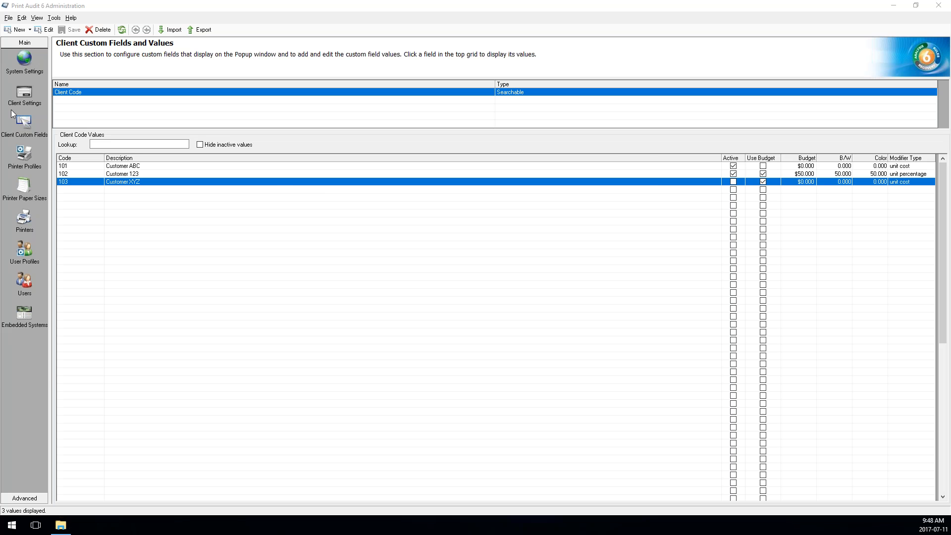
{"action": "left_click_drag", "start_coordinate": [0, 99], "coordinate": [513, 122]}
{"action": "left_click", "coordinate": [274, 171]}
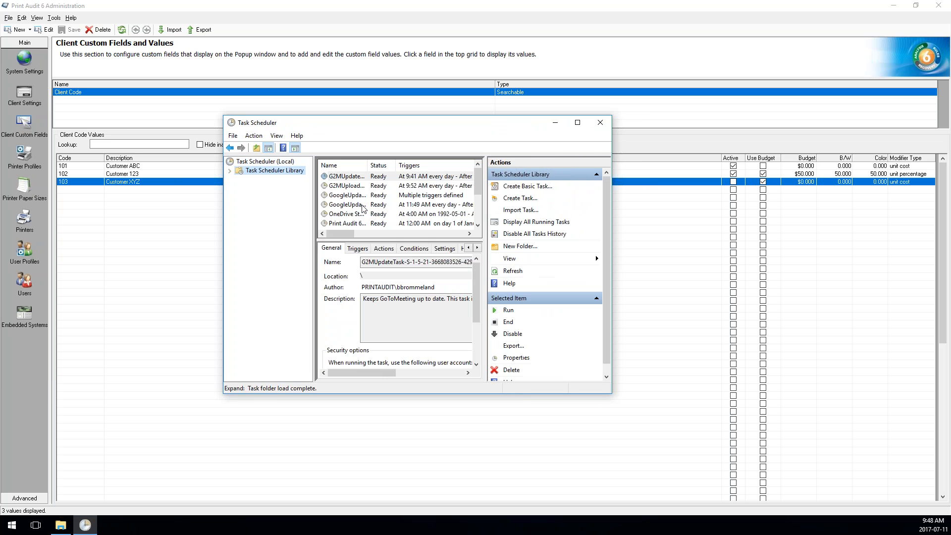
{"action": "left_click", "coordinate": [349, 223]}
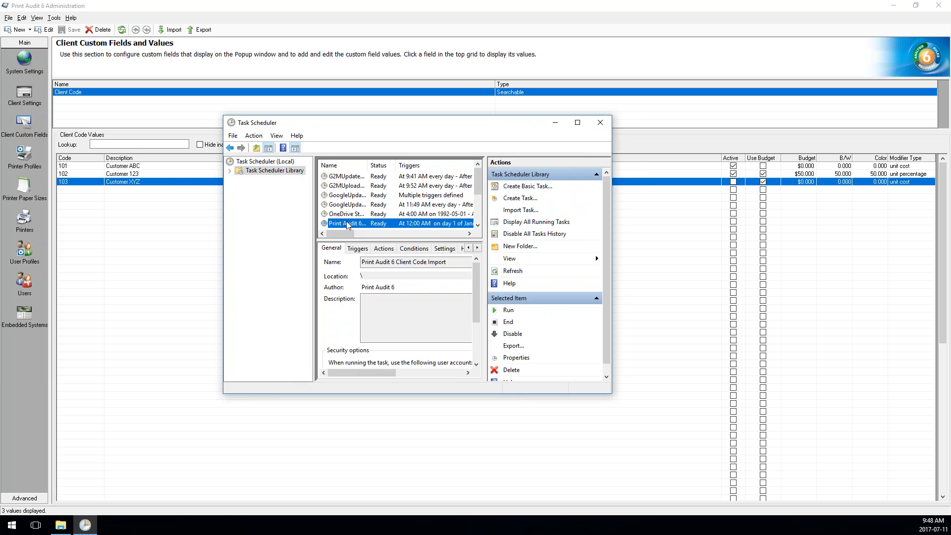
- Examine the general properties of the Client Code import task, cancel without changes, and close Task Scheduler
{"action": "left_click_drag", "start_coordinate": [257, 137], "coordinate": [310, 84]}
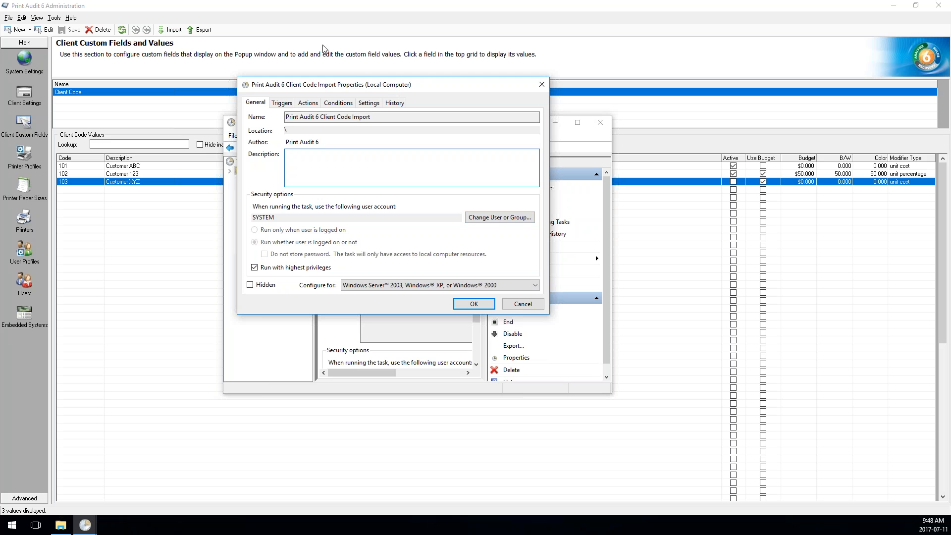
{"action": "left_click", "coordinate": [523, 304]}
{"action": "left_click", "coordinate": [599, 122]}
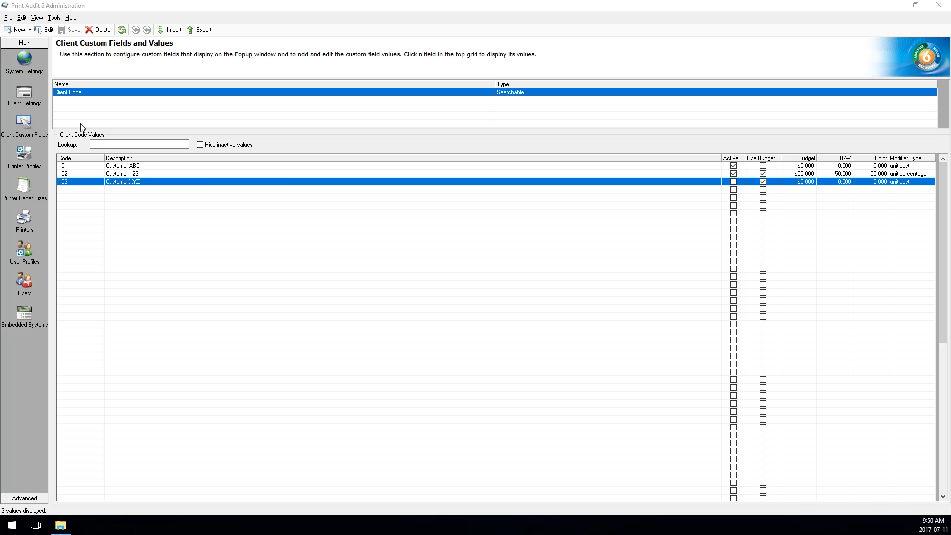
- Restrict the Track user profile to included client custom fields only, include Client Code, and save the profile
{"action": "left_click", "coordinate": [24, 253]}
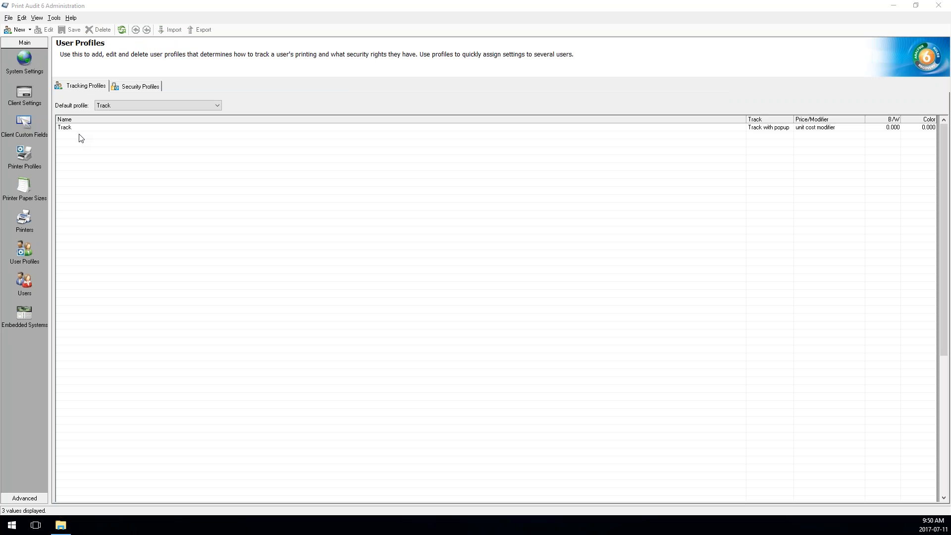
{"action": "double_click", "coordinate": [71, 129]}
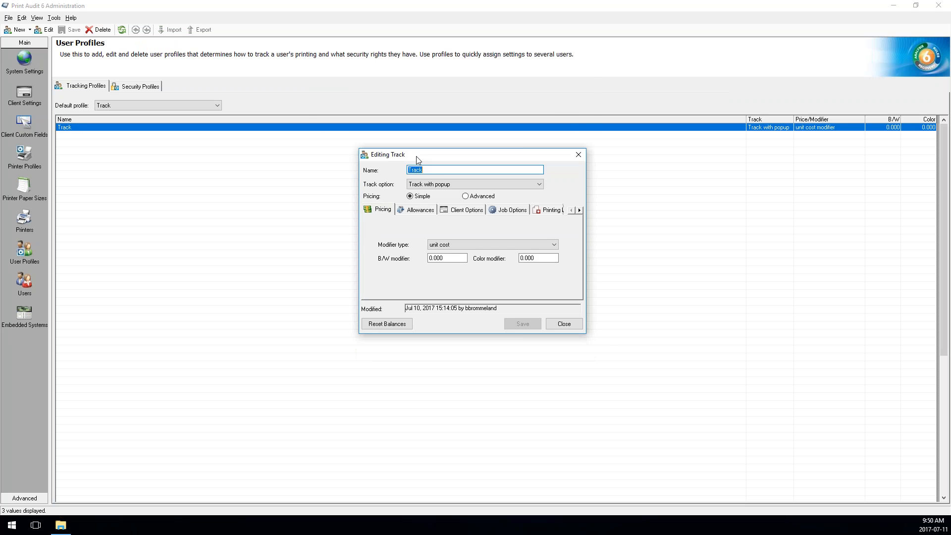
{"action": "left_click", "coordinate": [540, 172]}
{"action": "left_click", "coordinate": [540, 171]}
{"action": "left_click", "coordinate": [539, 172]}
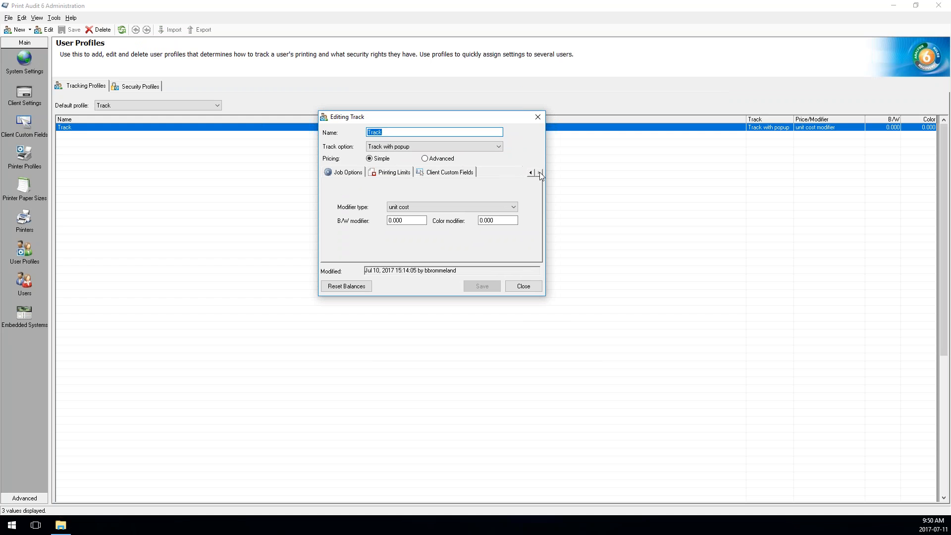
{"action": "left_click", "coordinate": [450, 172]}
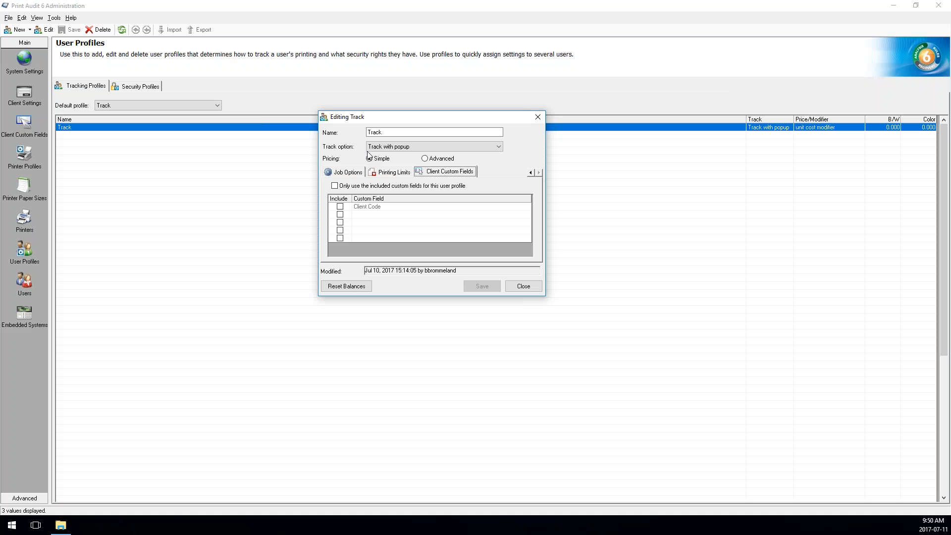
{"action": "left_click", "coordinate": [335, 187]}
{"action": "left_click", "coordinate": [340, 207]}
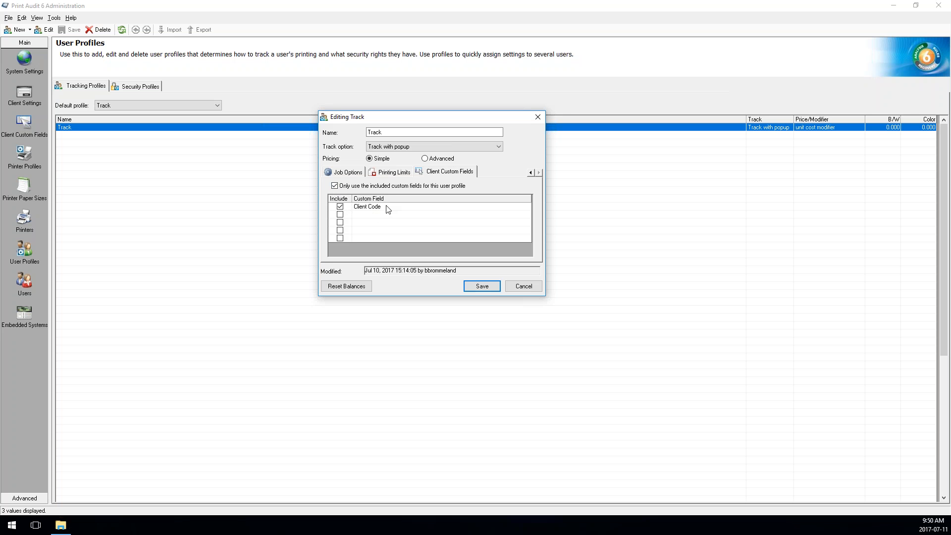
{"action": "left_click", "coordinate": [476, 287]}
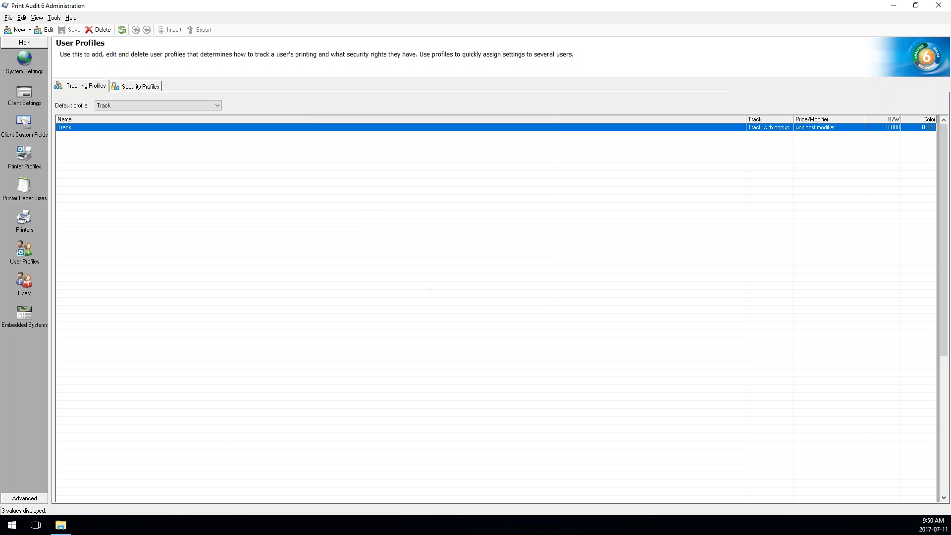
- Open Notepad, write "test" in a new document, and print it to Microsoft XPS Document Writer
{"action": "left_click", "coordinate": [14, 531]}
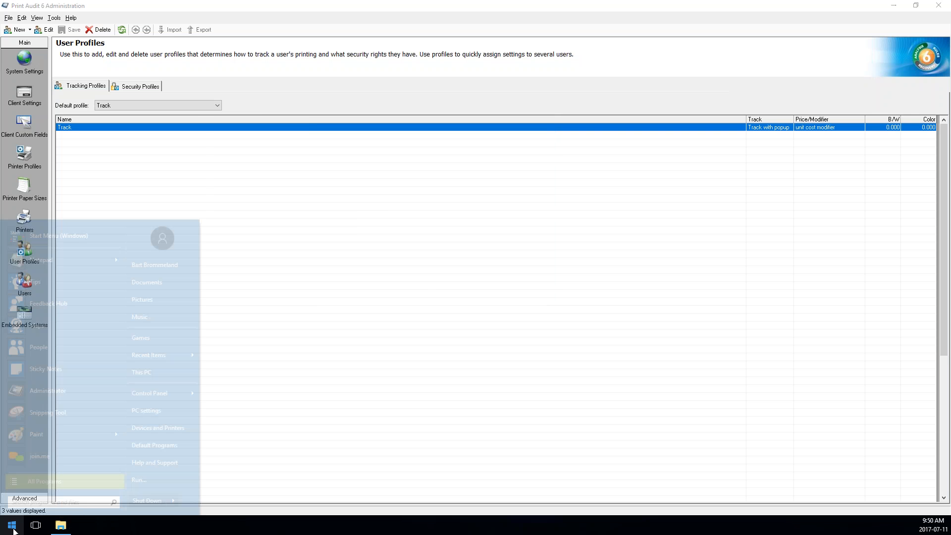
{"action": "type", "text": "notepad"}
{"action": "key", "text": "Return"}
{"action": "type", "text": "test"}
{"action": "key", "text": "ctrl+p"}
{"action": "left_click", "coordinate": [409, 284]}
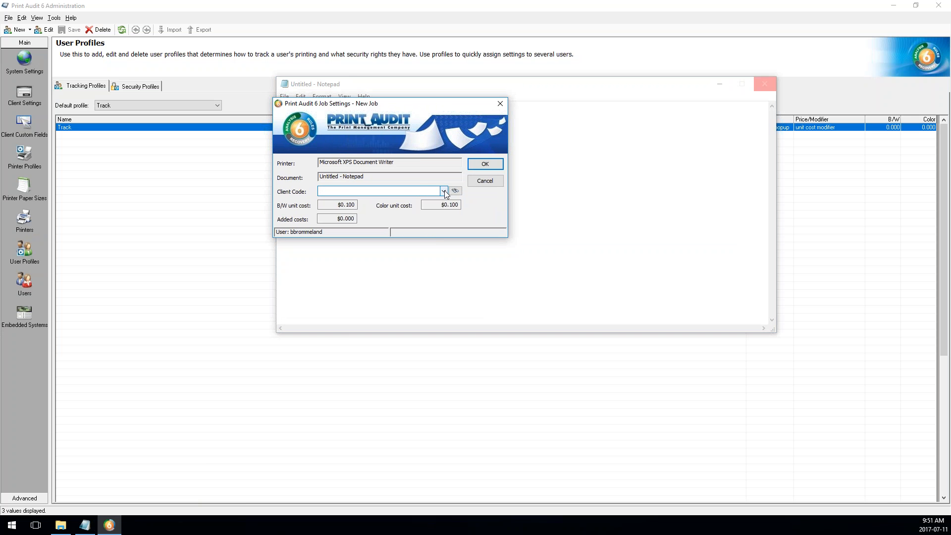
- Assign the print job to Client Code 101, save the output file as test, and minimize Notepad
{"action": "type", "text": "101"}
{"action": "left_click", "coordinate": [486, 165]}
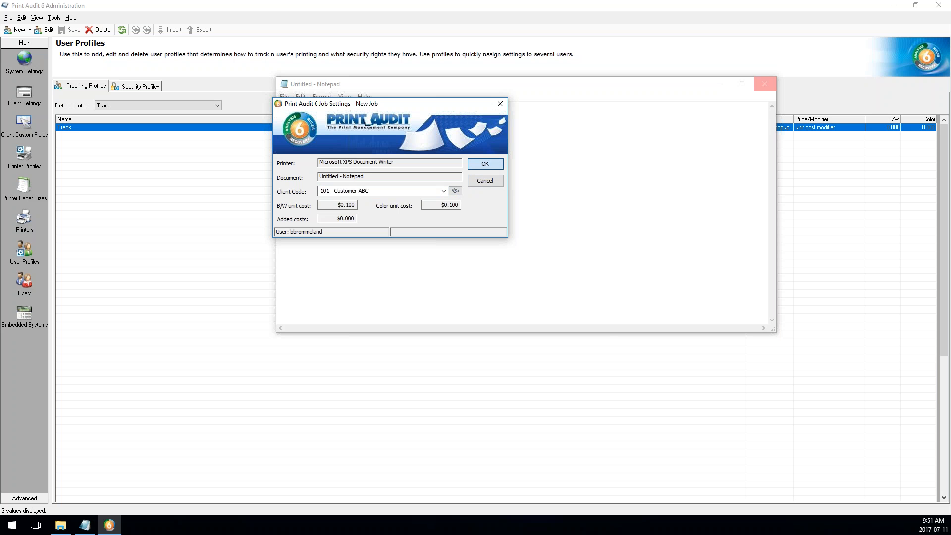
{"action": "type", "text": "test"}
{"action": "key", "text": "Return"}
{"action": "left_click", "coordinate": [499, 263]}
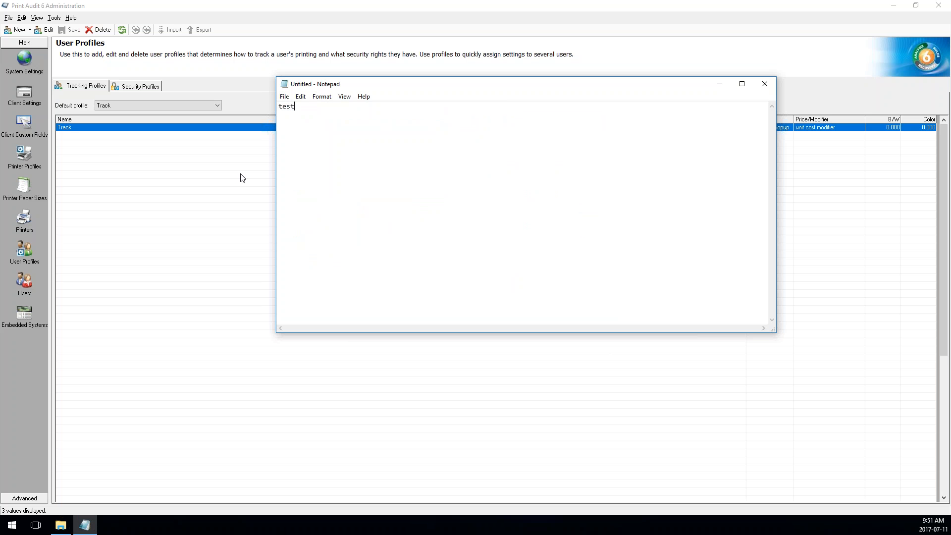
{"action": "left_click", "coordinate": [720, 85]}
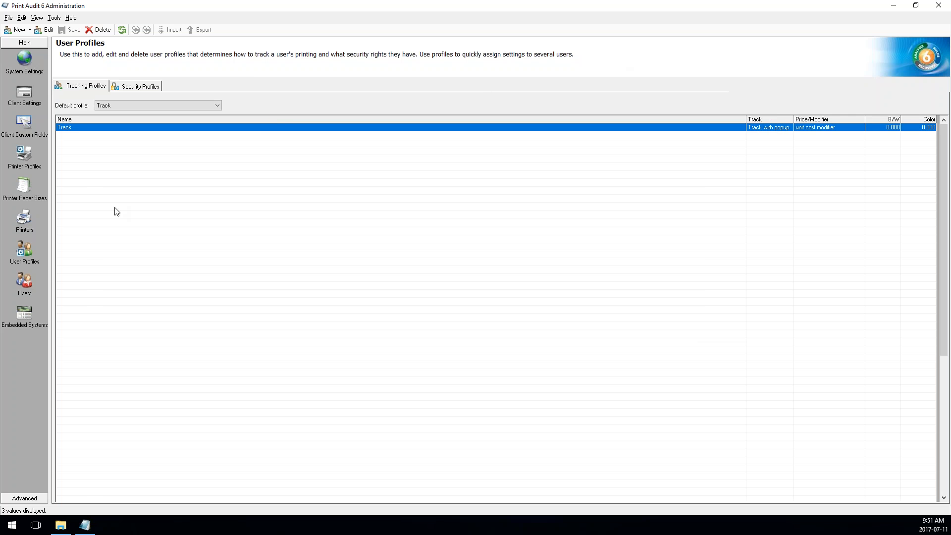
- Examine the client custom field options of the Track printer profile and close it unchanged
{"action": "left_click", "coordinate": [23, 158]}
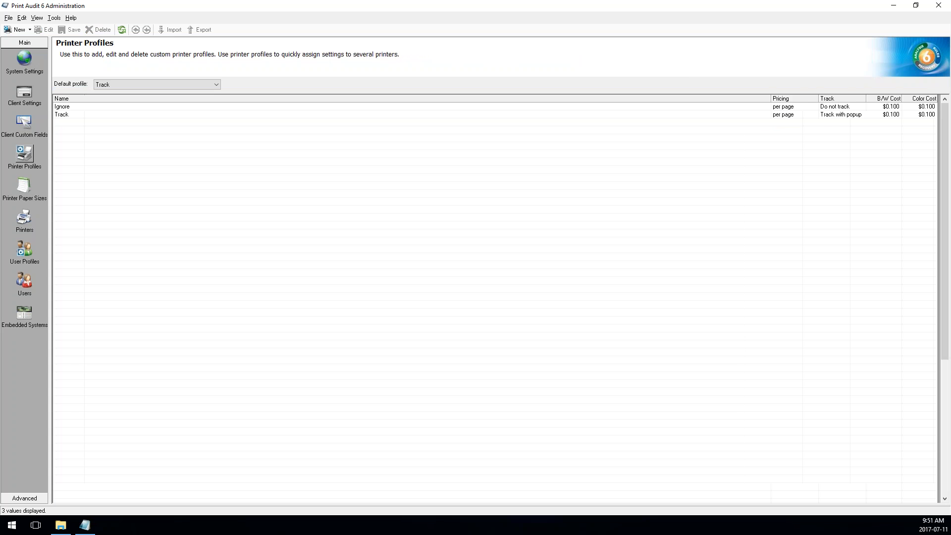
{"action": "left_click", "coordinate": [70, 116]}
{"action": "double_click", "coordinate": [70, 116]}
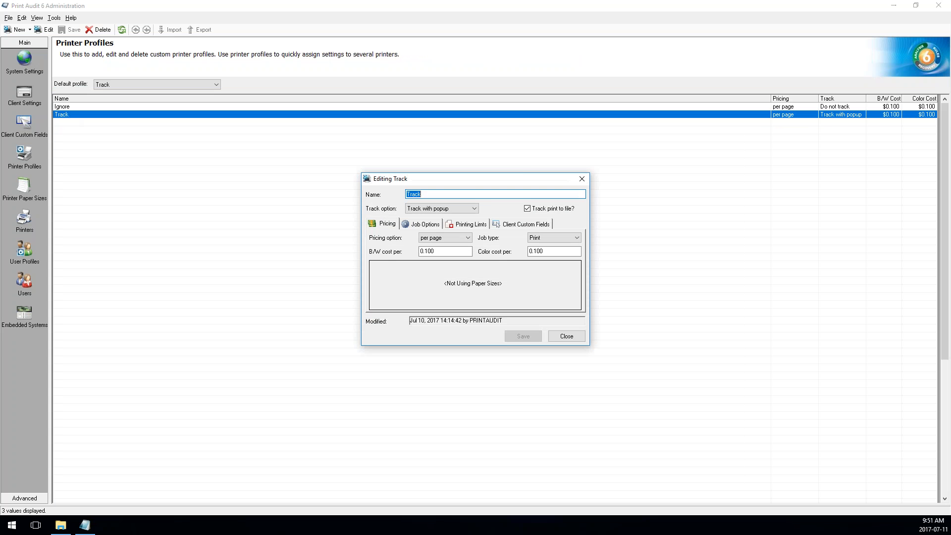
{"action": "left_click", "coordinate": [522, 224]}
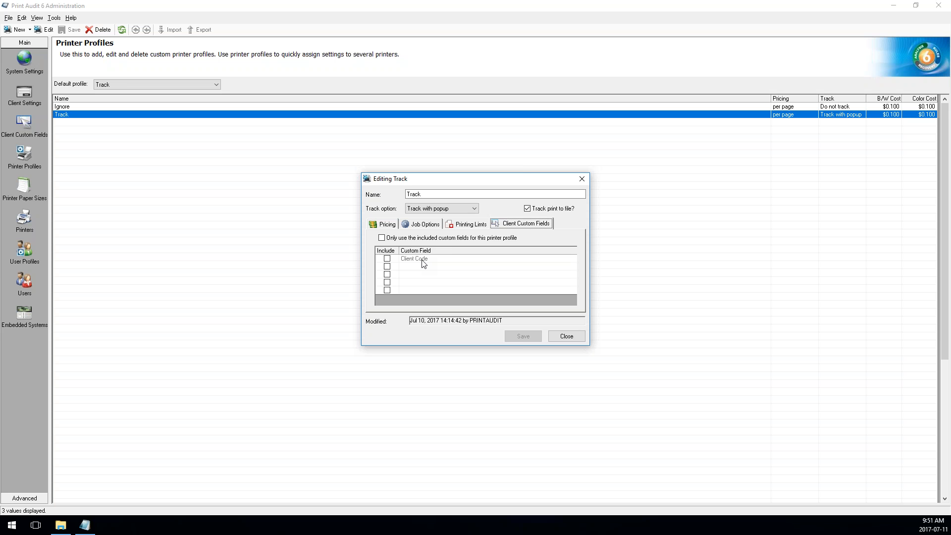
{"action": "left_click", "coordinate": [577, 338]}
- Examine the client custom field options of the Ignore printer profile and close it unchanged
{"action": "left_click", "coordinate": [67, 109]}
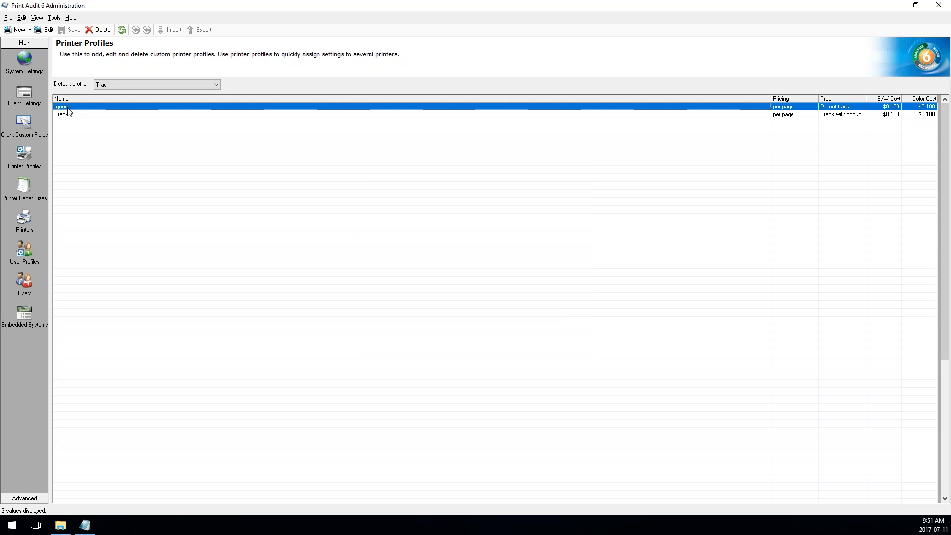
{"action": "double_click", "coordinate": [69, 109]}
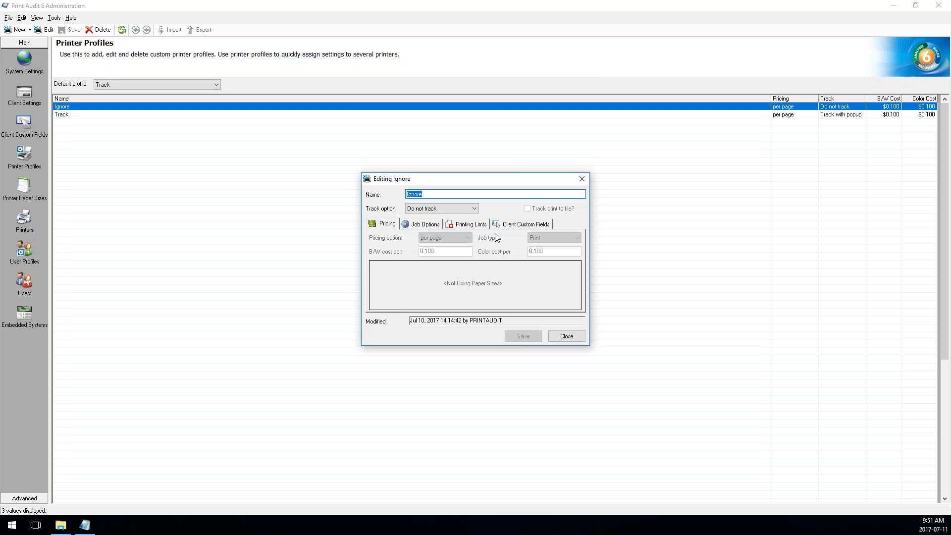
{"action": "left_click", "coordinate": [512, 224]}
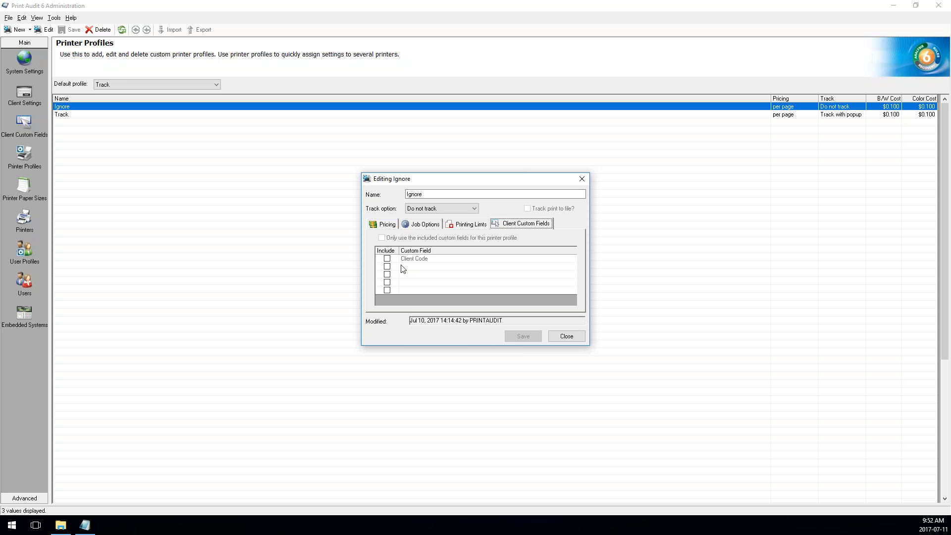
{"action": "left_click", "coordinate": [571, 336]}
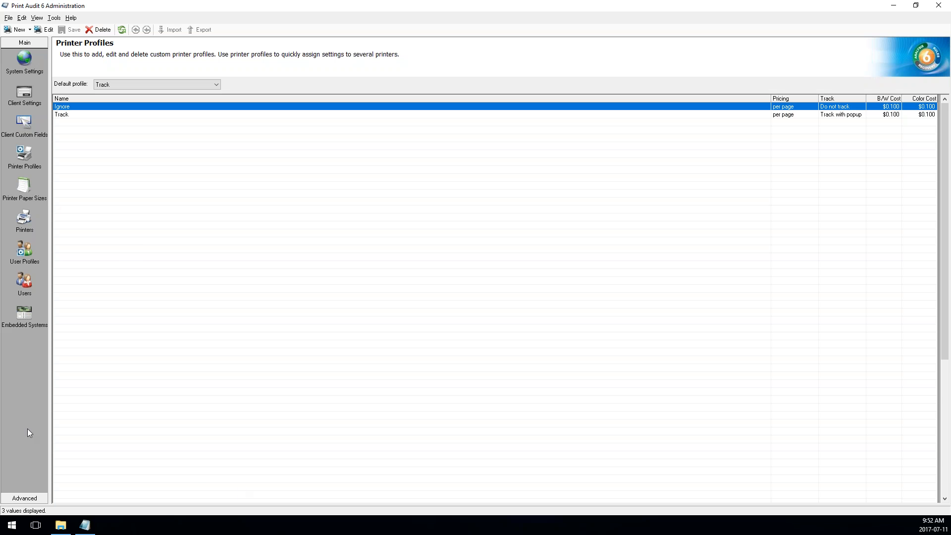
- Examine the client custom field options for a new application in the advanced Applications settings, and close it without adding
{"action": "left_click", "coordinate": [30, 498]}
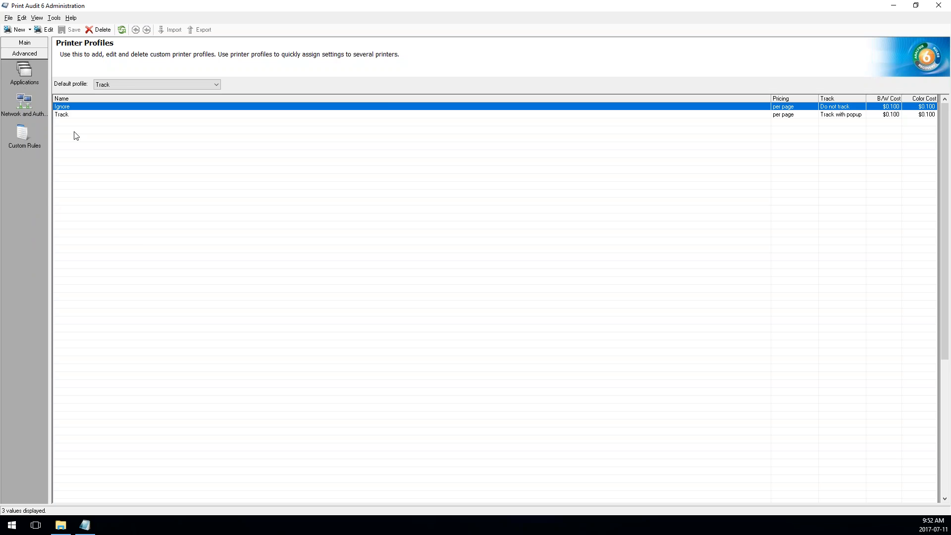
{"action": "left_click", "coordinate": [25, 73]}
{"action": "double_click", "coordinate": [93, 106]}
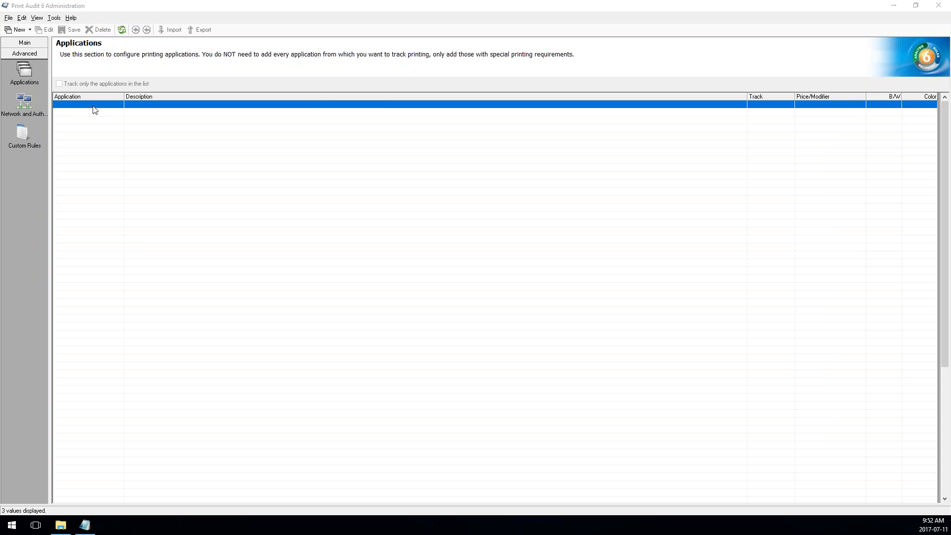
{"action": "left_click", "coordinate": [537, 283]}
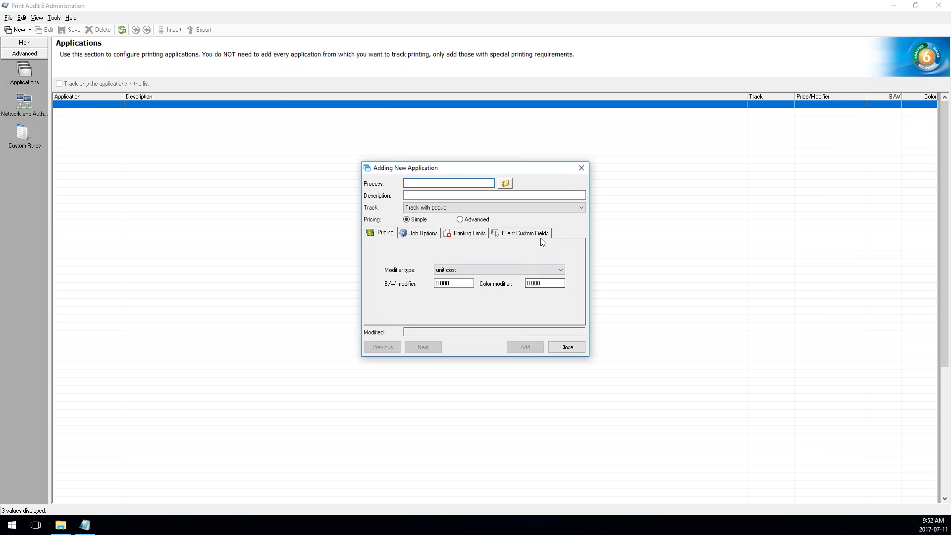
{"action": "left_click", "coordinate": [526, 234]}
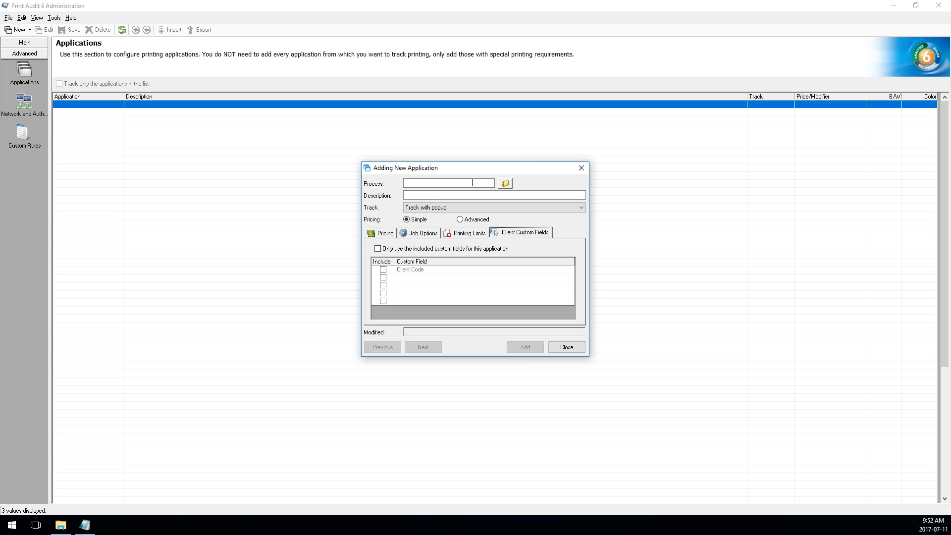
{"action": "left_click", "coordinate": [569, 349]}
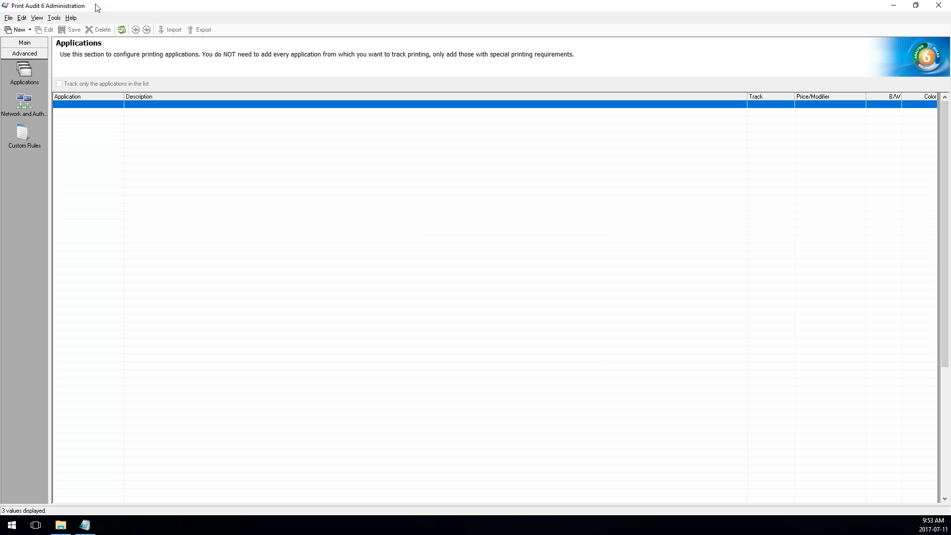
- Switch to the untitled Notepad document for further test printing
{"action": "left_click", "coordinate": [83, 530]}
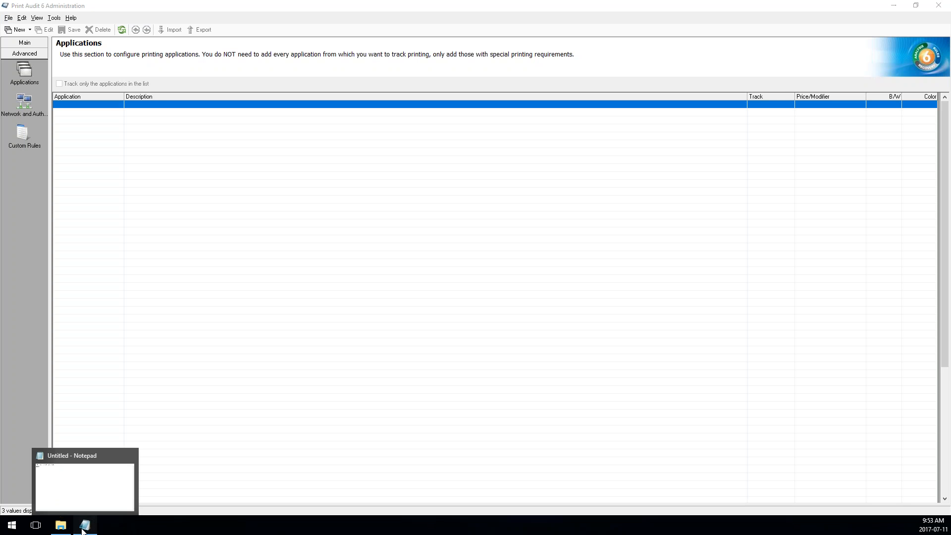
{"action": "left_click_drag", "start_coordinate": [422, 84], "coordinate": [229, 89]}
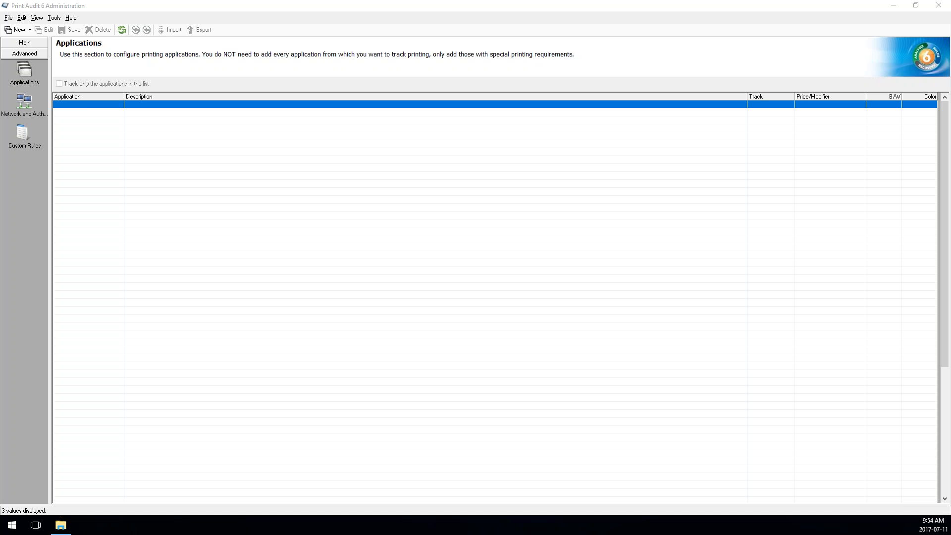
- Maximize the Print Audit 6 Job Manager window and find all print jobs with the date range set to All
{"action": "left_click_drag", "start_coordinate": [190, 101], "coordinate": [366, 105]}
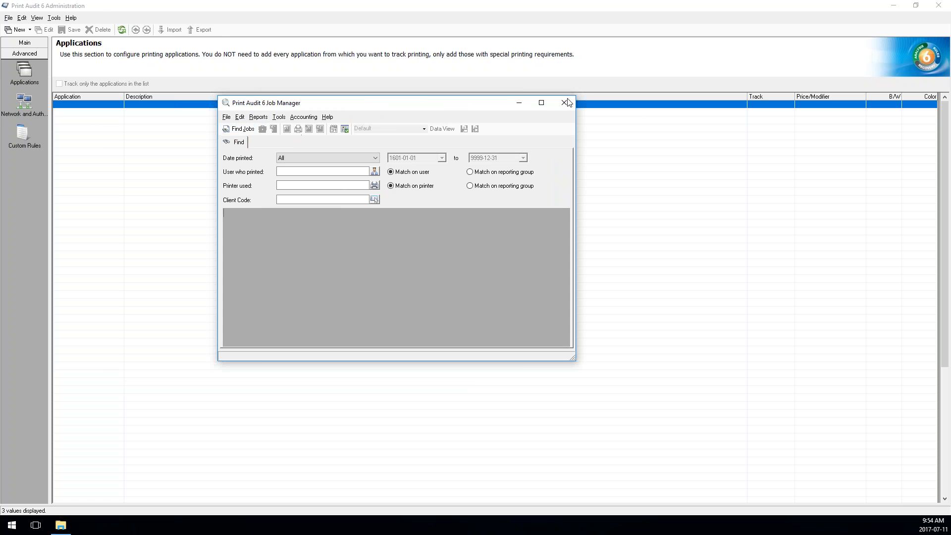
{"action": "left_click", "coordinate": [545, 104]}
{"action": "left_click", "coordinate": [21, 30]}
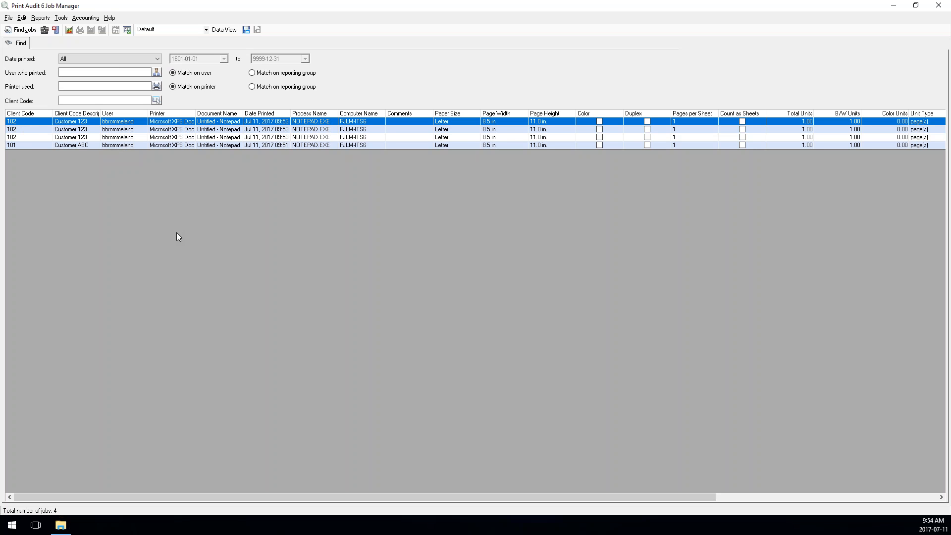
- Create a Summary (Totals Only) report with Client Code as the first column to total by
{"action": "left_click", "coordinate": [39, 18]}
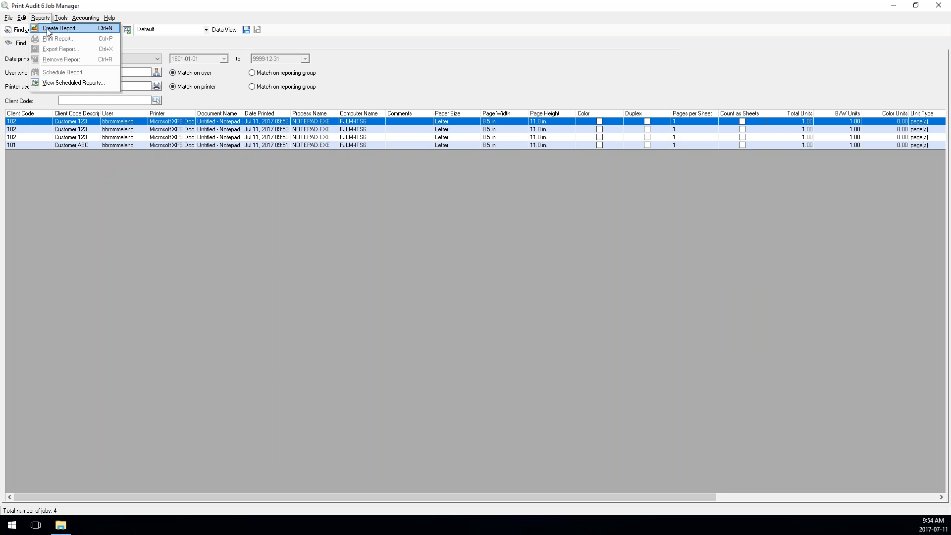
{"action": "left_click", "coordinate": [48, 31]}
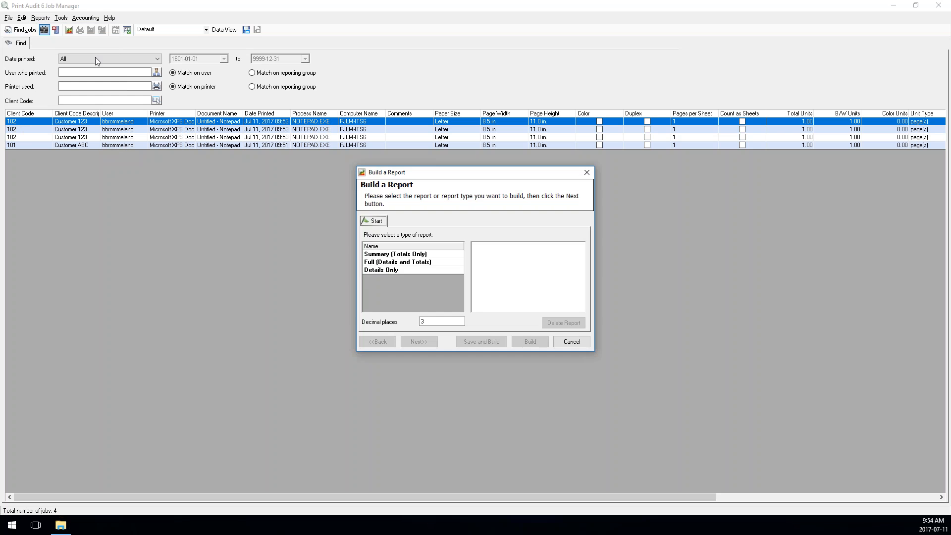
{"action": "left_click", "coordinate": [393, 255]}
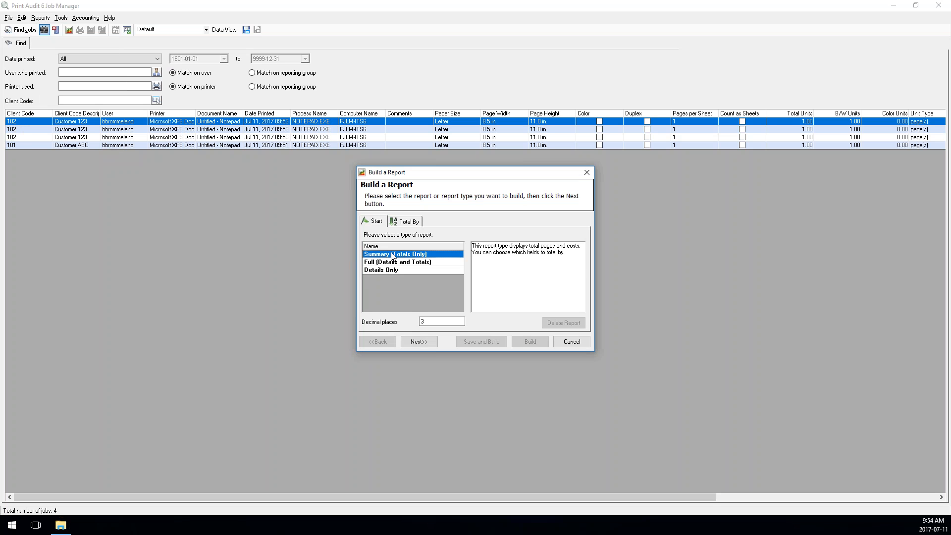
{"action": "left_click", "coordinate": [426, 340]}
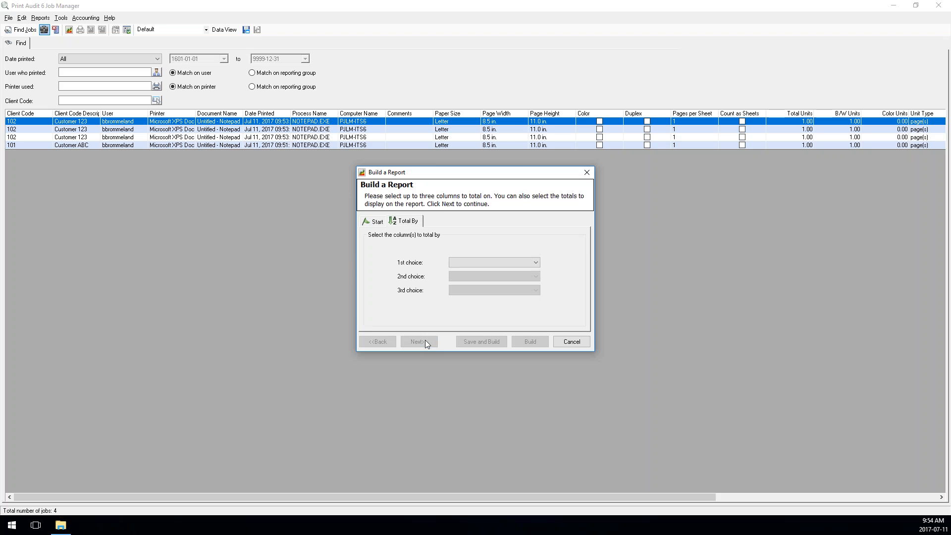
{"action": "left_click", "coordinate": [488, 262]}
{"action": "left_click", "coordinate": [485, 272]}
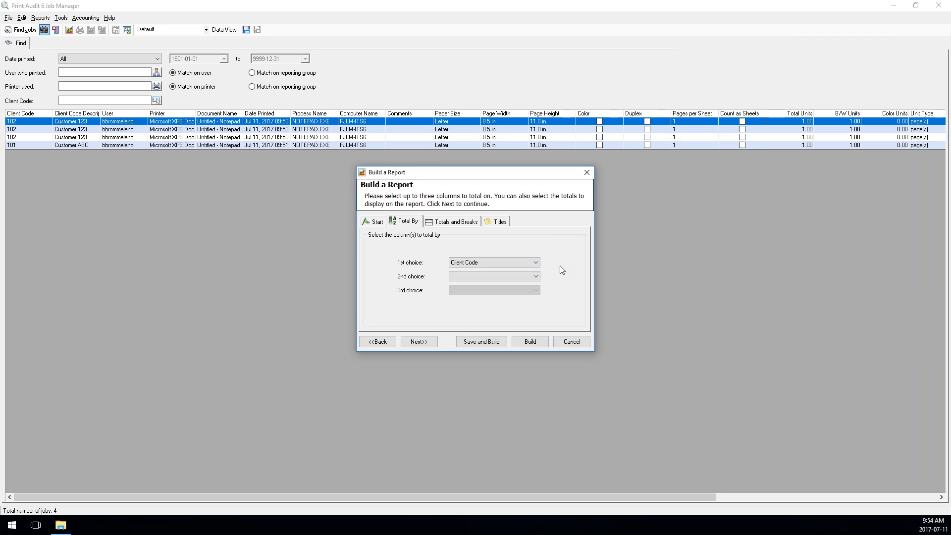
{"action": "left_click", "coordinate": [421, 346]}
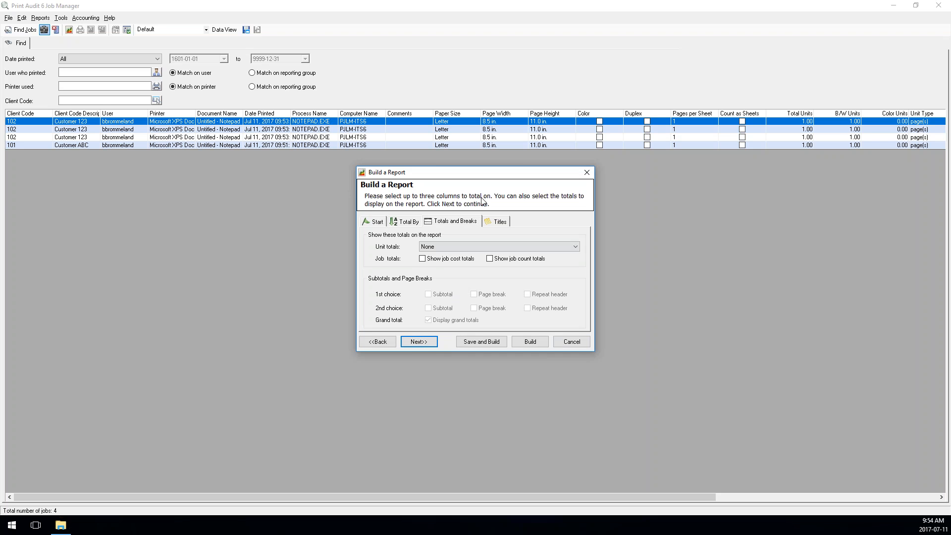
- Set the report's unit totals to BW and Color Pages and include the job cost totals and job count totals
{"action": "left_click", "coordinate": [488, 246]}
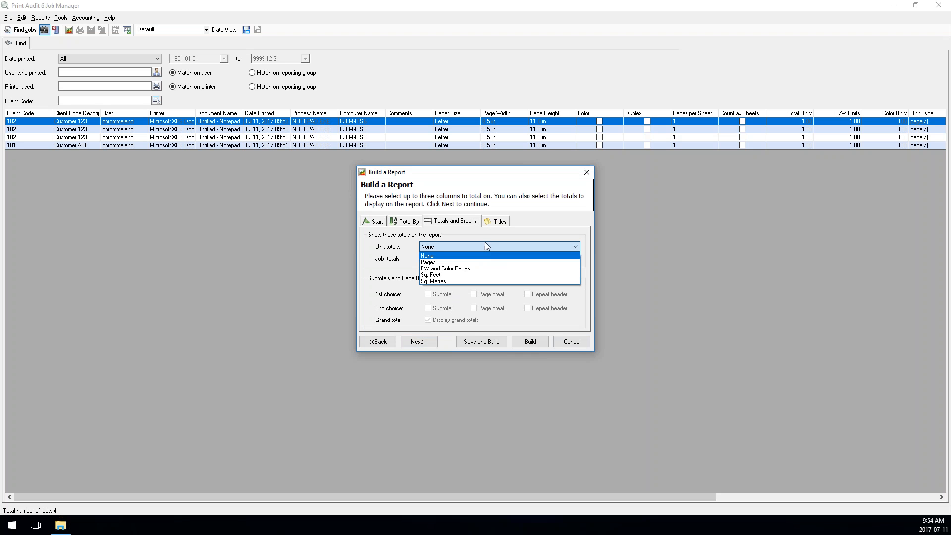
{"action": "left_click", "coordinate": [468, 269]}
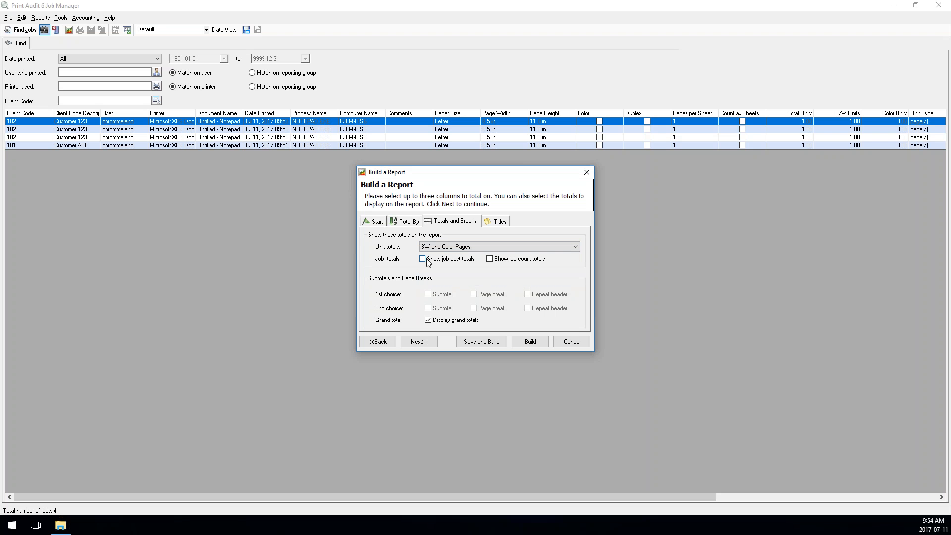
{"action": "left_click", "coordinate": [422, 259]}
{"action": "left_click", "coordinate": [490, 258]}
{"action": "left_click", "coordinate": [420, 344]}
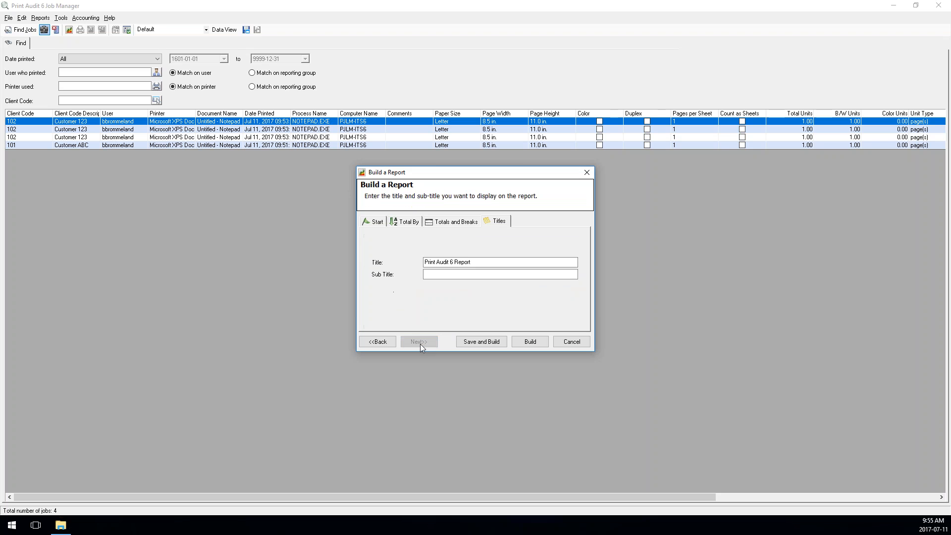
- Enter the report subtitle "%from to %to", then save and build the report as "_Example Summary Report"
{"action": "left_click", "coordinate": [461, 273]}
{"action": "type", "text": "%from to %to"}
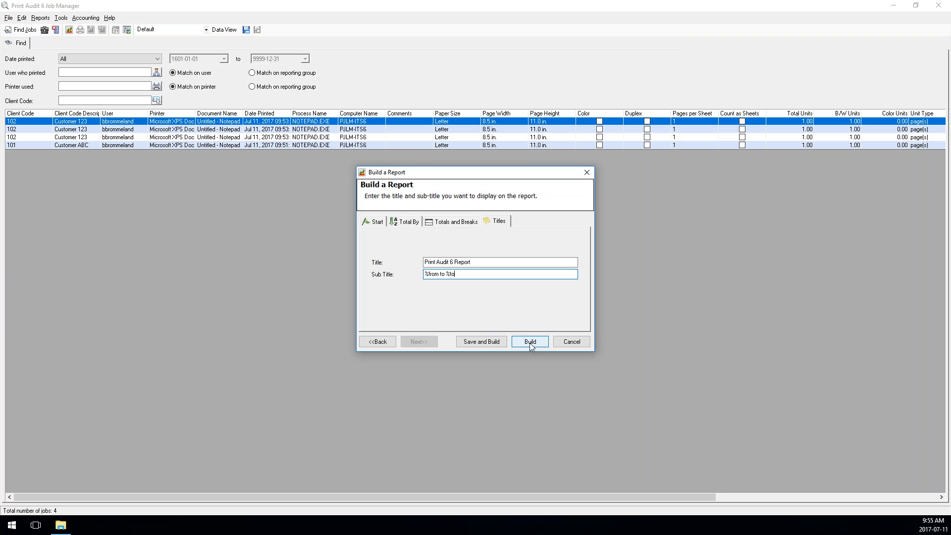
{"action": "left_click", "coordinate": [480, 341]}
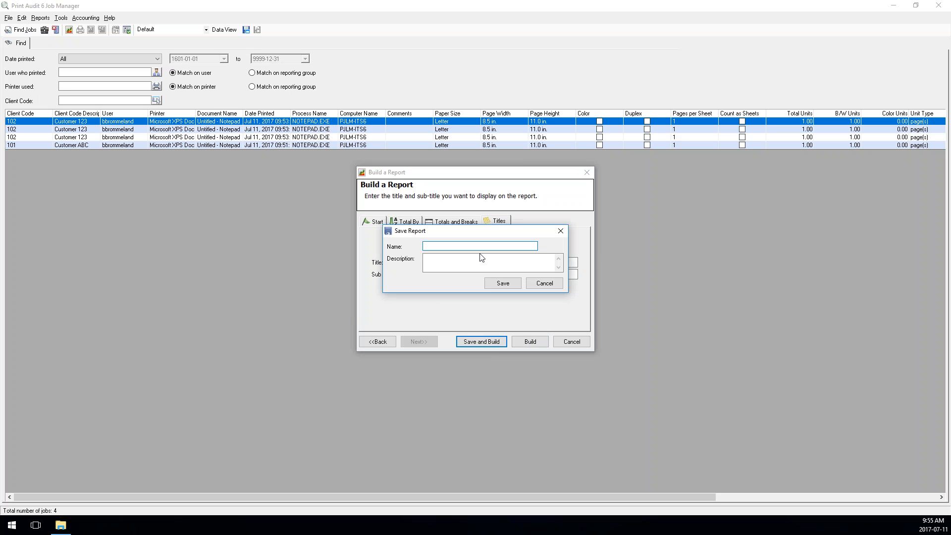
{"action": "type", "text": "JExample Summary Report"}
{"action": "left_click", "coordinate": [503, 282]}
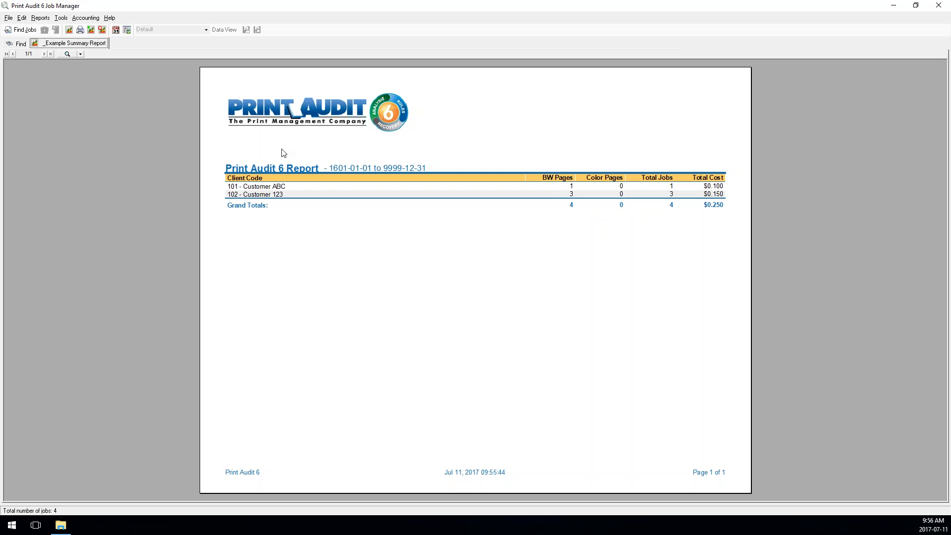
- Start exporting the job results with Flat File Export and open its configuration settings
{"action": "left_click", "coordinate": [61, 19]}
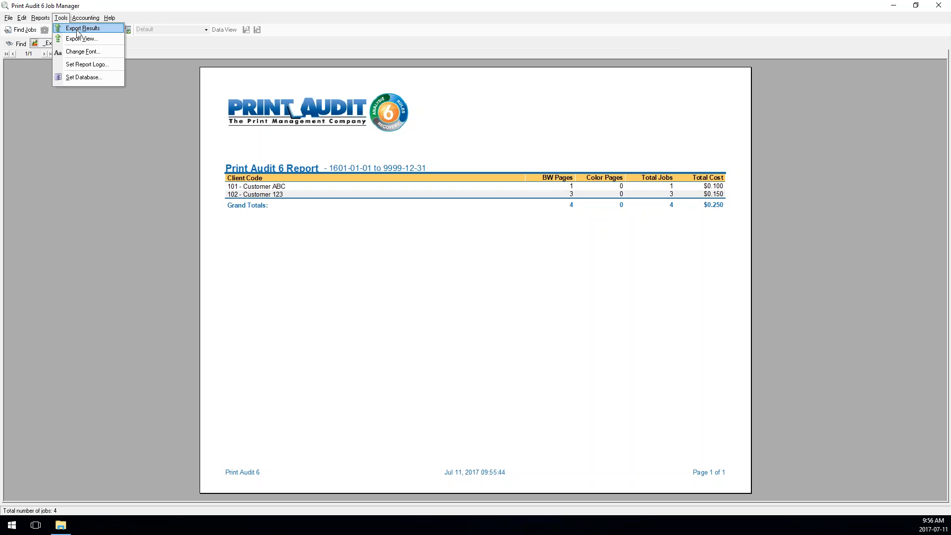
{"action": "left_click", "coordinate": [78, 28]}
{"action": "left_click_drag", "start_coordinate": [440, 229], "coordinate": [402, 93]}
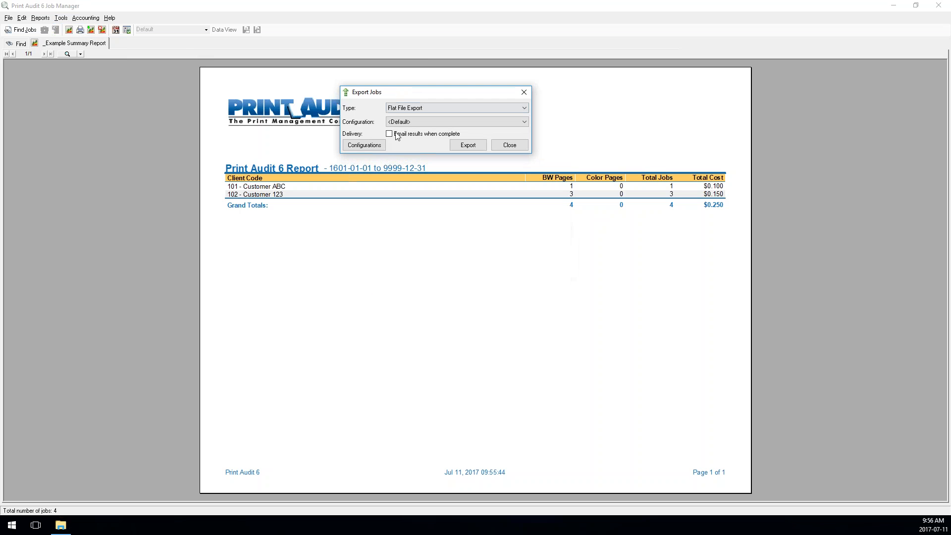
{"action": "left_click", "coordinate": [366, 146]}
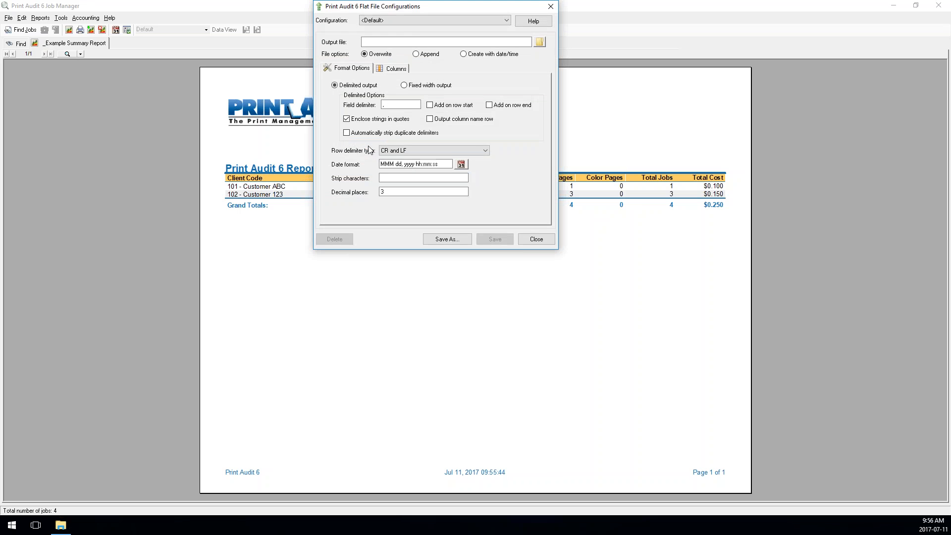
{"action": "left_click_drag", "start_coordinate": [399, 11], "coordinate": [391, 83]}
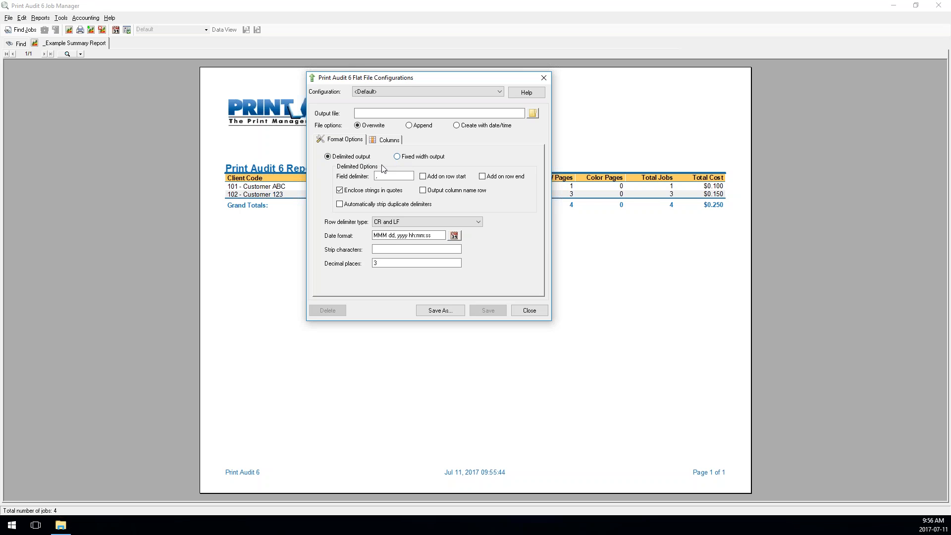
- Examine the field delimiter and row delimiter type options, keeping CR and LF
{"action": "left_click_drag", "start_coordinate": [380, 176], "coordinate": [374, 177]}
{"action": "type", "text": "*"}
{"action": "left_click", "coordinate": [479, 223]}
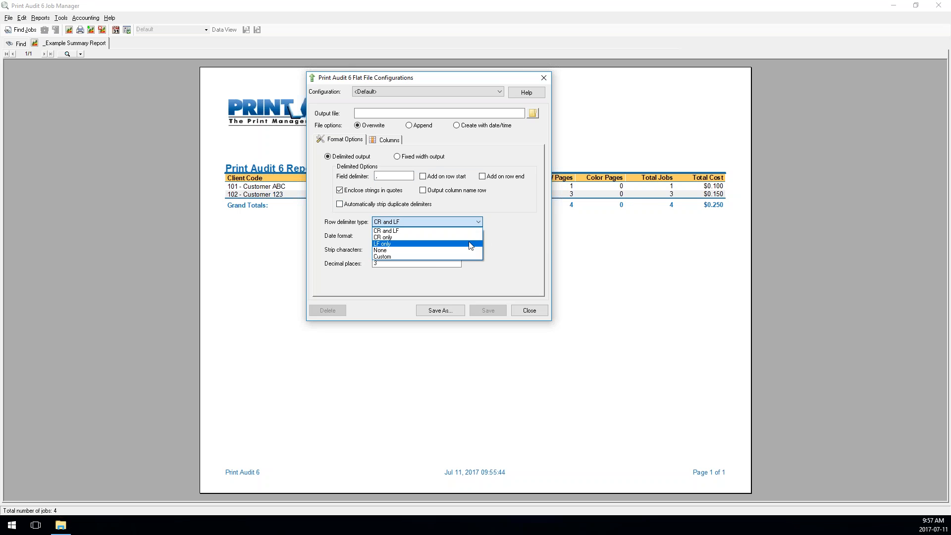
{"action": "left_click", "coordinate": [497, 230]}
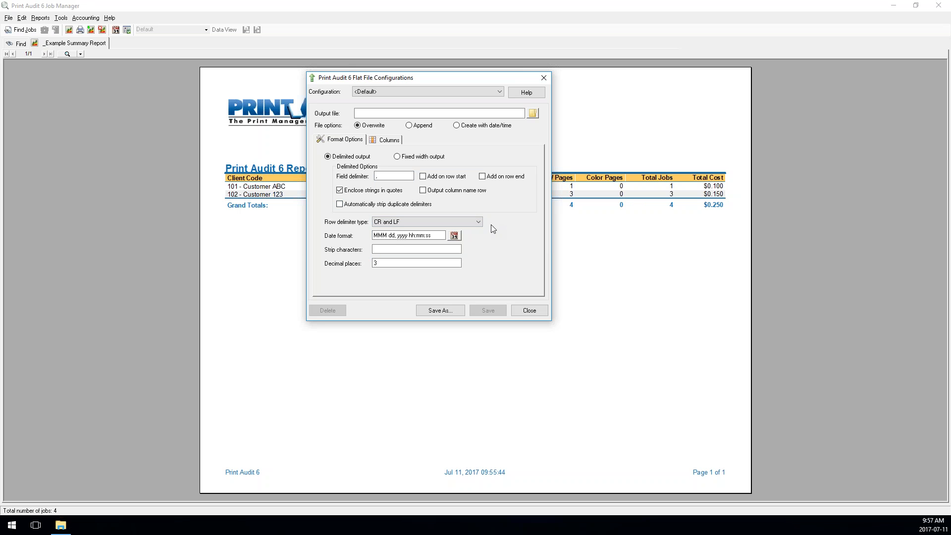
- Preview the current date format, change it to mm\dd\yy, and preview the new format
{"action": "left_click", "coordinate": [454, 237]}
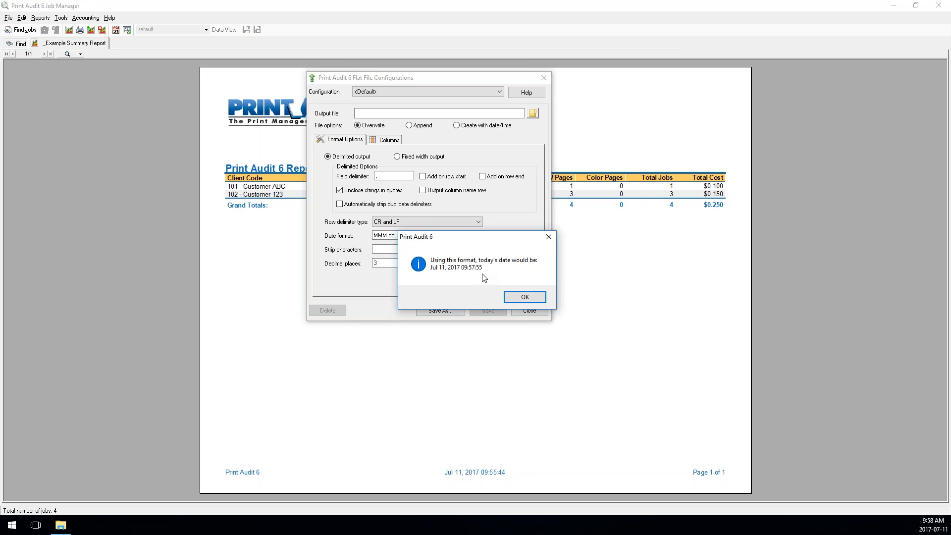
{"action": "left_click", "coordinate": [541, 301]}
{"action": "double_click", "coordinate": [437, 235]}
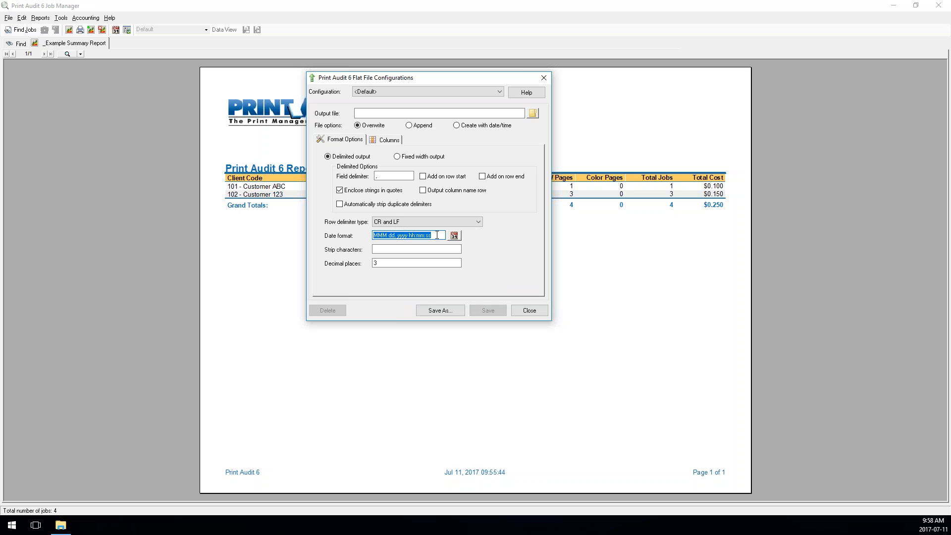
{"action": "type", "text": "mm\\dd\\yy"}
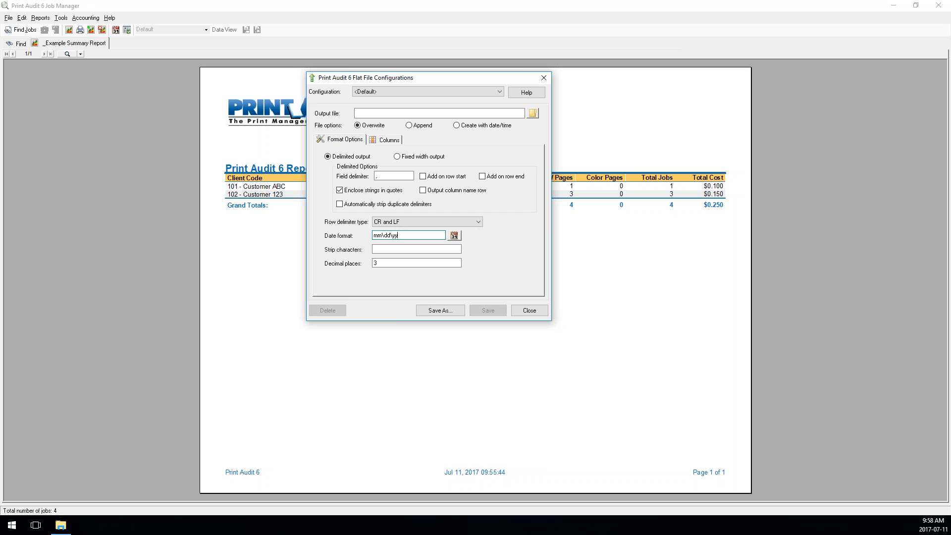
{"action": "left_click", "coordinate": [458, 237]}
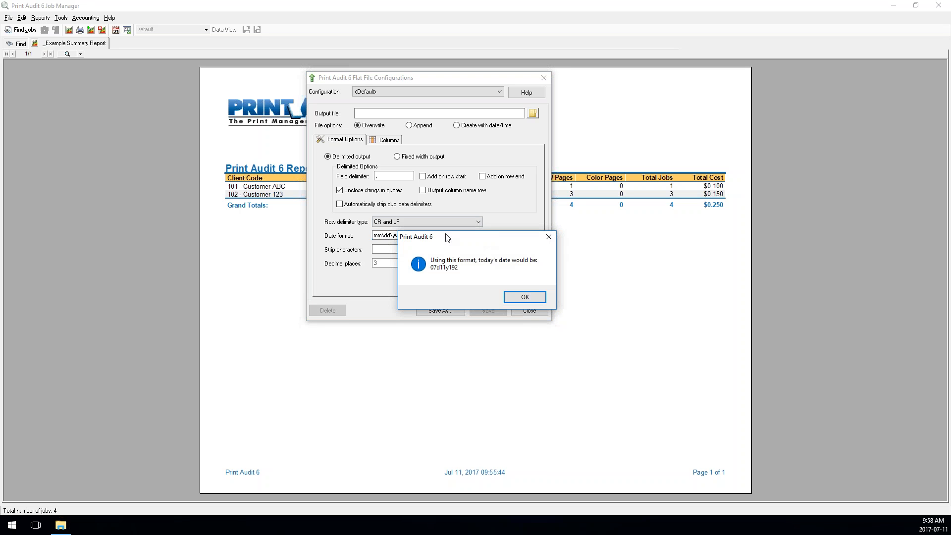
{"action": "left_click", "coordinate": [523, 298]}
- Replace the backslashes in the date format with forward slashes to make it mm/dd/yy, and preview the date
{"action": "double_click", "coordinate": [384, 237]}
{"action": "key", "text": "Left"}
{"action": "key", "text": "Right"}
{"action": "key", "text": "Right"}
{"action": "key", "text": "Delete"}
{"action": "type", "text": "/"}
{"action": "key", "text": "Right"}
{"action": "key", "text": "Right"}
{"action": "key", "text": "Right"}
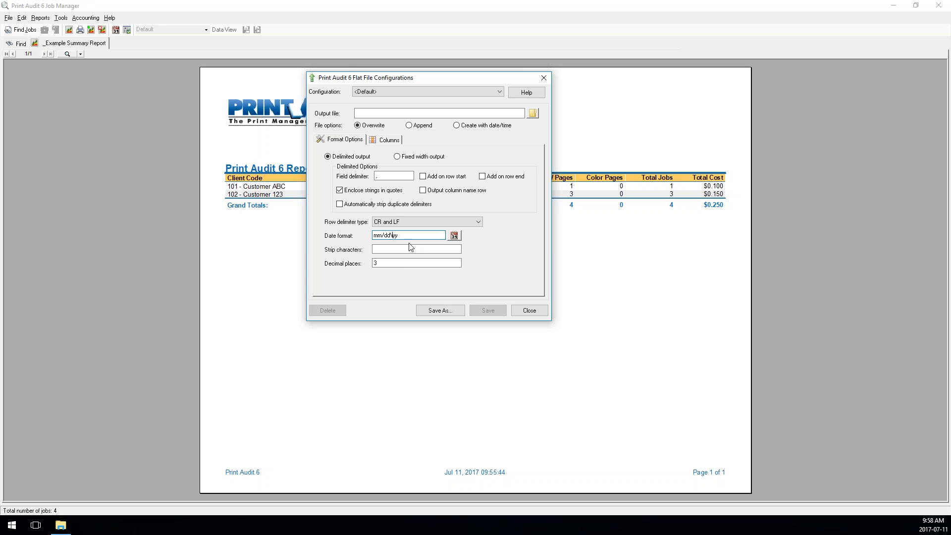
{"action": "key", "text": "BackSpace"}
{"action": "type", "text": "/"}
{"action": "left_click", "coordinate": [454, 236]}
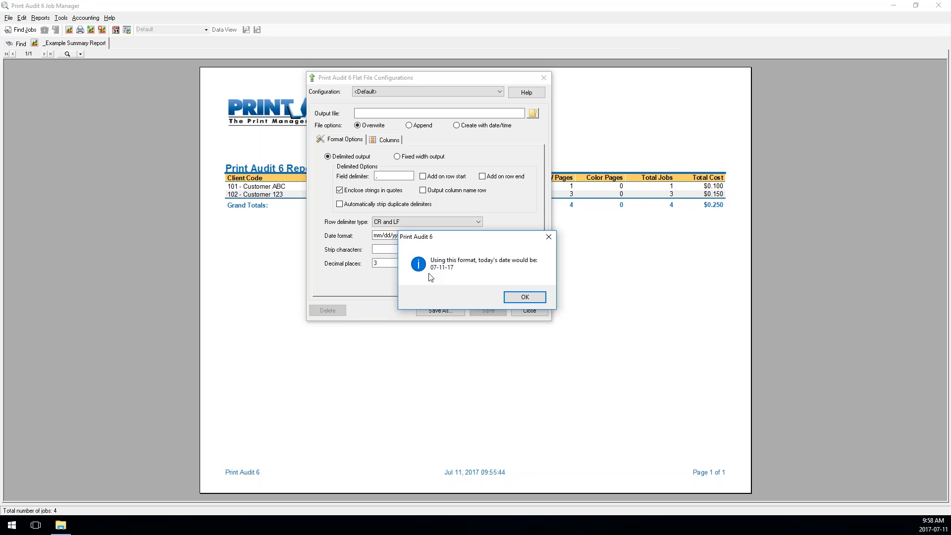
{"action": "left_click", "coordinate": [525, 297]}
- Remove all default columns from the flat file export configuration
{"action": "left_click", "coordinate": [395, 263]}
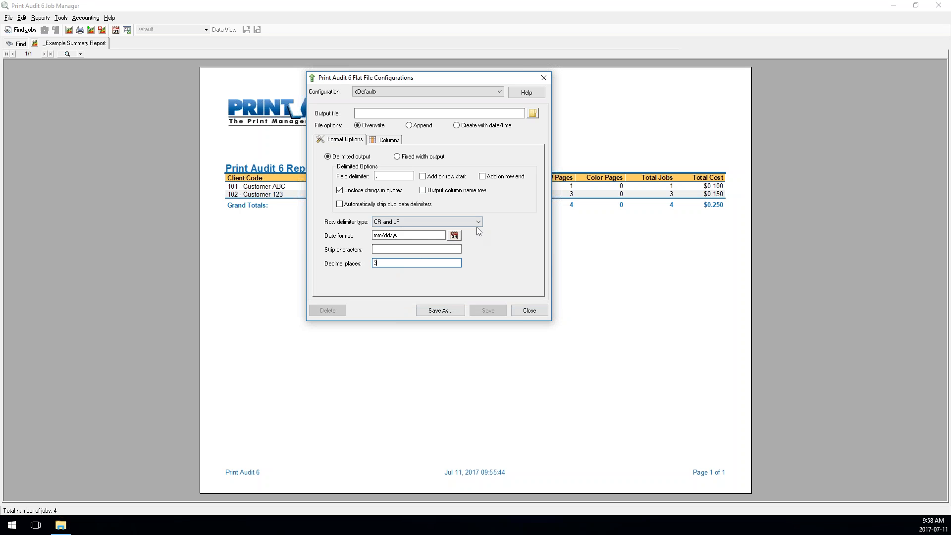
{"action": "left_click", "coordinate": [383, 141]}
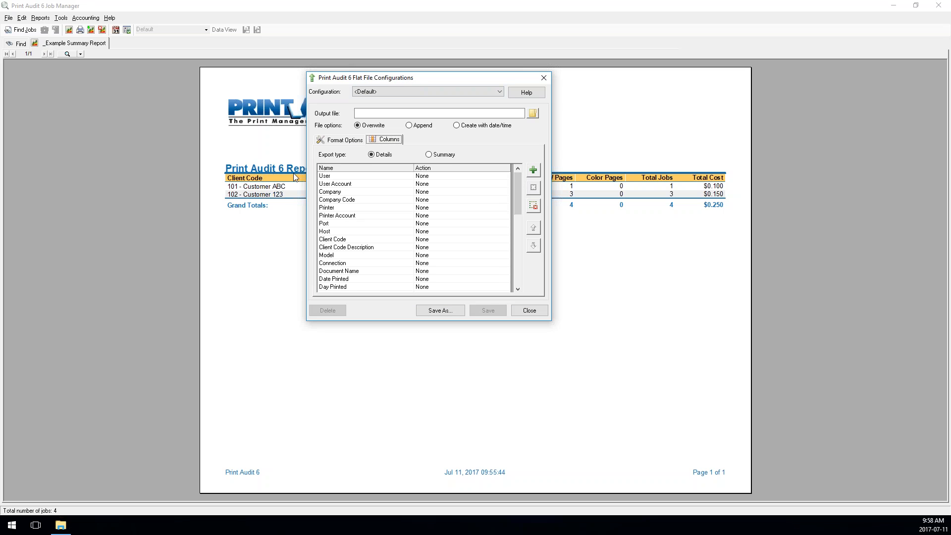
{"action": "left_click", "coordinate": [535, 207]}
{"action": "left_click", "coordinate": [484, 297]}
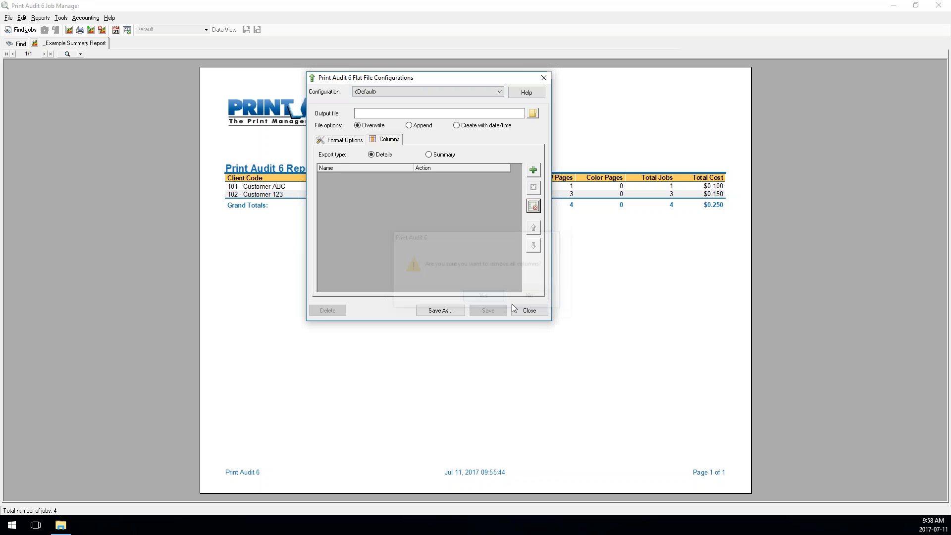
- Add five empty rows to the export's column list and assign Client Code to the first one
{"action": "left_click", "coordinate": [534, 171]}
{"action": "left_click", "coordinate": [534, 171]}
{"action": "left_click", "coordinate": [534, 171]}
{"action": "left_click", "coordinate": [534, 171]}
{"action": "left_click", "coordinate": [534, 170]}
{"action": "left_click", "coordinate": [364, 178]}
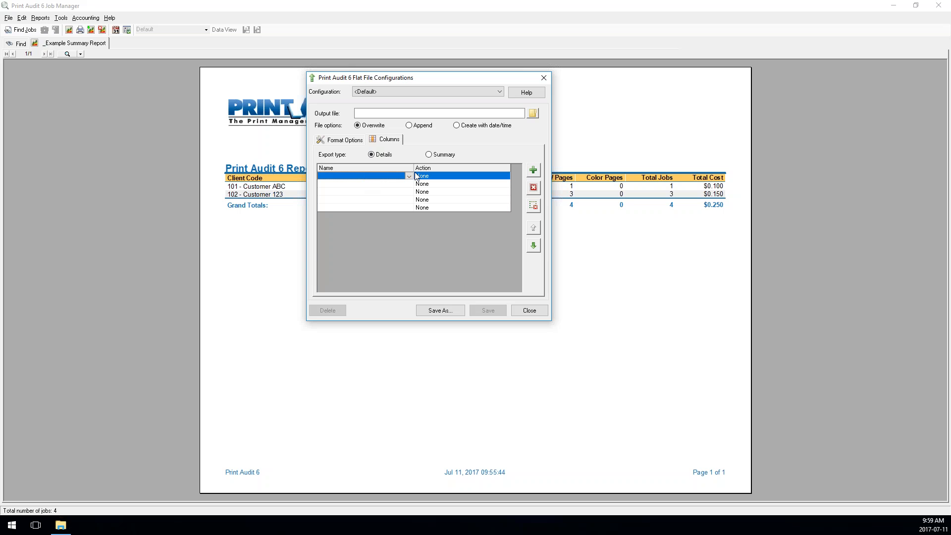
{"action": "left_click", "coordinate": [410, 176]}
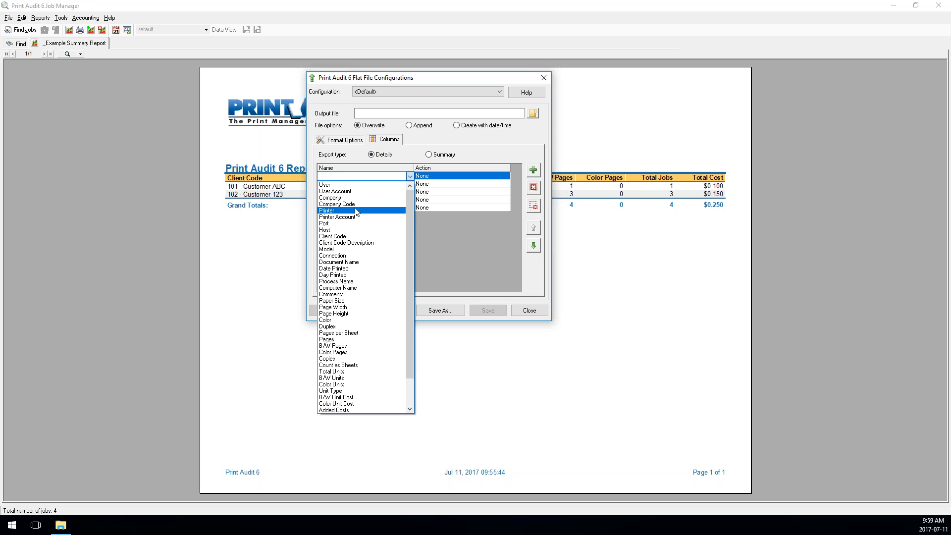
{"action": "left_click", "coordinate": [361, 237]}
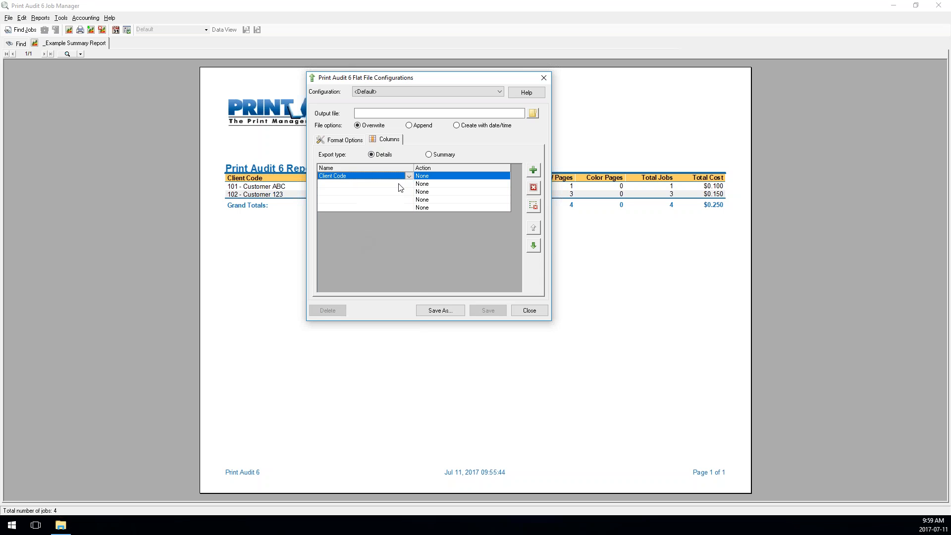
- Assign Date Printed to the second export column and Pages to the third
{"action": "left_click", "coordinate": [402, 185]}
{"action": "left_click", "coordinate": [410, 183]}
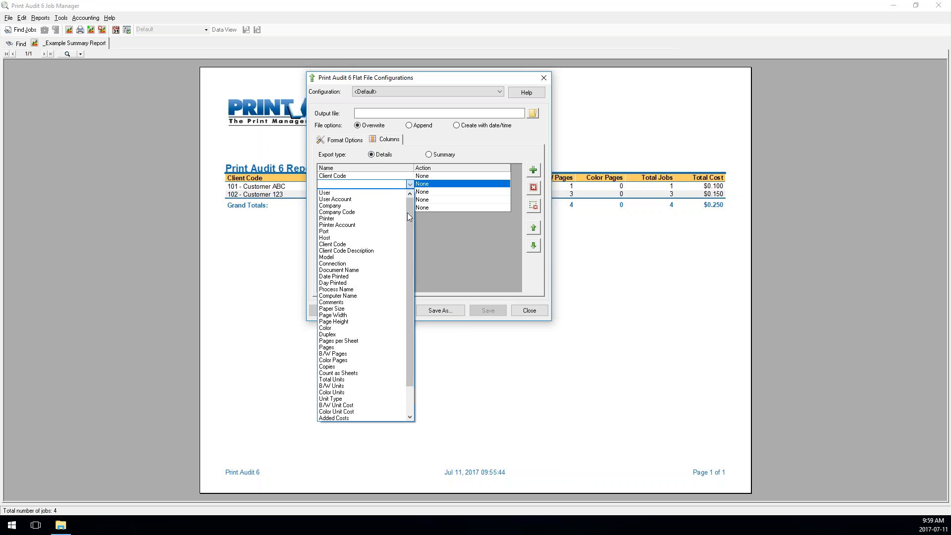
{"action": "mouse_move", "coordinate": [410, 215]}
{"action": "left_mouse_down"}
{"action": "mouse_move", "coordinate": [409, 240]}
{"action": "mouse_move", "coordinate": [416, 207]}
{"action": "left_mouse_up"}
{"action": "left_click", "coordinate": [348, 278]}
{"action": "left_click", "coordinate": [404, 192]}
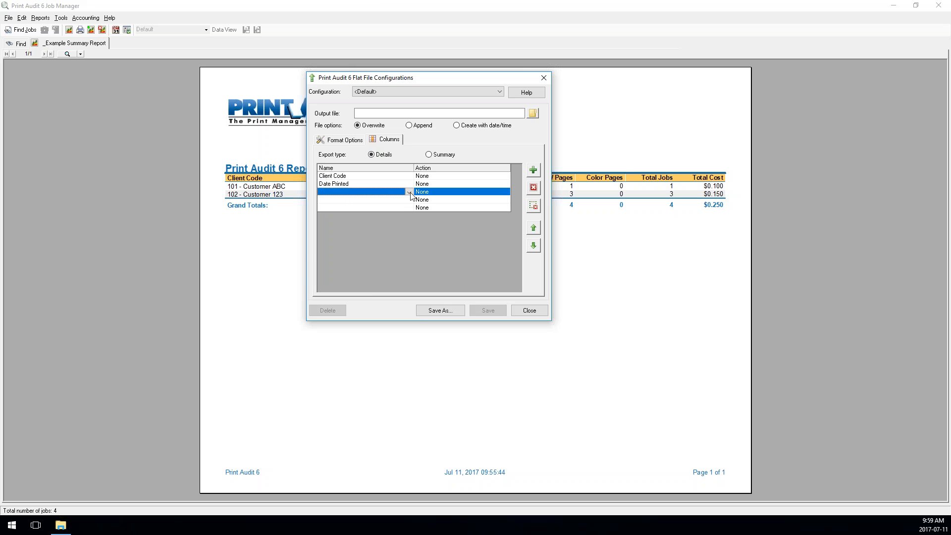
{"action": "left_click", "coordinate": [410, 192]}
{"action": "left_click_drag", "start_coordinate": [411, 227], "coordinate": [411, 256]}
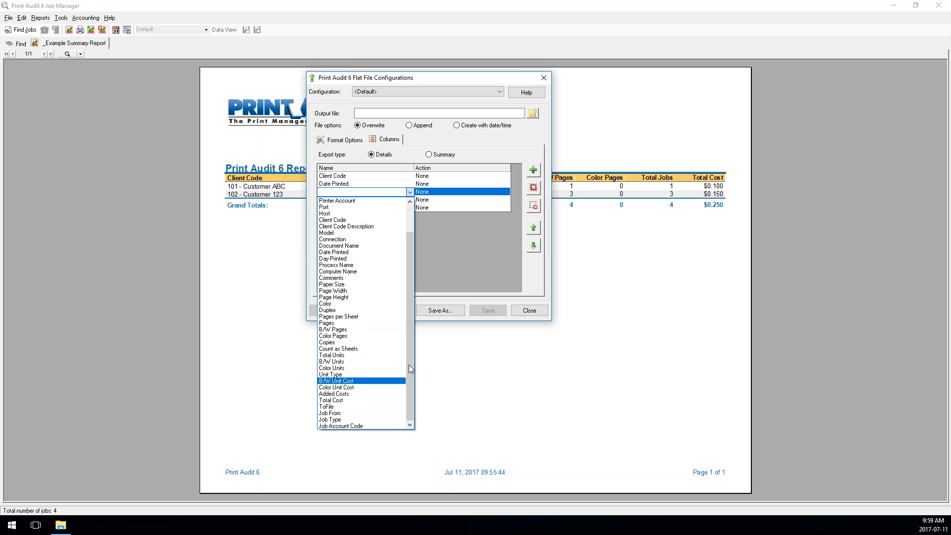
{"action": "left_click", "coordinate": [356, 322]}
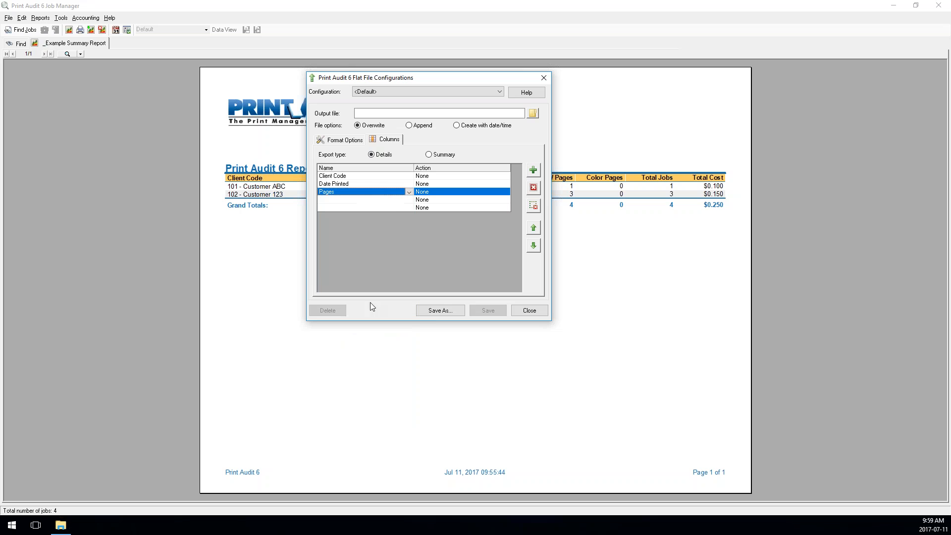
- Assign Total Cost to the fourth export column and delete the empty fifth row
{"action": "left_click", "coordinate": [392, 200]}
{"action": "left_click", "coordinate": [410, 200]}
{"action": "scroll", "coordinate": [410, 284], "scroll_direction": "down", "scroll_amount": 2}
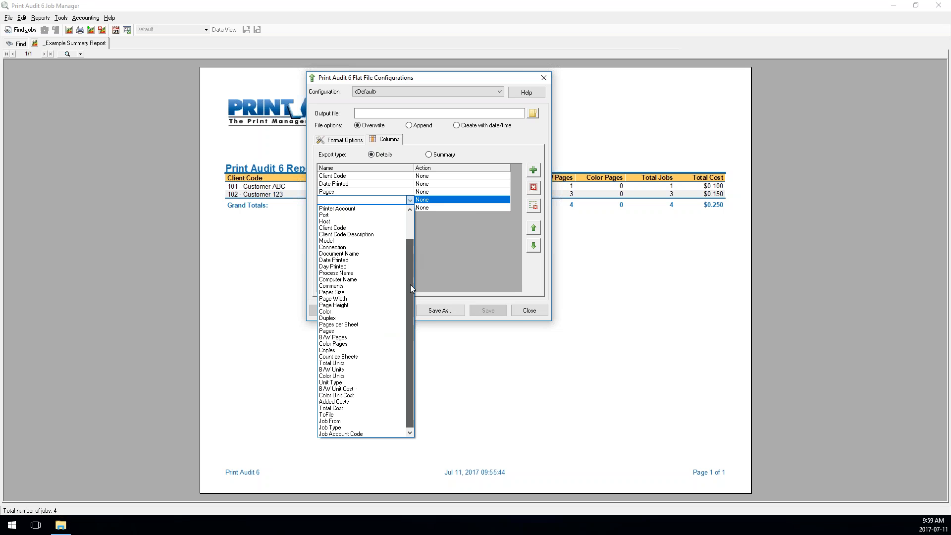
{"action": "left_click", "coordinate": [342, 408]}
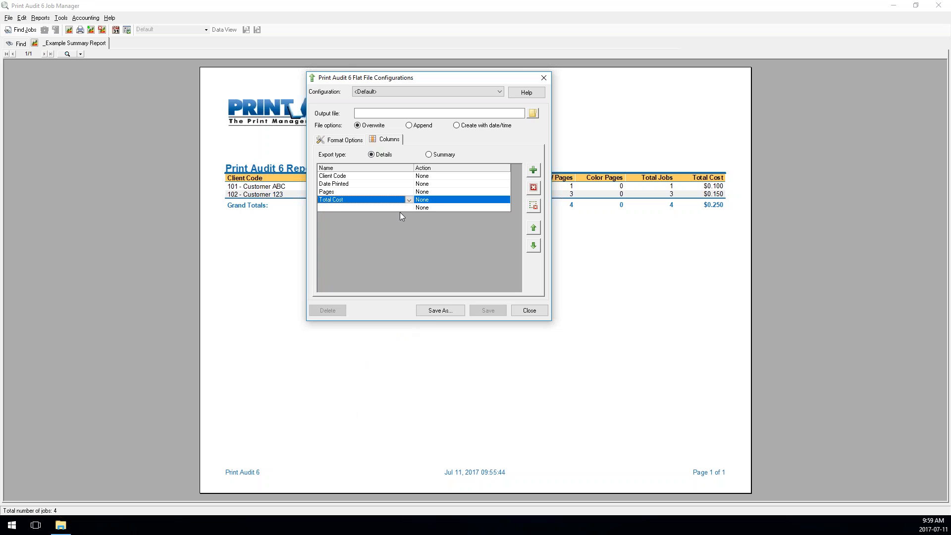
{"action": "left_click", "coordinate": [394, 208]}
{"action": "left_click", "coordinate": [533, 188]}
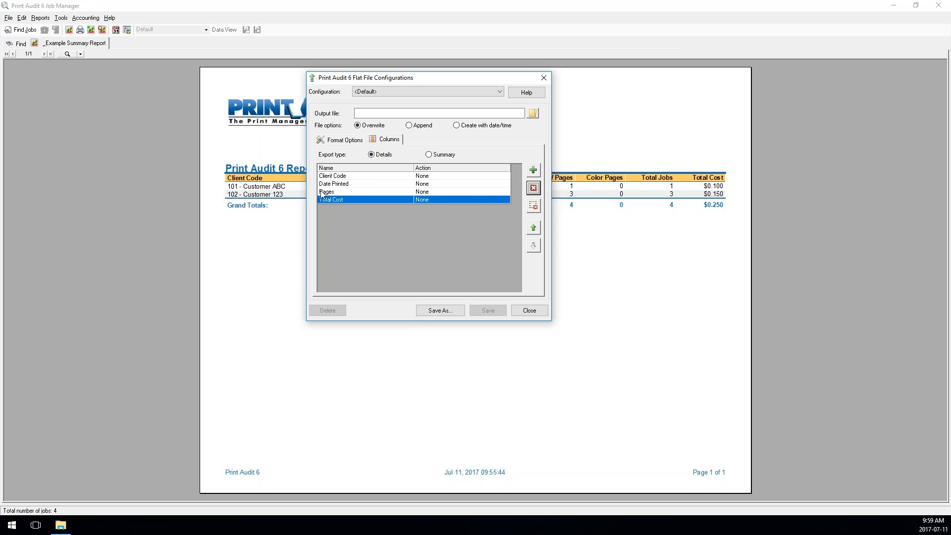
- Set the output file to c:\test.csv and try to save the export settings as a new configuration
{"action": "left_click", "coordinate": [349, 200]}
{"action": "left_click", "coordinate": [429, 155]}
{"action": "left_click", "coordinate": [401, 114]}
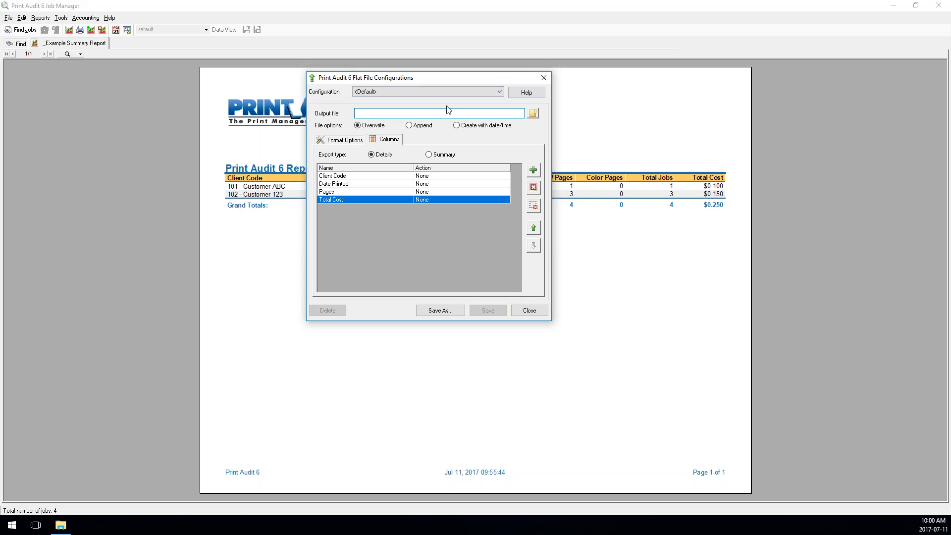
{"action": "left_click", "coordinate": [473, 91]}
{"action": "left_click", "coordinate": [473, 91]}
{"action": "left_click", "coordinate": [398, 116]}
{"action": "type", "text": "c:\\test.csv"}
{"action": "left_click", "coordinate": [436, 310]}
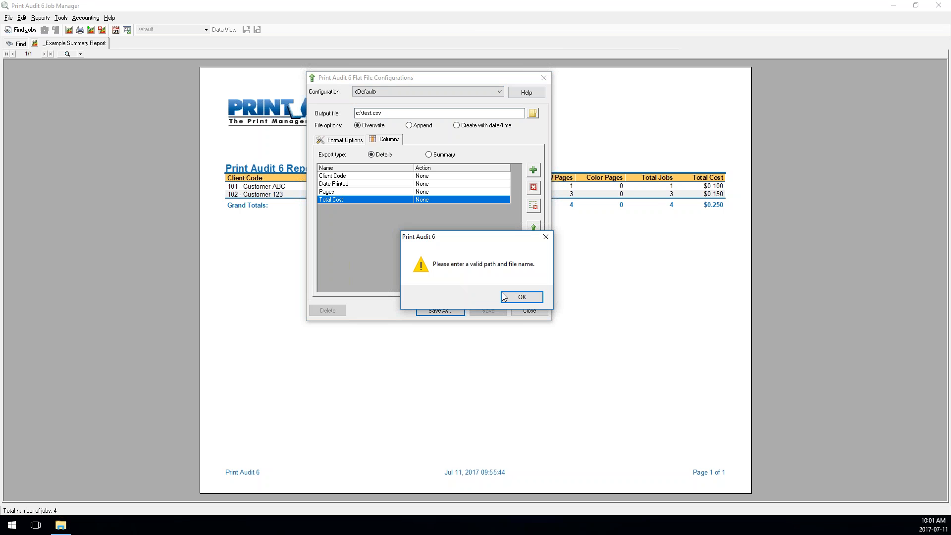
- Correct the output file path so that test.csv goes to the Windows account's desktop folder
{"action": "left_click", "coordinate": [503, 298]}
{"action": "double_click", "coordinate": [366, 112]}
{"action": "left_click", "coordinate": [362, 113]}
{"action": "type", "text": "users\bbrommeland\\desktop\\"}
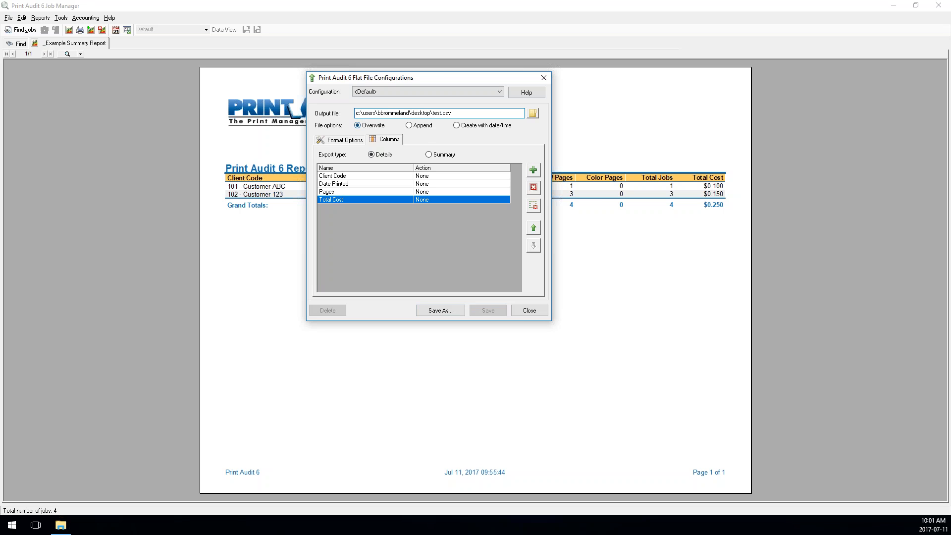
- Save the export settings as a new configuration named _Example Export and close the configuration settings
{"action": "left_click", "coordinate": [448, 310]}
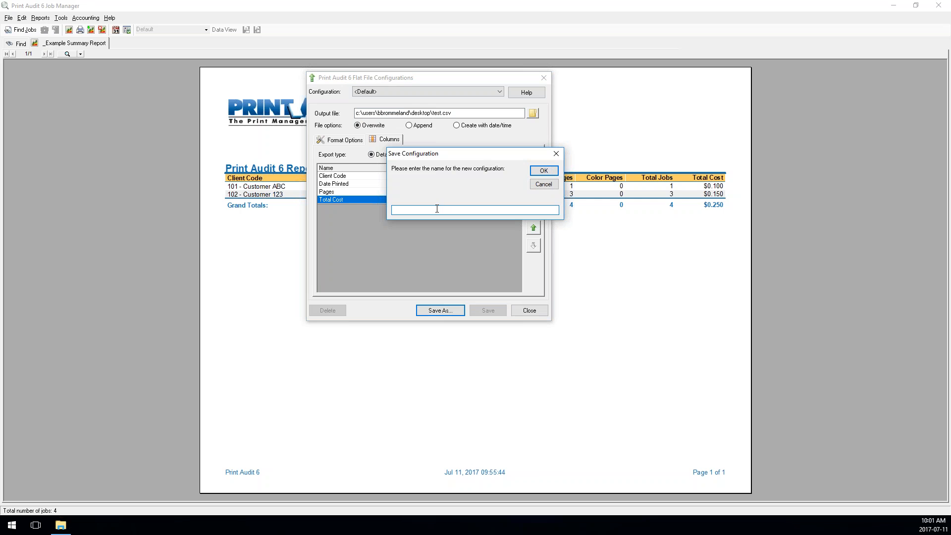
{"action": "type", "text": "xample Export"}
{"action": "left_click", "coordinate": [544, 171]}
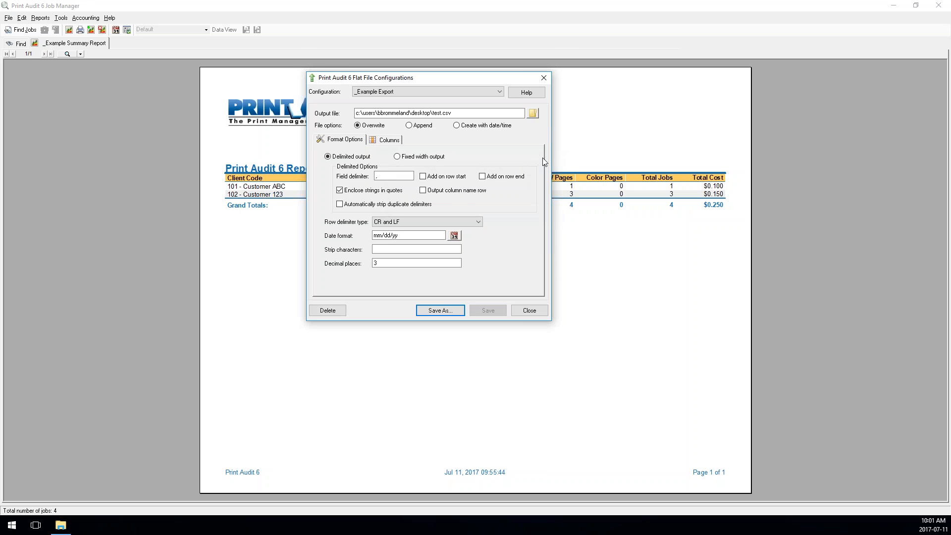
{"action": "left_click", "coordinate": [529, 311]}
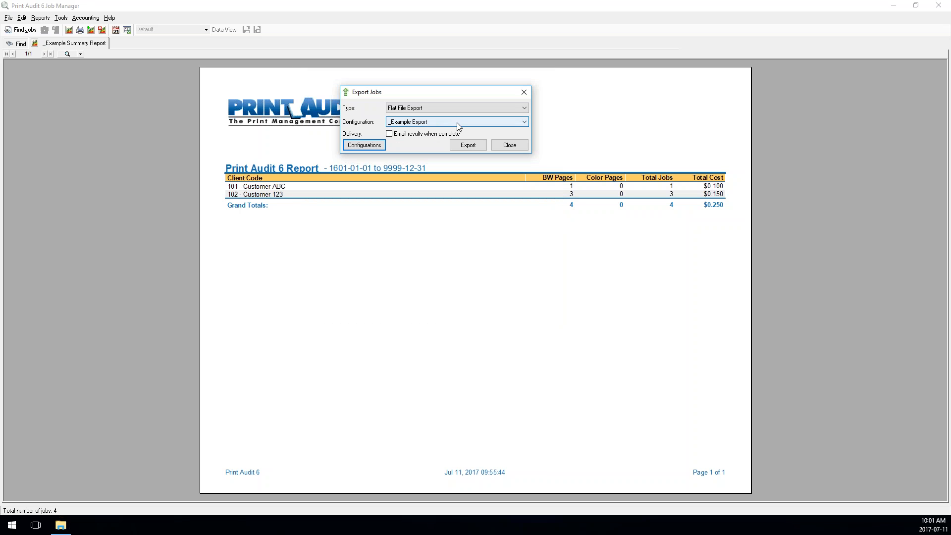
- Choose _Example Export as the flat file export configuration, and close the export dialog without exporting
{"action": "left_click", "coordinate": [413, 122]}
{"action": "left_click", "coordinate": [408, 132]}
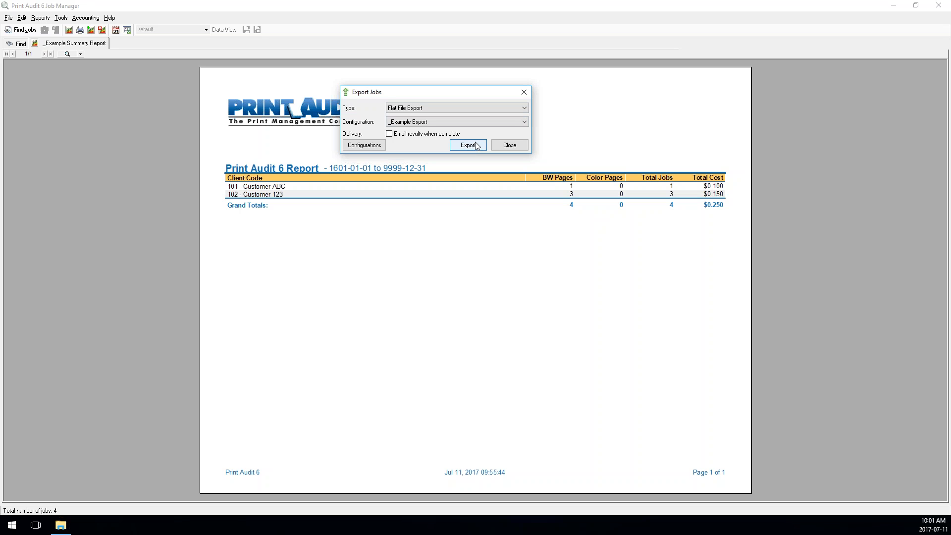
{"action": "left_click", "coordinate": [510, 146]}
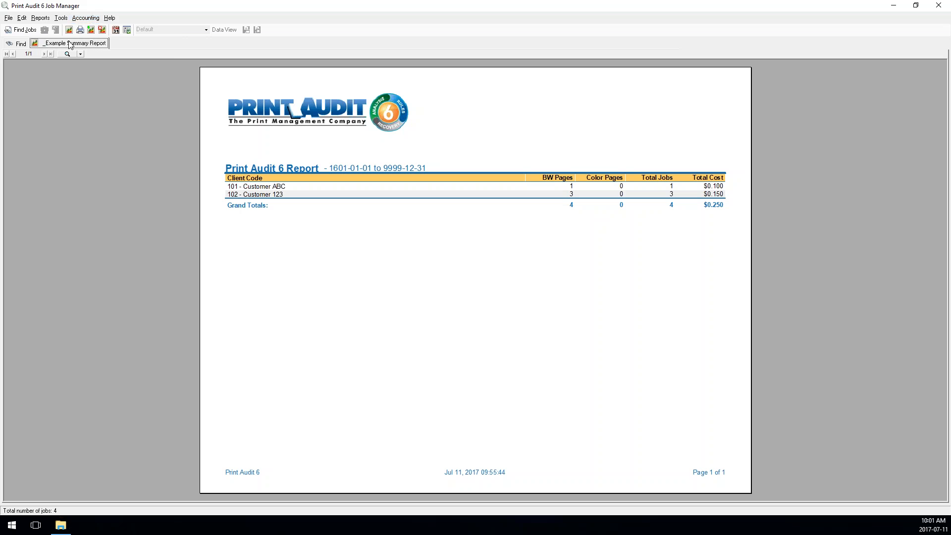
- Open Run Accounting, examine the export scheduling frequency options while keeping Monthly, and close the dialog
{"action": "left_click", "coordinate": [84, 20]}
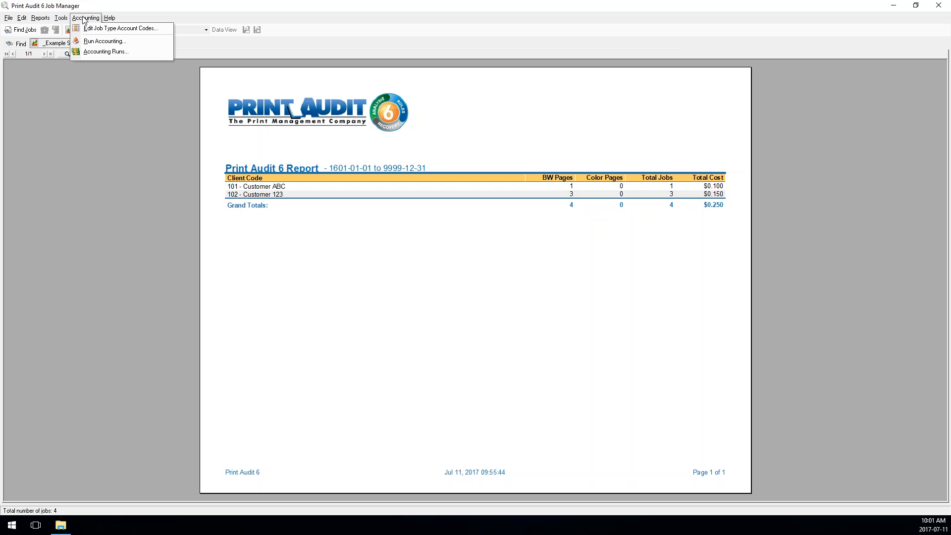
{"action": "left_click", "coordinate": [119, 45]}
{"action": "left_click_drag", "start_coordinate": [430, 205], "coordinate": [400, 64]}
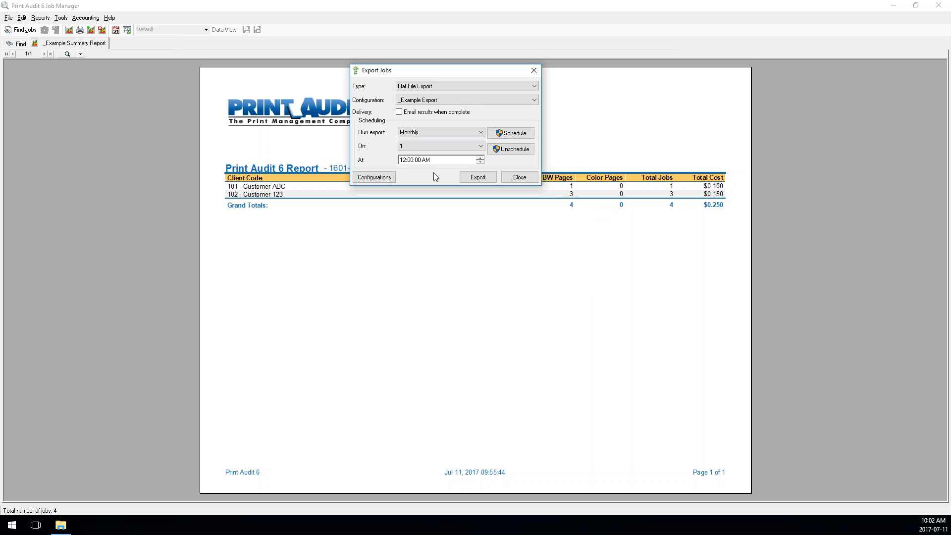
{"action": "left_click", "coordinate": [460, 133]}
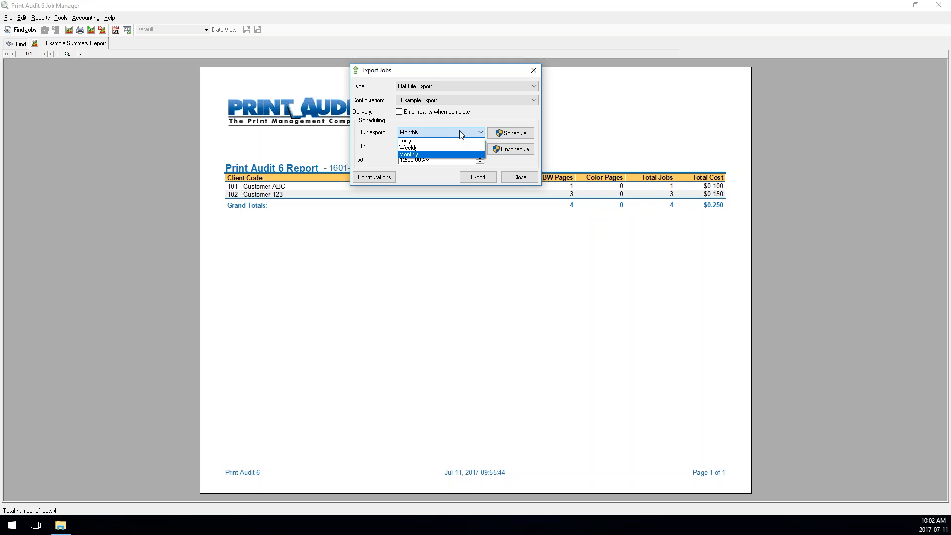
{"action": "left_click", "coordinate": [460, 133]}
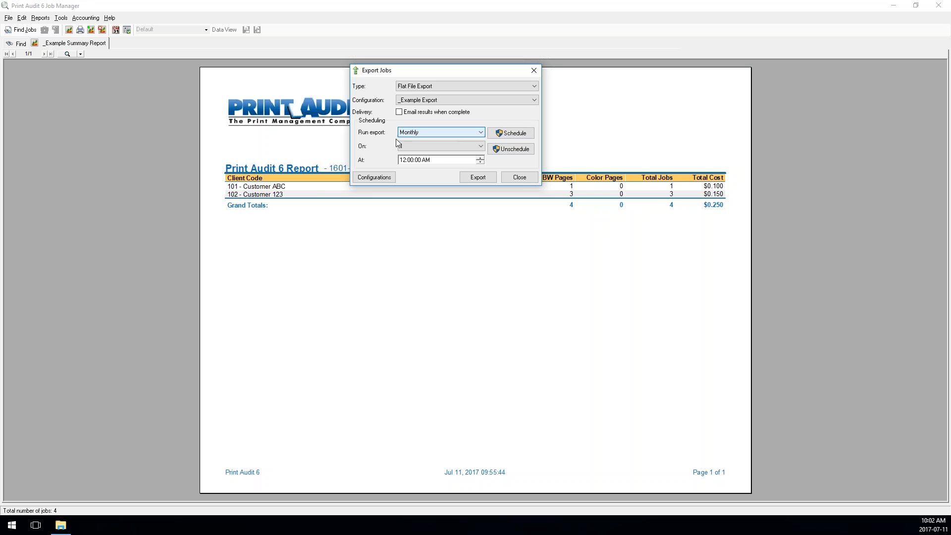
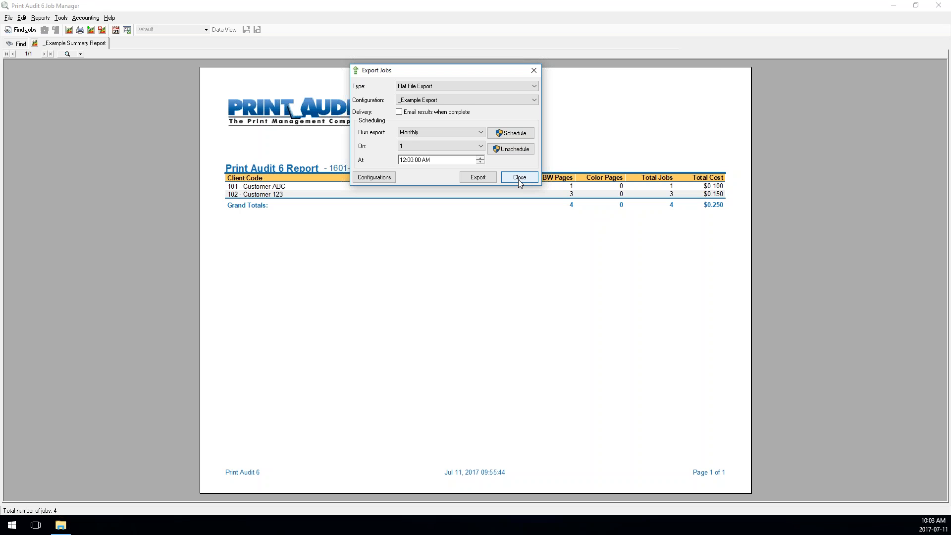
{"action": "left_click", "coordinate": [519, 178]}
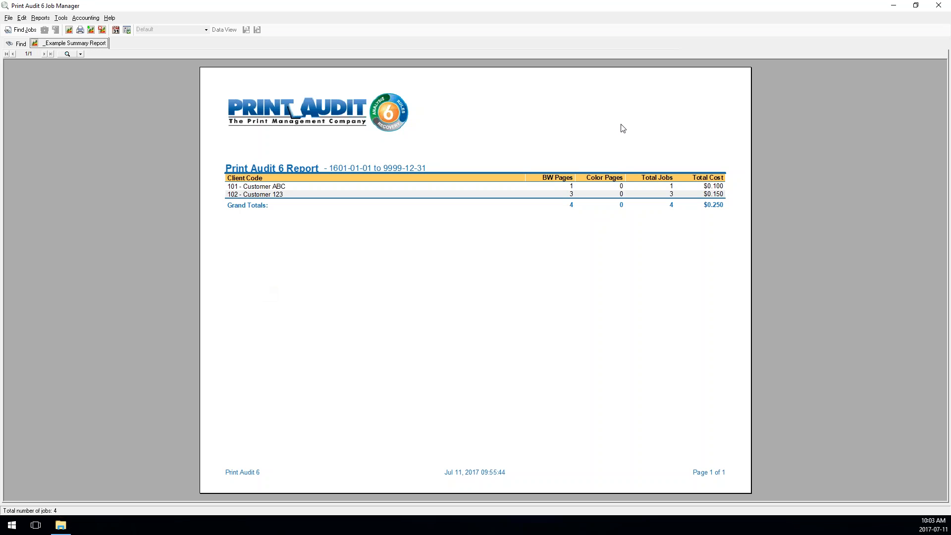
- Close Job Manager to return to Print Audit 6 Administration, and open the Track user tracking profile for editing
{"action": "left_click", "coordinate": [939, 6]}
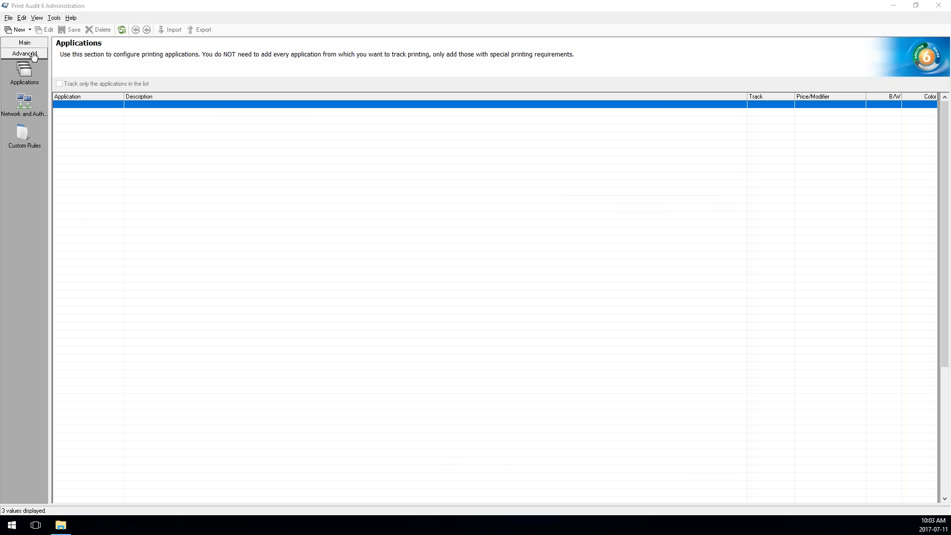
{"action": "left_click", "coordinate": [24, 43]}
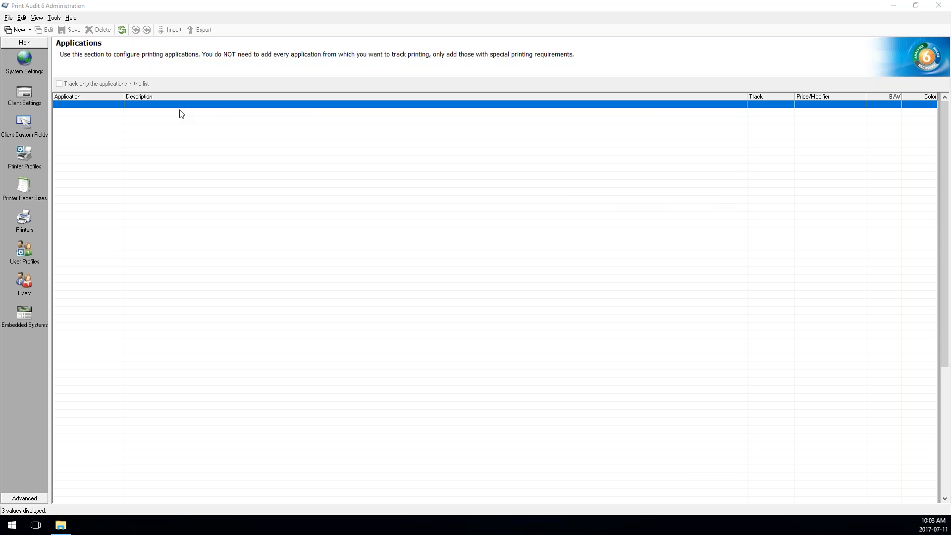
{"action": "left_click", "coordinate": [22, 251]}
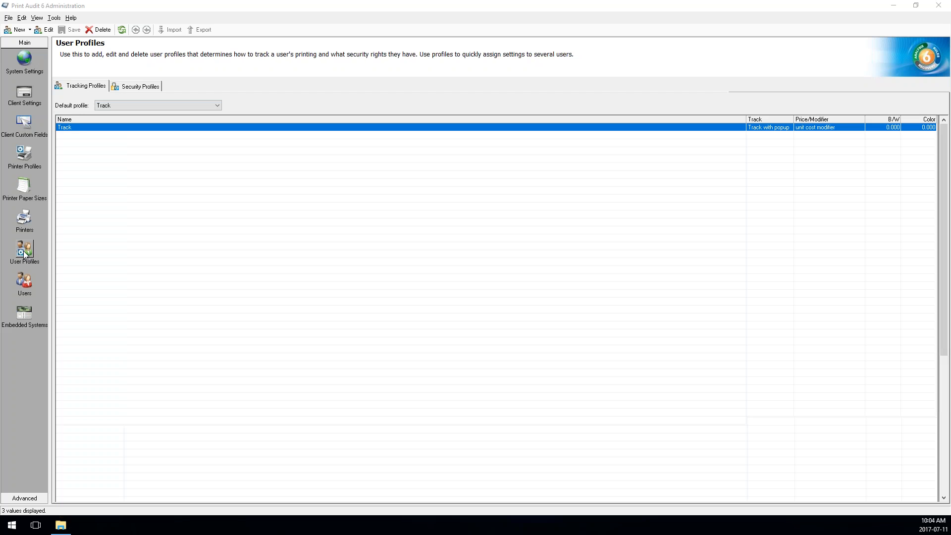
{"action": "double_click", "coordinate": [72, 128]}
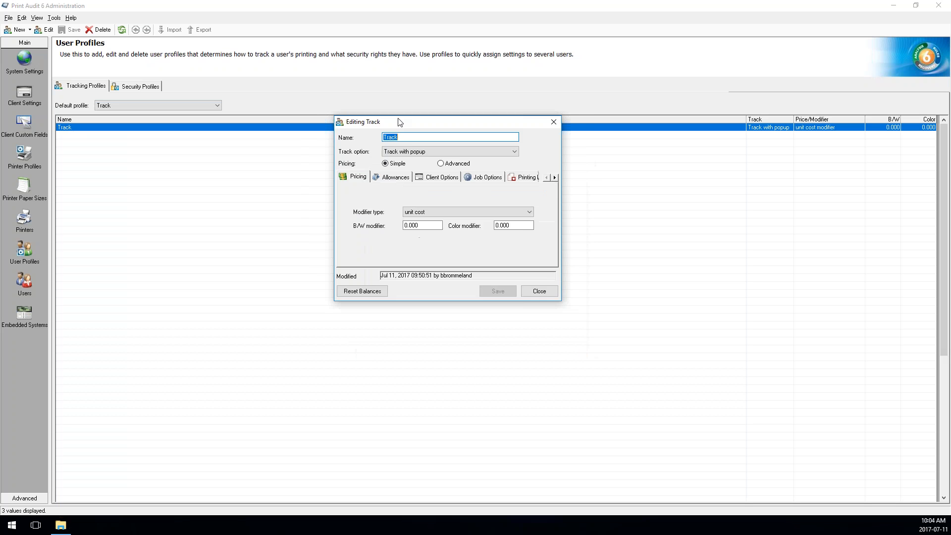
- Set the Track profile's allowance type to Total Pages
{"action": "left_click_drag", "start_coordinate": [400, 122], "coordinate": [381, 86]}
{"action": "left_click", "coordinate": [370, 141]}
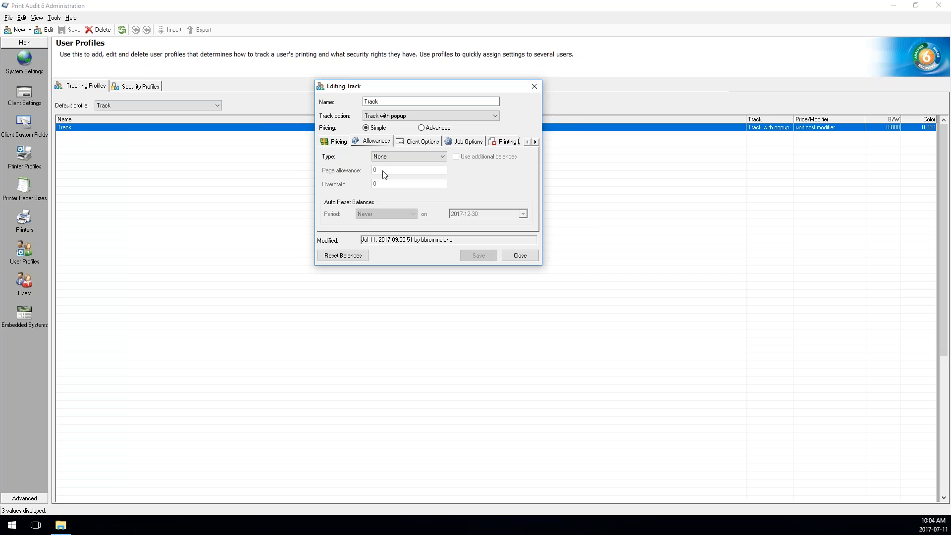
{"action": "left_click", "coordinate": [444, 158]}
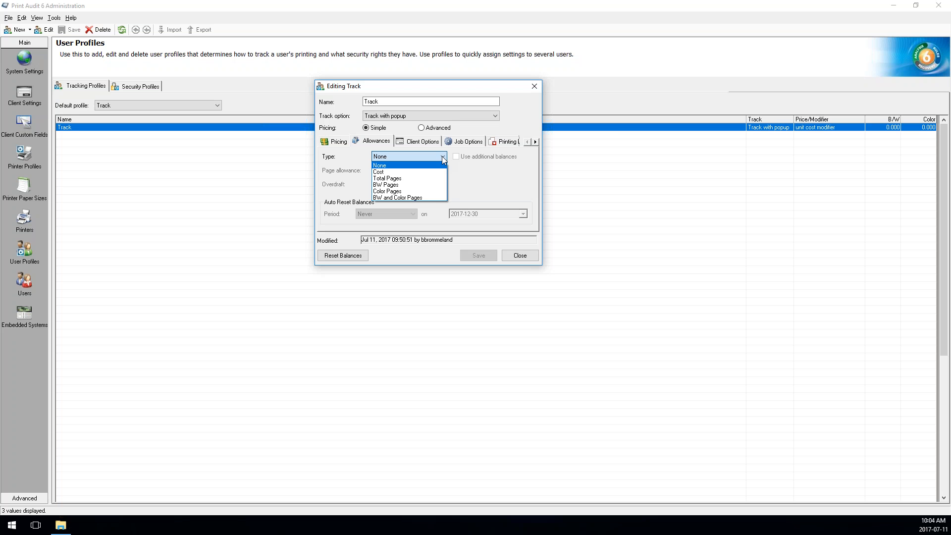
{"action": "left_click", "coordinate": [402, 179]}
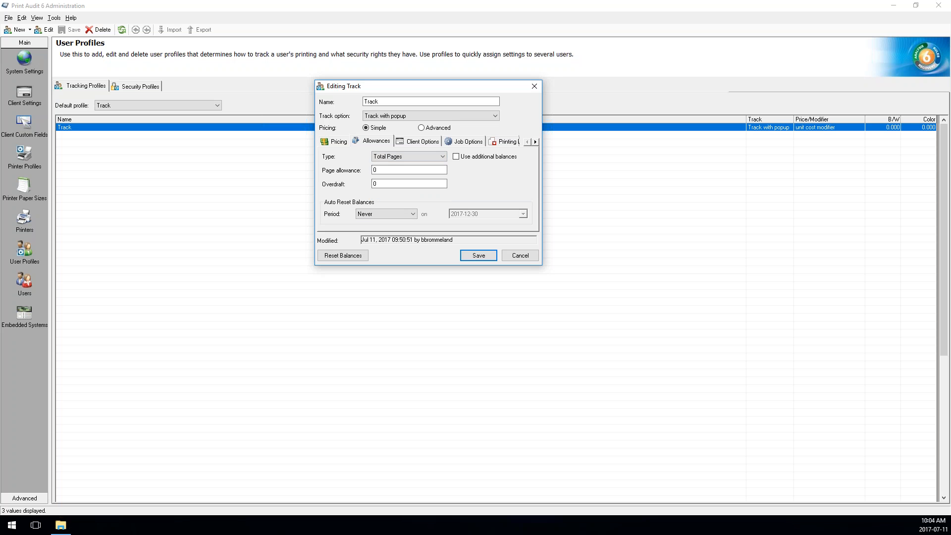
- Set the Track profile's page allowance to 50 and its overdraft to 5
{"action": "double_click", "coordinate": [427, 172]}
{"action": "double_click", "coordinate": [398, 183]}
{"action": "type", "text": "5"}
{"action": "double_click", "coordinate": [401, 169]}
{"action": "double_click", "coordinate": [397, 184]}
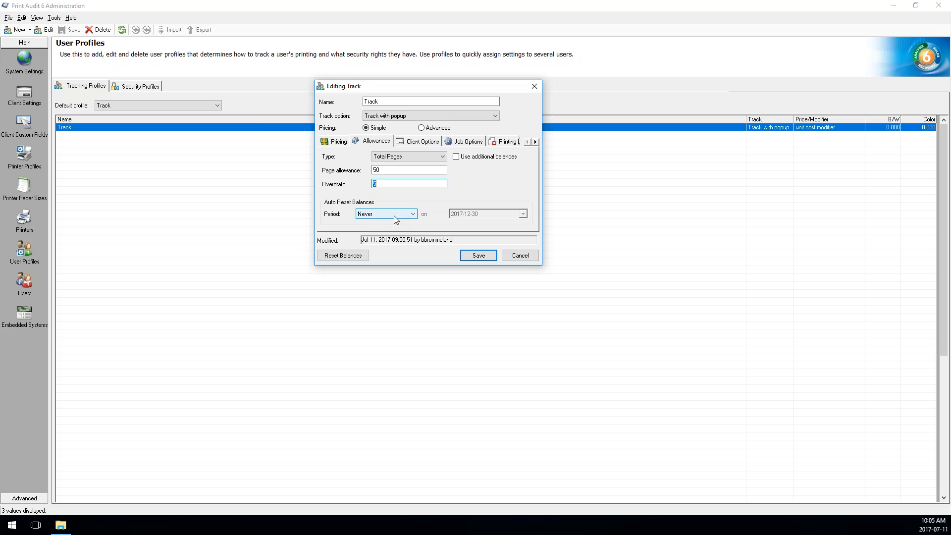
- Try the Use additional balances option, turn it off again, and review the Reset Balances choices without updating any balances
{"action": "left_click", "coordinate": [456, 158]}
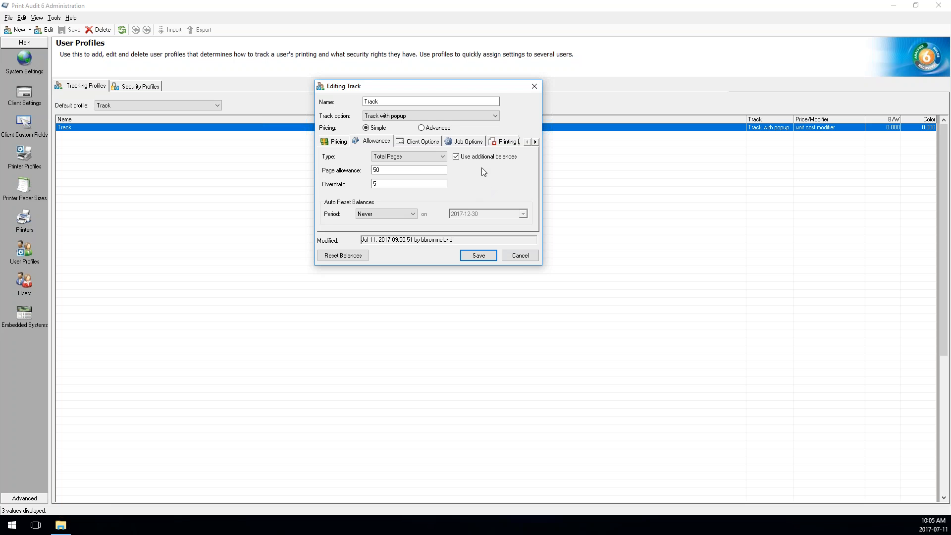
{"action": "left_click", "coordinate": [455, 157]}
{"action": "left_click", "coordinate": [352, 256]}
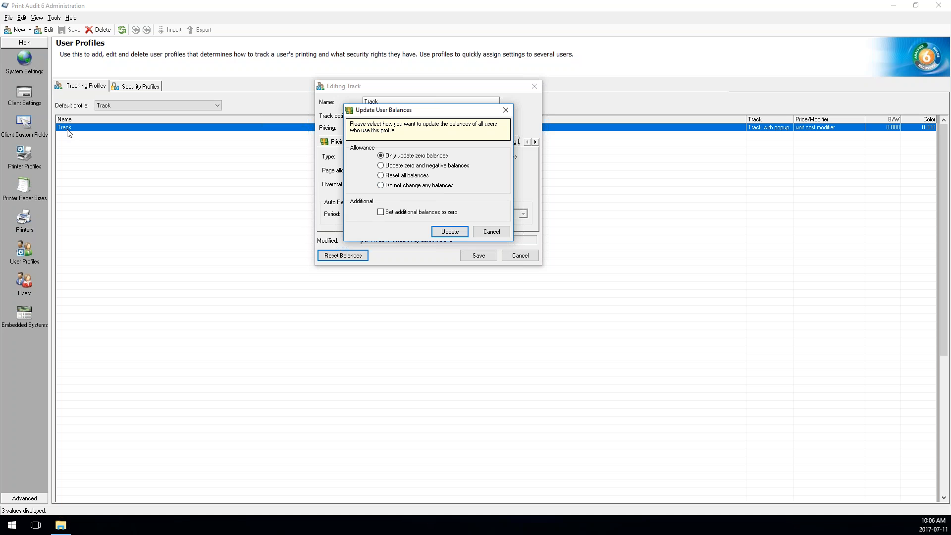
{"action": "left_click", "coordinate": [497, 233]}
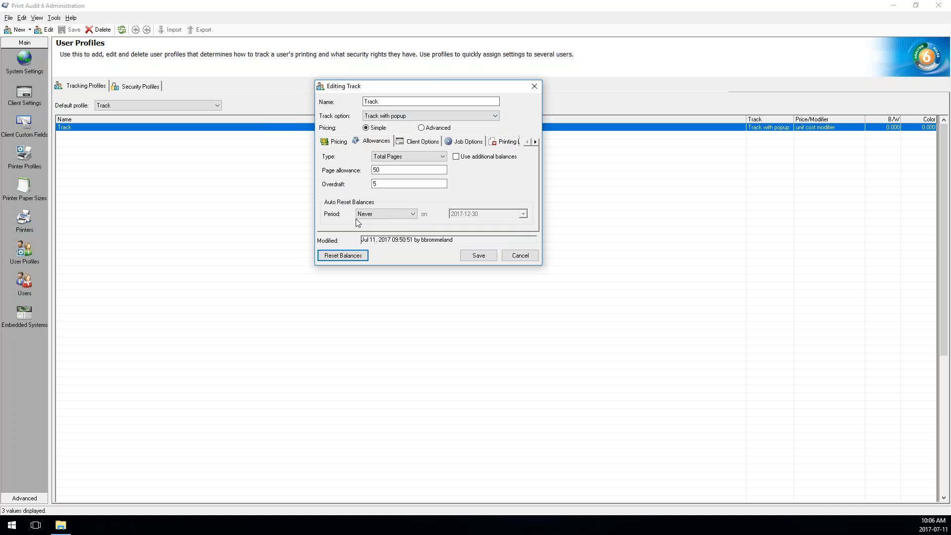
- Set the Track profile's balances to reset automatically every month on day 30
{"action": "left_click", "coordinate": [409, 214]}
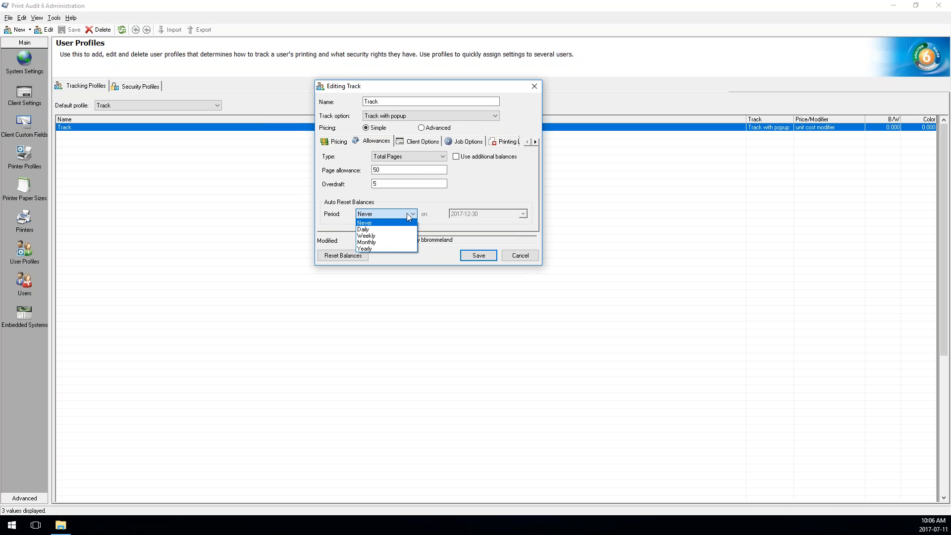
{"action": "left_click", "coordinate": [374, 242]}
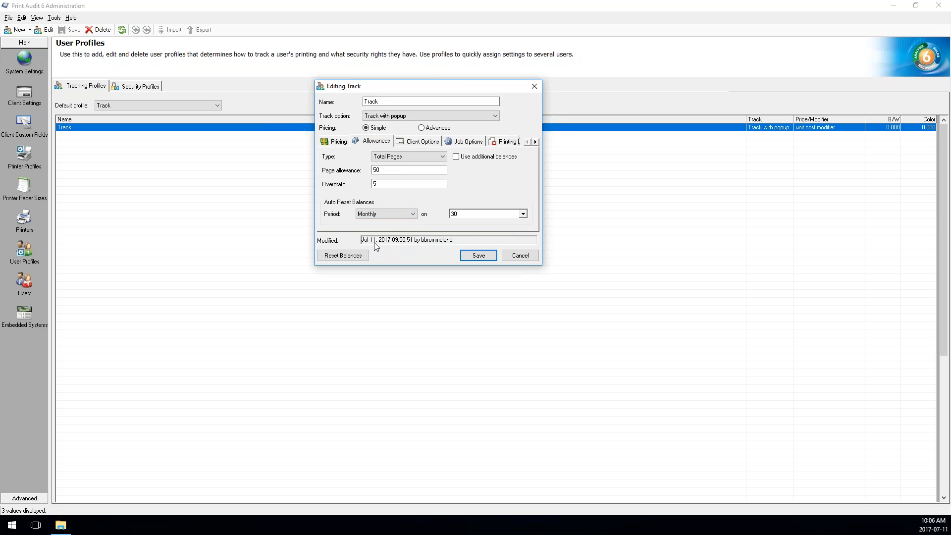
{"action": "left_click", "coordinate": [485, 220]}
{"action": "left_click", "coordinate": [523, 213]}
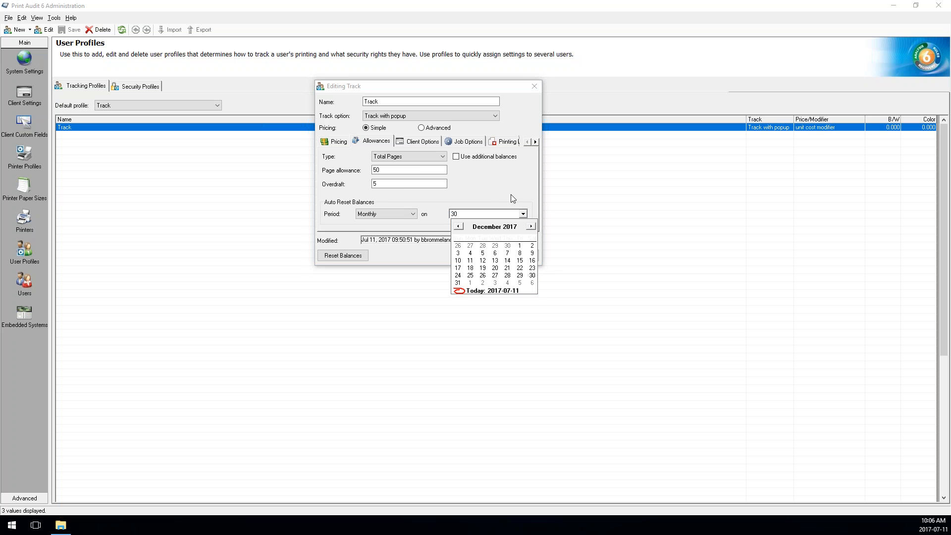
{"action": "left_click", "coordinate": [477, 186]}
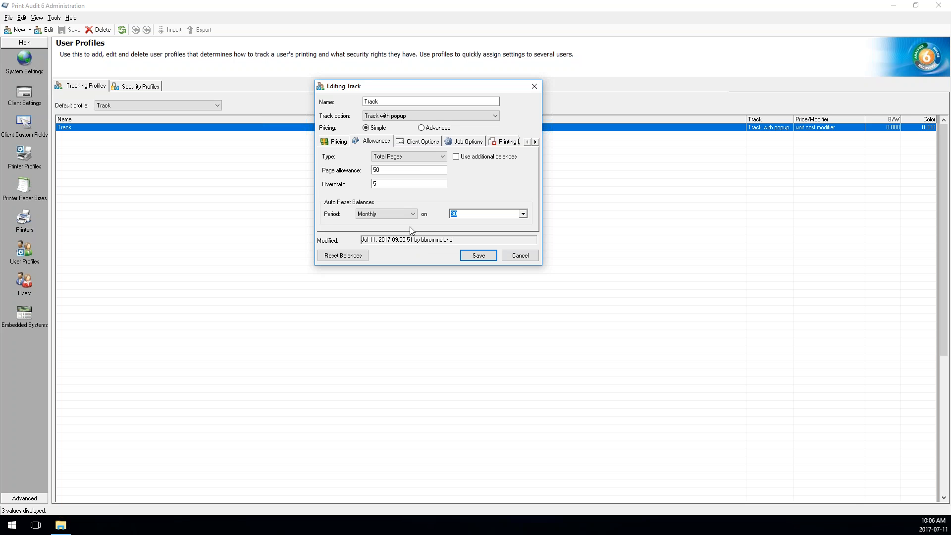
- Open the Track profile's client options and examine the B/W and color unit costs in the print job popup
{"action": "left_click", "coordinate": [426, 141]}
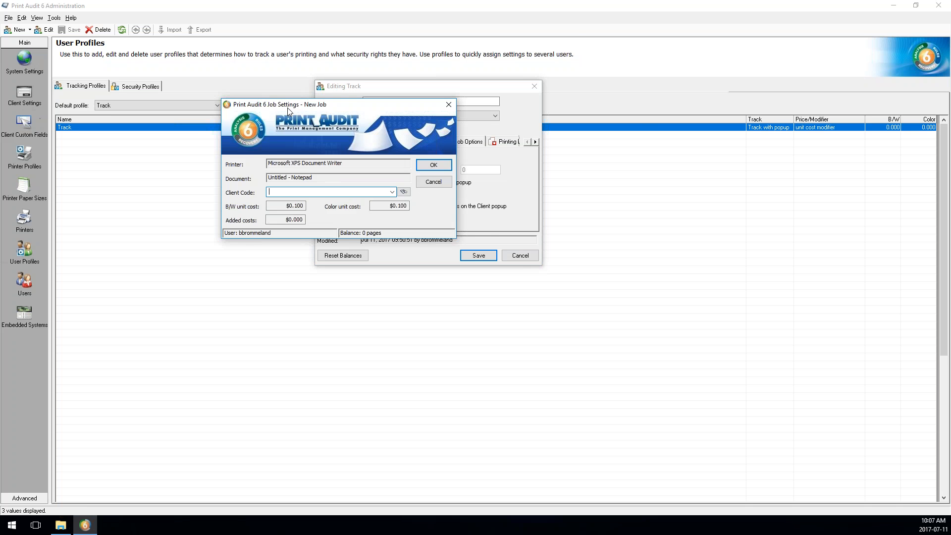
{"action": "left_click", "coordinate": [617, 179]}
{"action": "left_click_drag", "start_coordinate": [716, 179], "coordinate": [738, 179]}
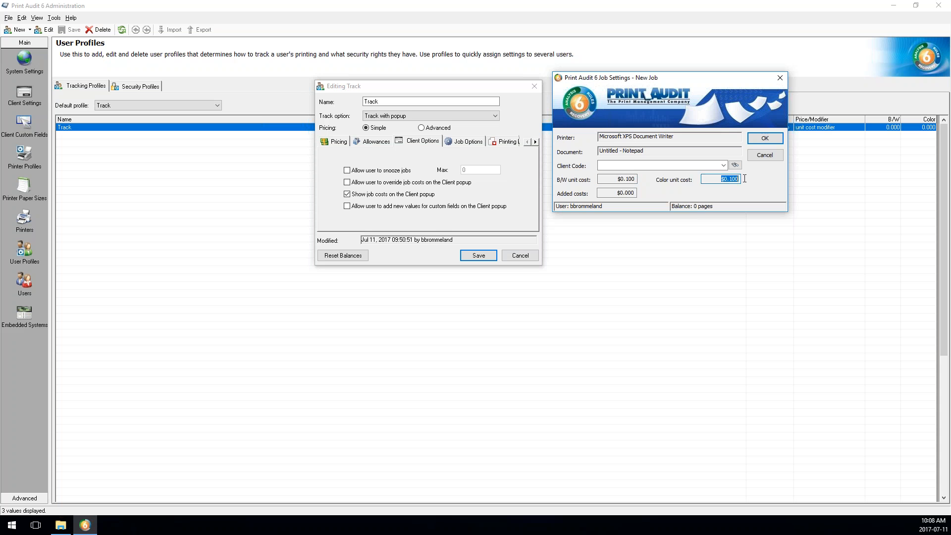
{"action": "left_click_drag", "start_coordinate": [613, 179], "coordinate": [635, 180]}
{"action": "left_click", "coordinate": [740, 179]}
- Allow users to add new custom field values on the Client popup, then save the Track profile, updating only zero balances
{"action": "left_click", "coordinate": [347, 206]}
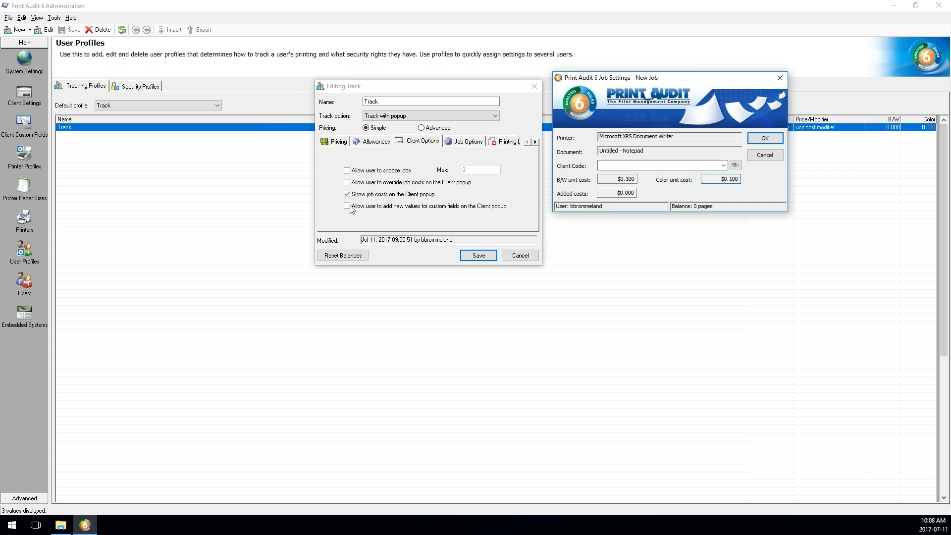
{"action": "left_click", "coordinate": [478, 255]}
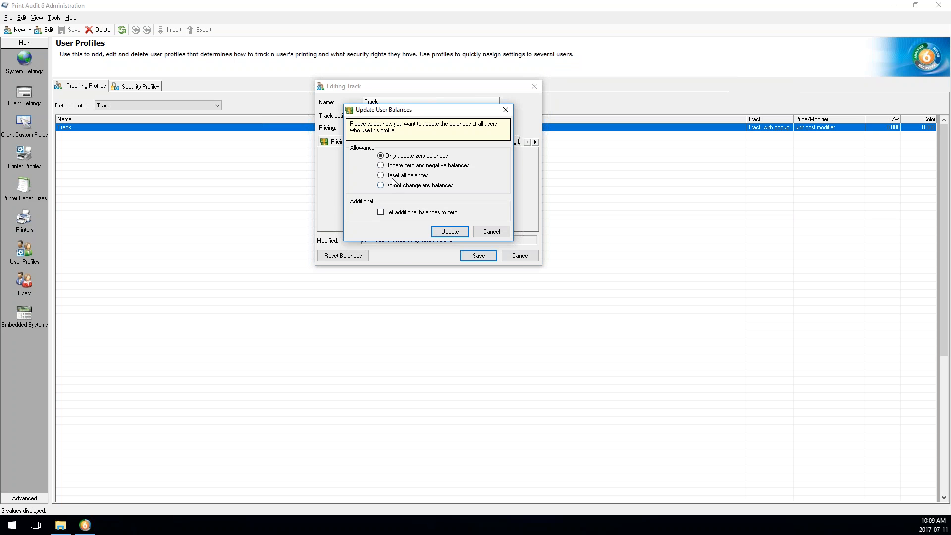
{"action": "left_click", "coordinate": [449, 232]}
{"action": "left_click", "coordinate": [504, 295]}
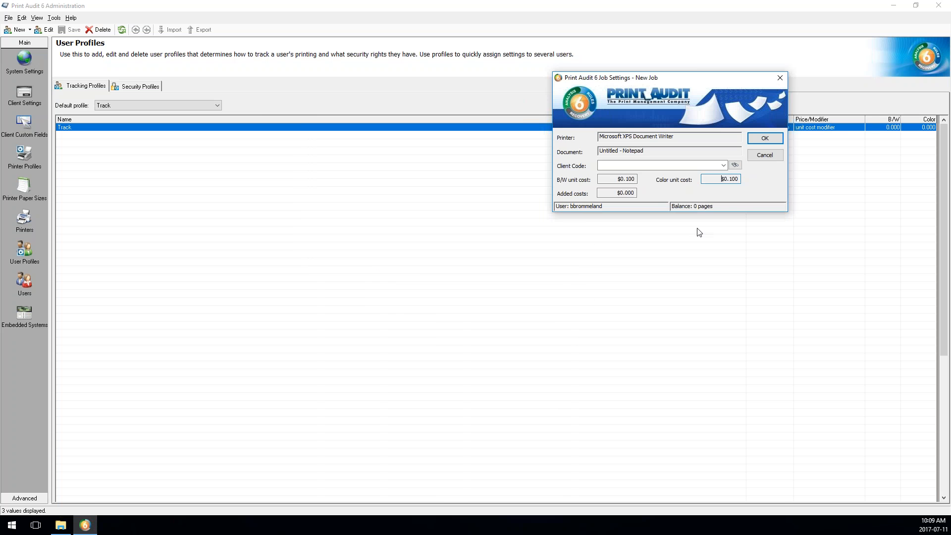
- Cancel the pending print job and, from a new job's popup, add client code 104 with the description "test abc"
{"action": "left_click", "coordinate": [764, 156]}
{"action": "left_click", "coordinate": [845, 304]}
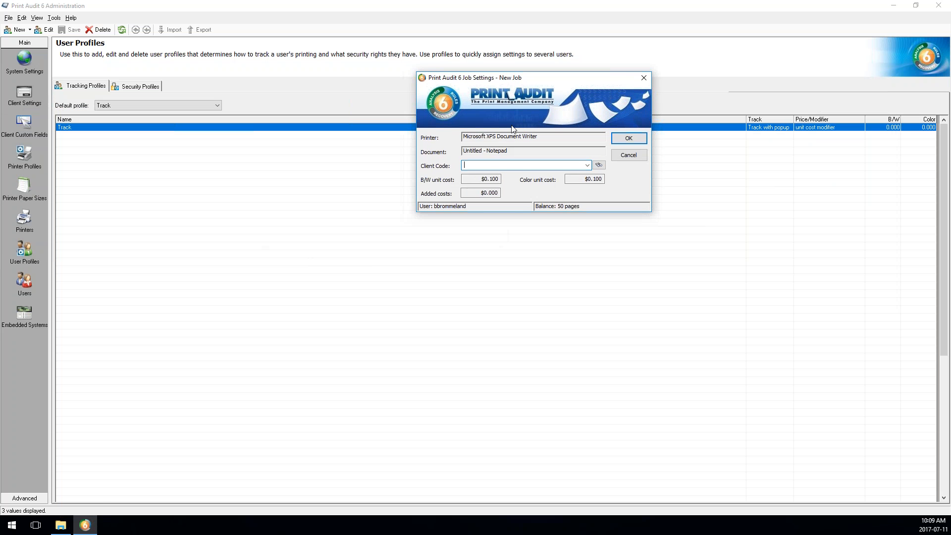
{"action": "left_click", "coordinate": [599, 164]}
{"action": "left_click_drag", "start_coordinate": [455, 230], "coordinate": [453, 85]}
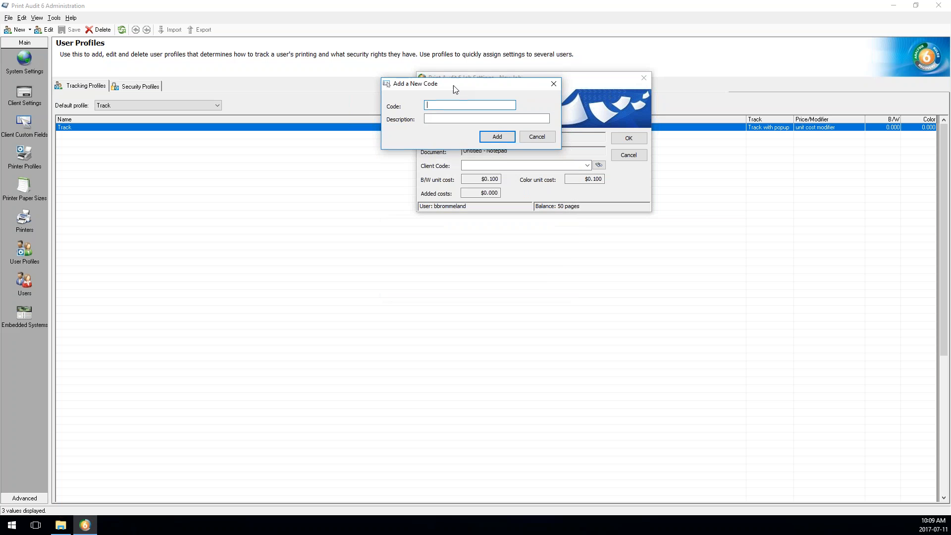
{"action": "type", "text": "104"}
{"action": "key", "text": "Tab"}
{"action": "type", "text": "tes"}
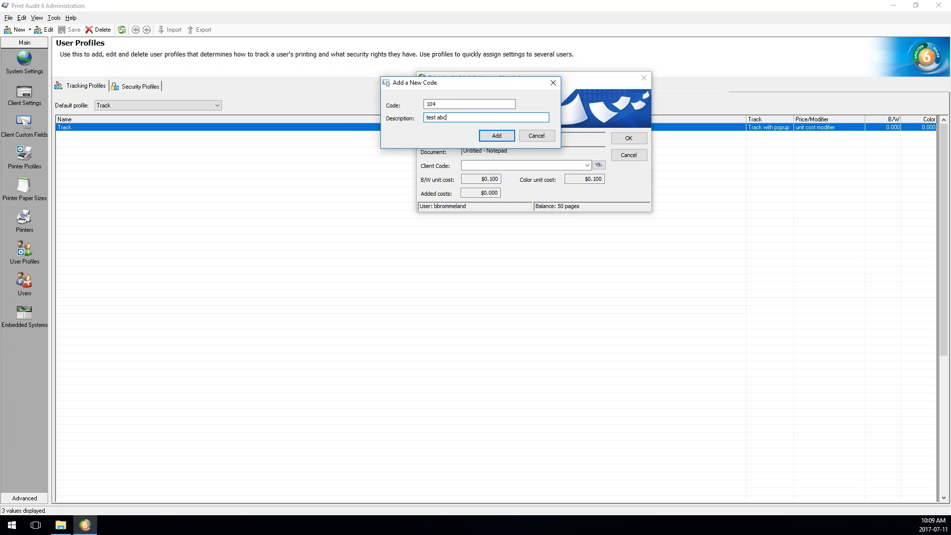
{"action": "left_click", "coordinate": [497, 135]}
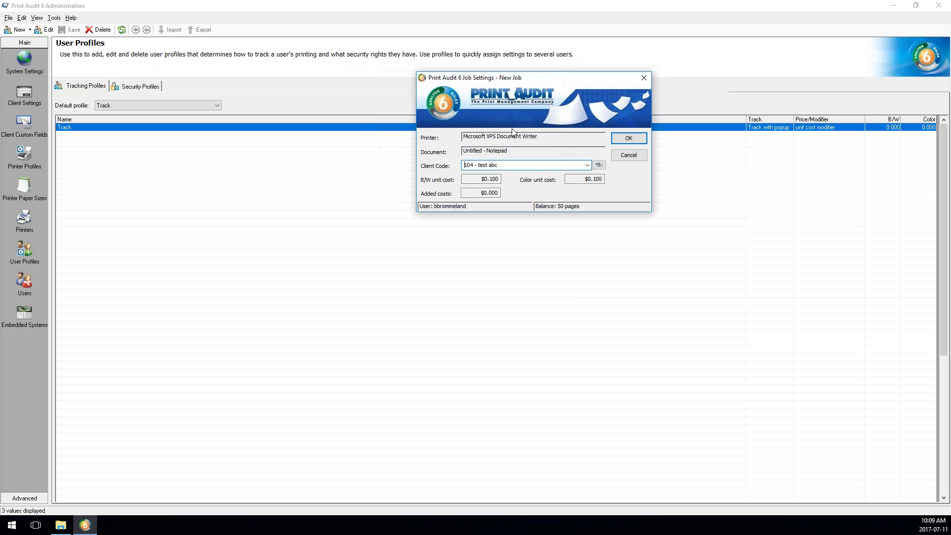
- Submit the print job under client code 104 and save its output as test in Documents, replacing the existing file
{"action": "left_click", "coordinate": [629, 138]}
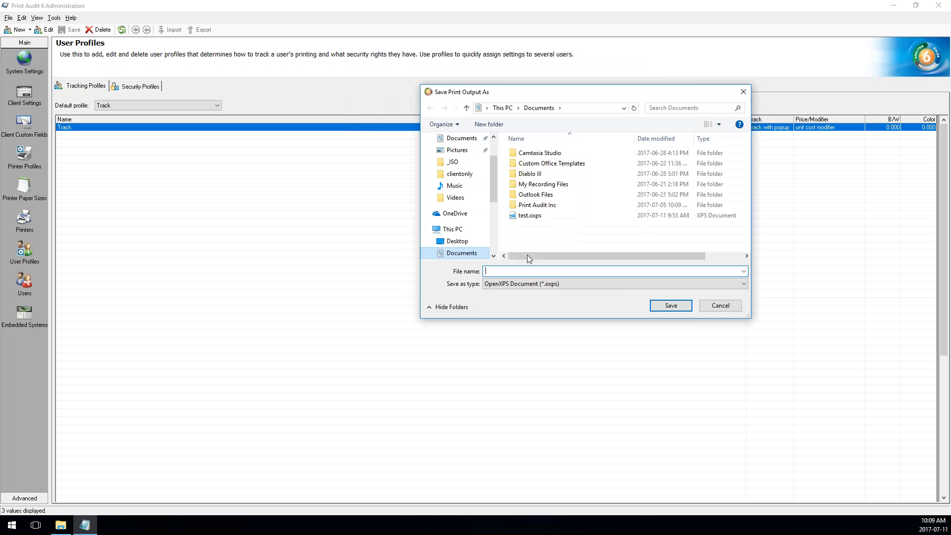
{"action": "type", "text": "test"}
{"action": "left_click", "coordinate": [671, 305]}
{"action": "left_click", "coordinate": [499, 262]}
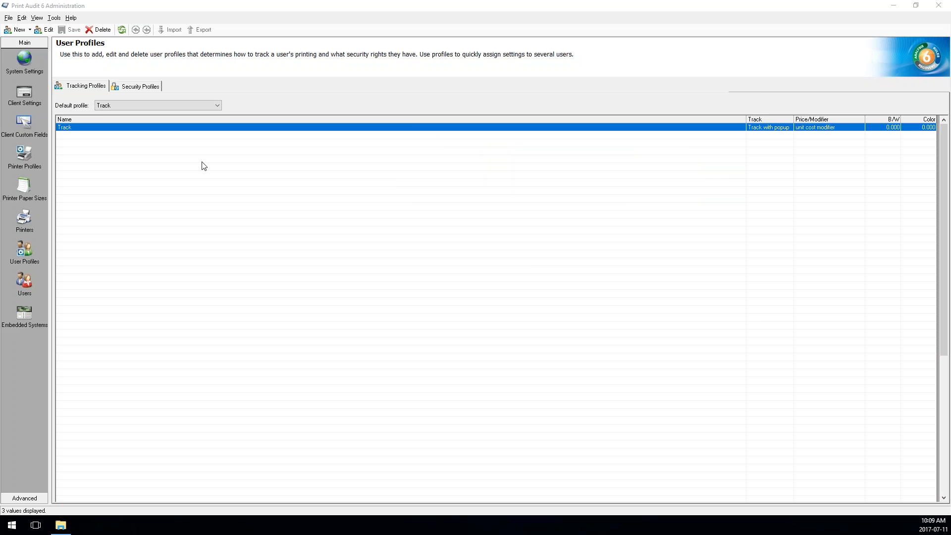
- Refresh the Client Code values in Client Custom Fields and select the entry for code 104
{"action": "left_click", "coordinate": [25, 125]}
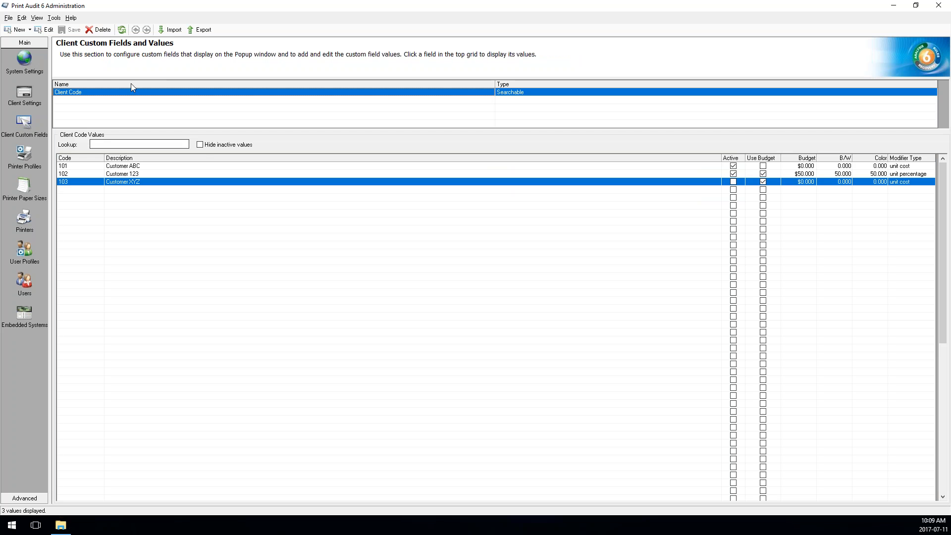
{"action": "left_click", "coordinate": [121, 30]}
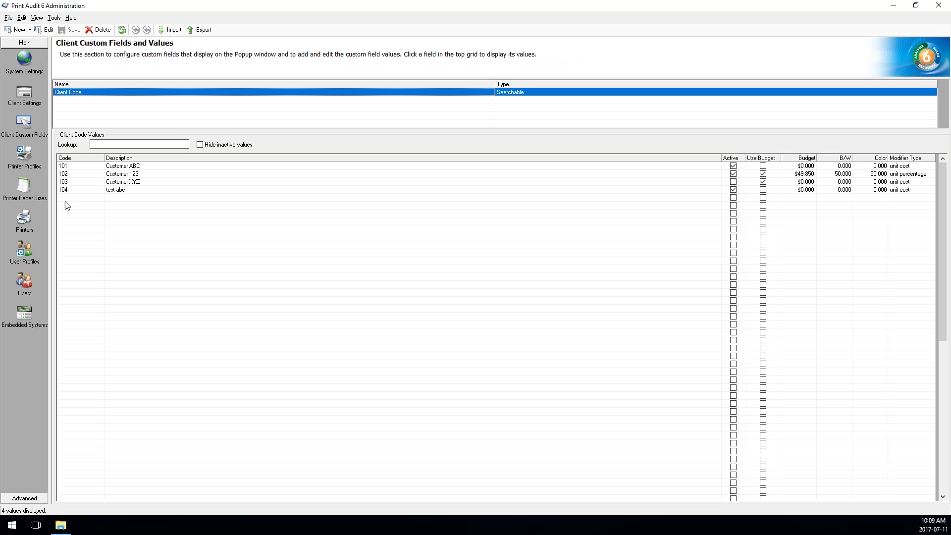
{"action": "left_click", "coordinate": [76, 191]}
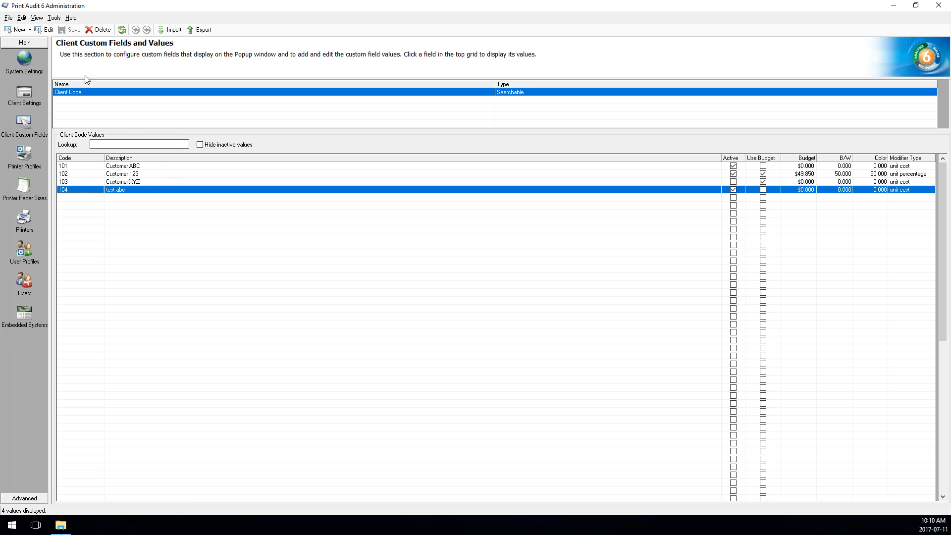
- Set the batching type in Client Settings to Automatic and select the batch cancellation wait setting
{"action": "left_click", "coordinate": [24, 98]}
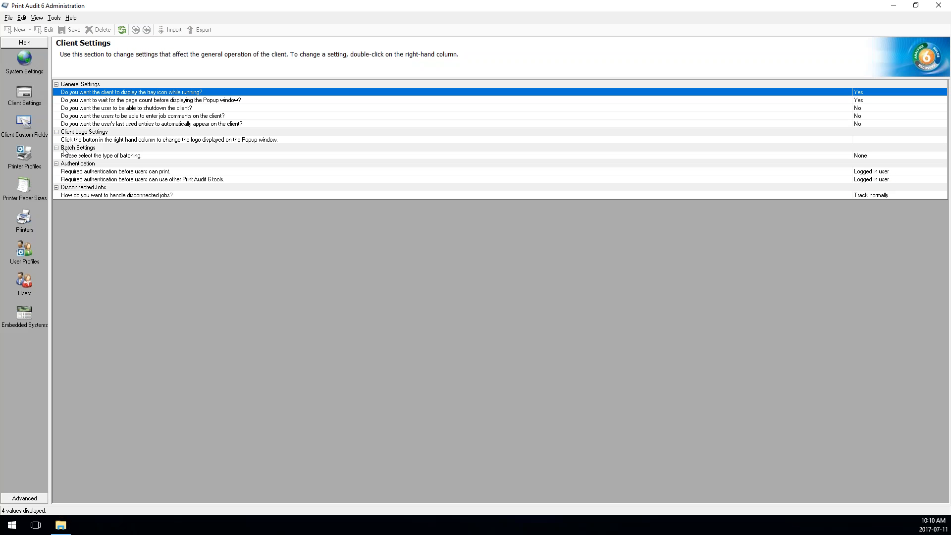
{"action": "left_click", "coordinate": [85, 156]}
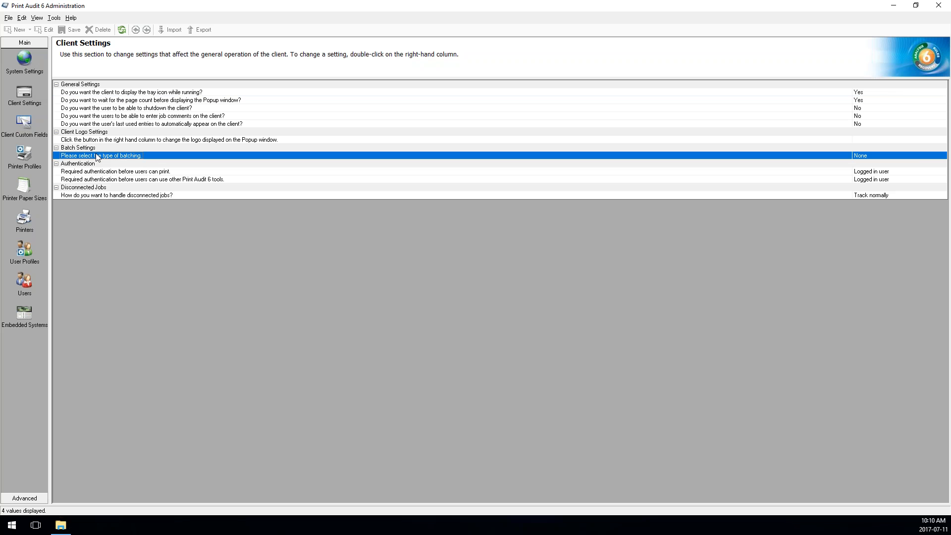
{"action": "left_click", "coordinate": [942, 158]}
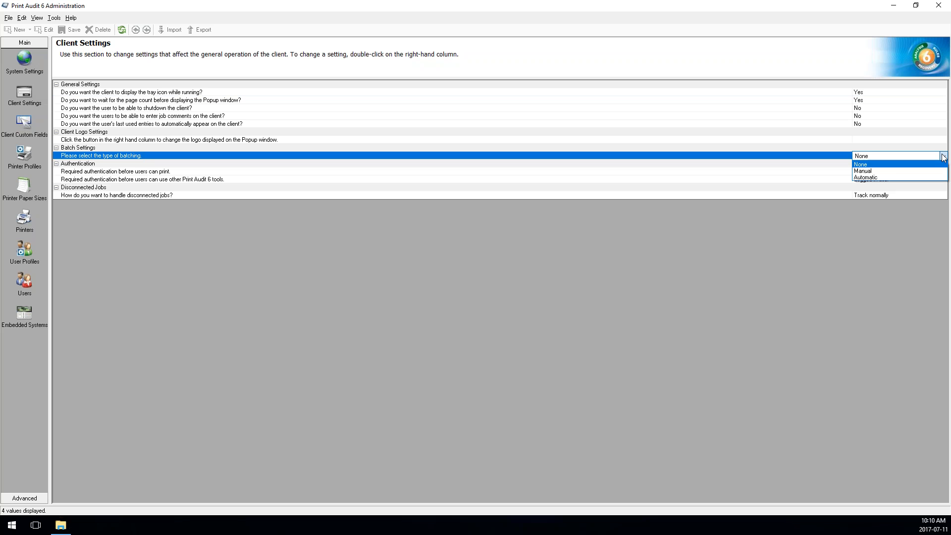
{"action": "left_click", "coordinate": [885, 177]}
{"action": "left_click", "coordinate": [880, 168]}
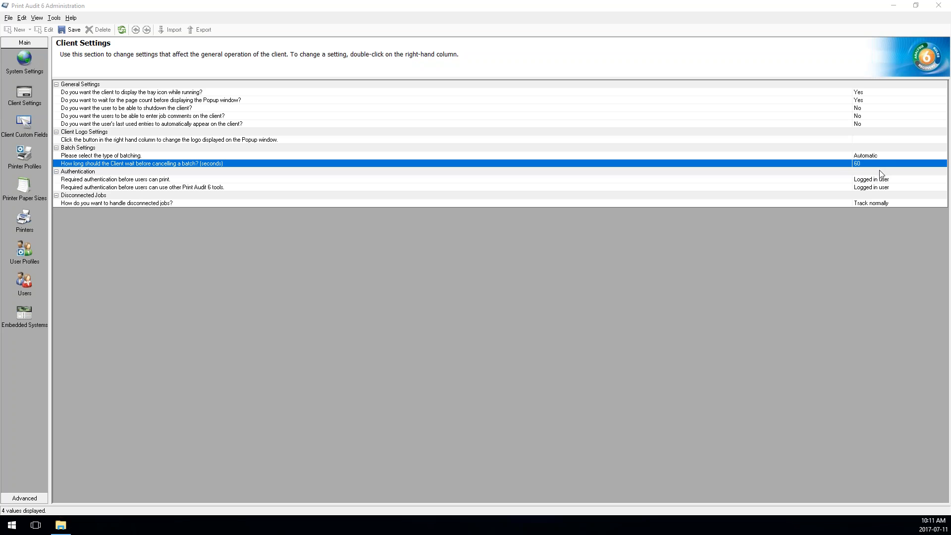
- Set the batching type to Manual, review the maximum batch size setting, and save the client settings
{"action": "double_click", "coordinate": [865, 156]}
{"action": "left_click", "coordinate": [941, 157]}
{"action": "left_click", "coordinate": [866, 167]}
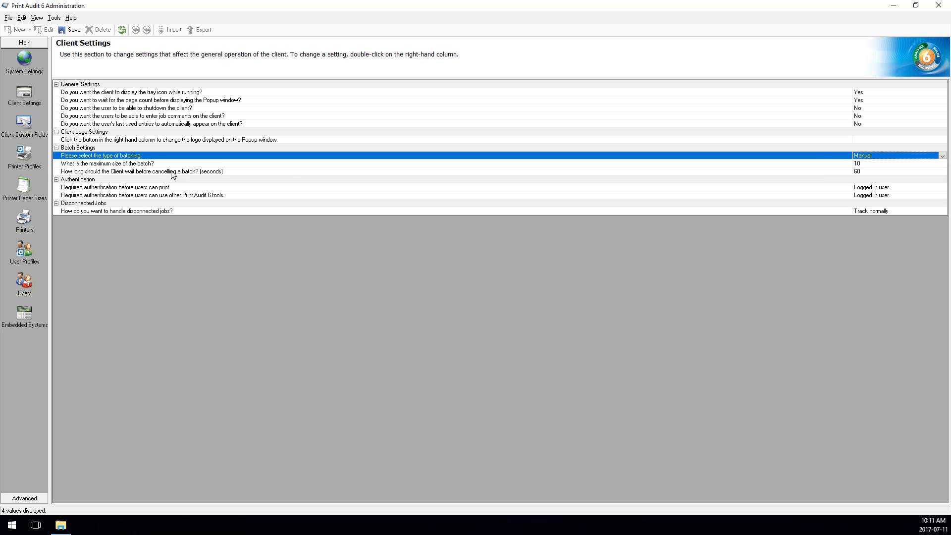
{"action": "left_click", "coordinate": [146, 165]}
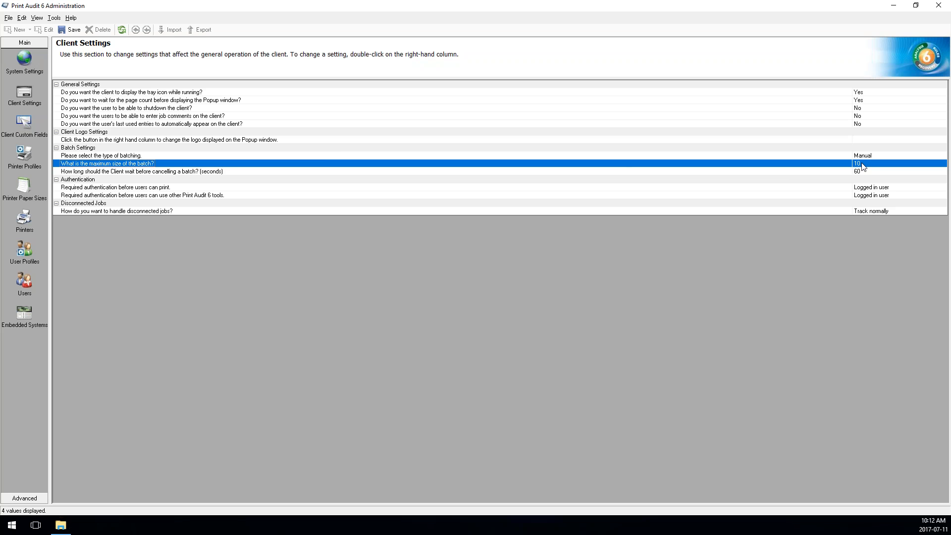
{"action": "left_click", "coordinate": [75, 31]}
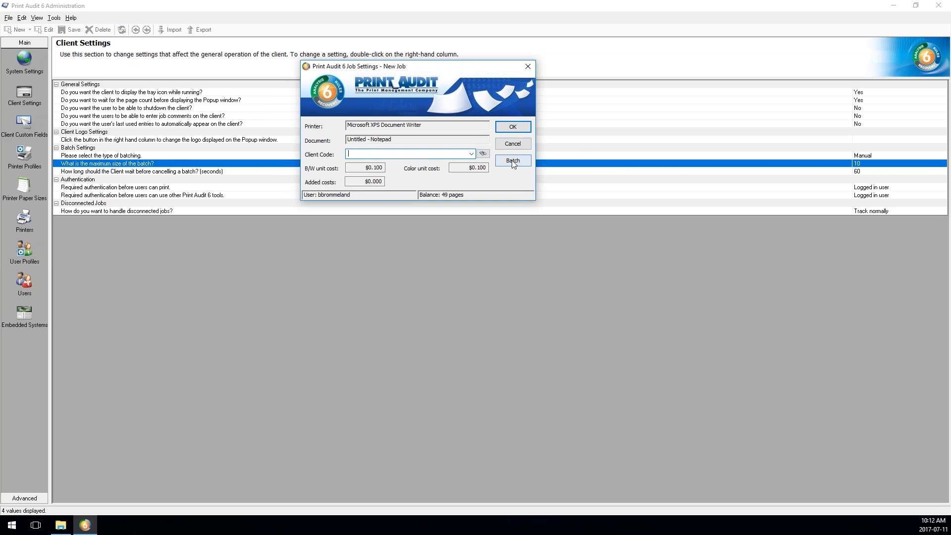
- Try a batch size of 5 for a print job with client code 101 - Customer ABC, then cancel the job
{"action": "left_click", "coordinate": [513, 165]}
{"action": "left_click", "coordinate": [548, 299]}
{"action": "type", "text": "101 - Customer ABC"}
{"action": "left_click", "coordinate": [507, 162]}
{"action": "left_click_drag", "start_coordinate": [468, 242], "coordinate": [456, 102]}
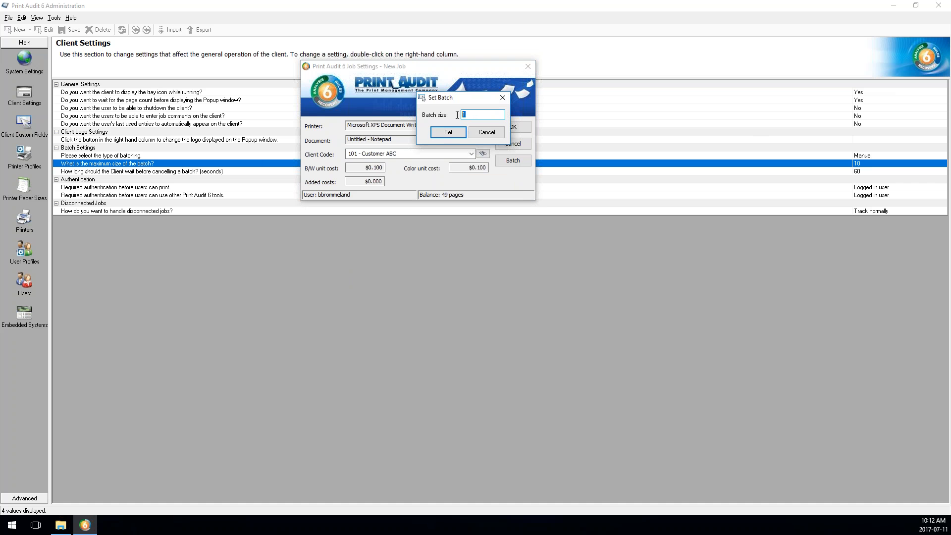
{"action": "type", "text": "5"}
{"action": "left_click", "coordinate": [431, 131]}
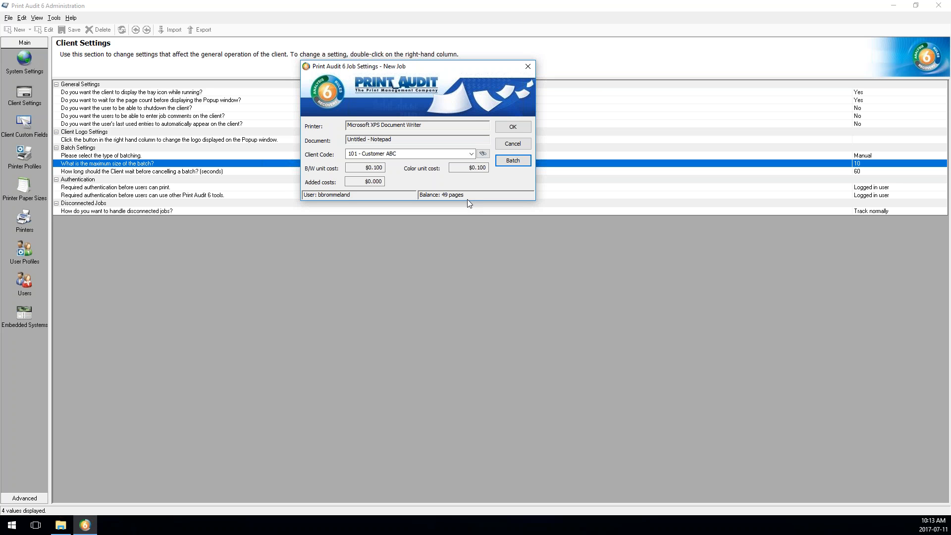
{"action": "left_click", "coordinate": [516, 144]}
{"action": "left_click", "coordinate": [615, 297]}
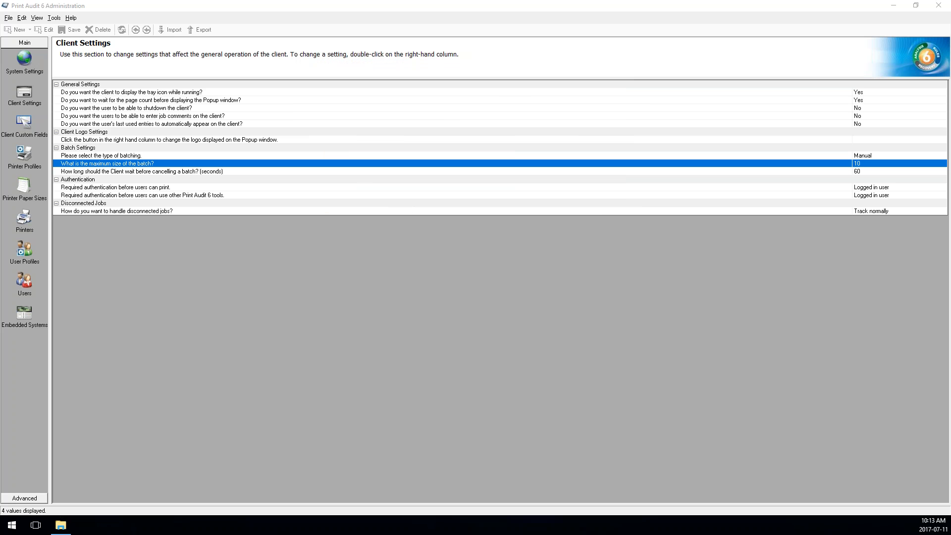
- Start adding an embedded system with the device type Embedded for Sharp
{"action": "left_click", "coordinate": [24, 314]}
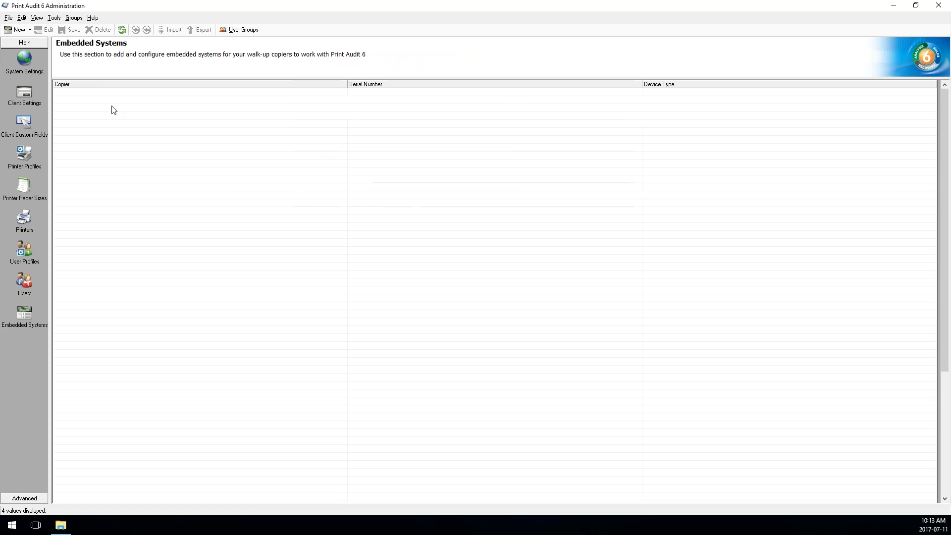
{"action": "double_click", "coordinate": [99, 105]}
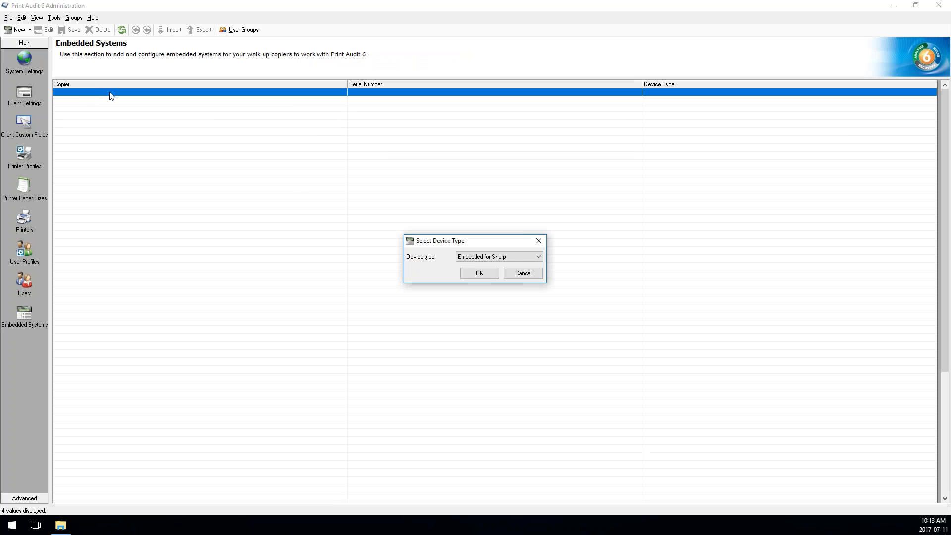
{"action": "left_click", "coordinate": [496, 257]}
{"action": "left_click", "coordinate": [515, 256]}
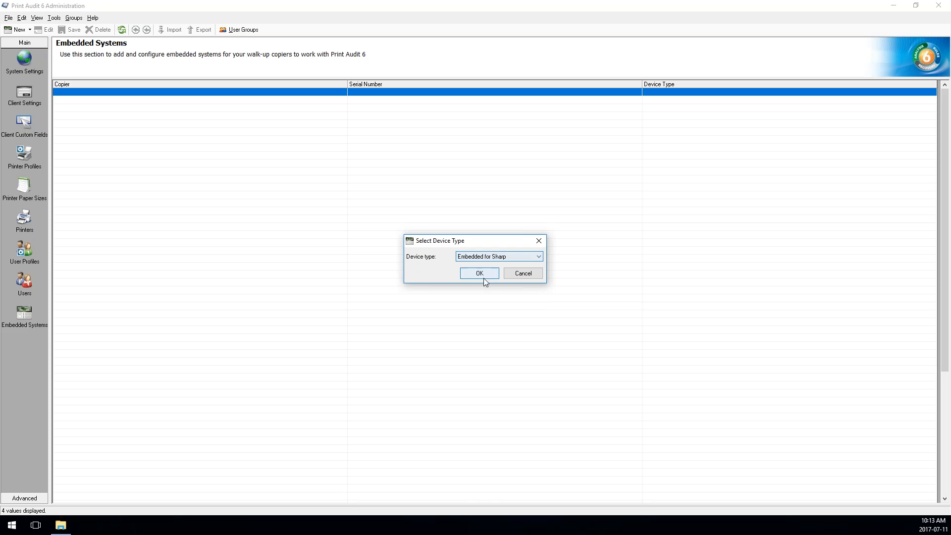
{"action": "left_click", "coordinate": [483, 274]}
- Try including the Client Code prompt and using custom fields from the user profile for the Sharp device, then close without saving
{"action": "left_click_drag", "start_coordinate": [471, 159], "coordinate": [431, 102]}
{"action": "left_click", "coordinate": [427, 212]}
{"action": "left_click", "coordinate": [344, 249]}
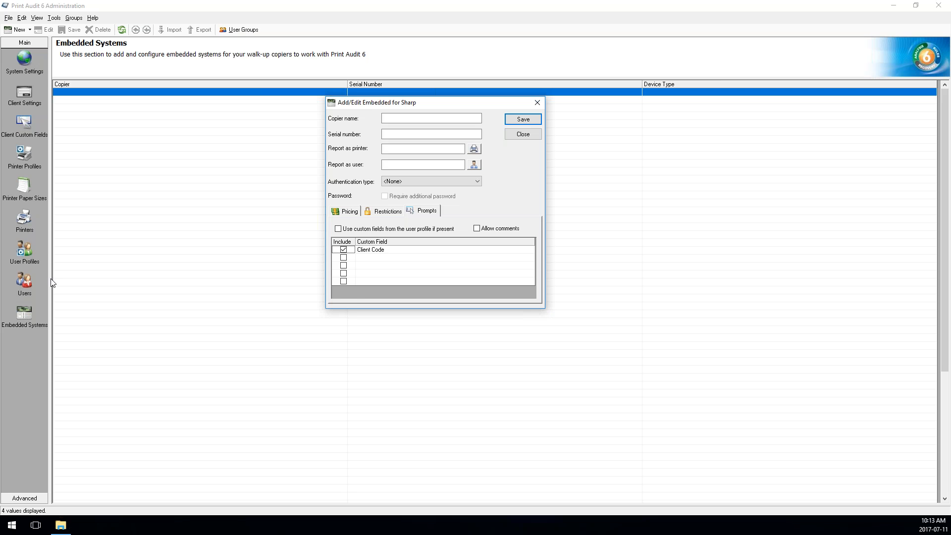
{"action": "left_click", "coordinate": [338, 230]}
{"action": "left_click", "coordinate": [529, 134]}
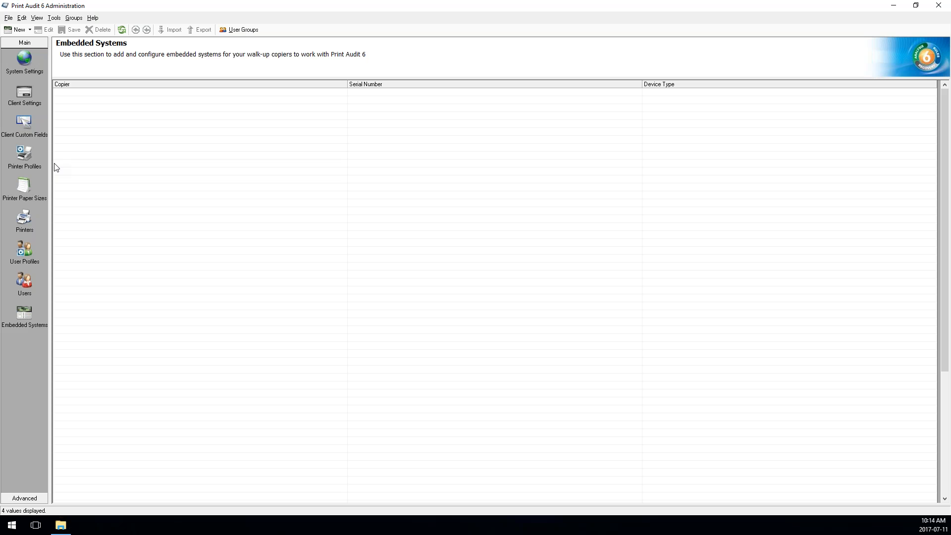